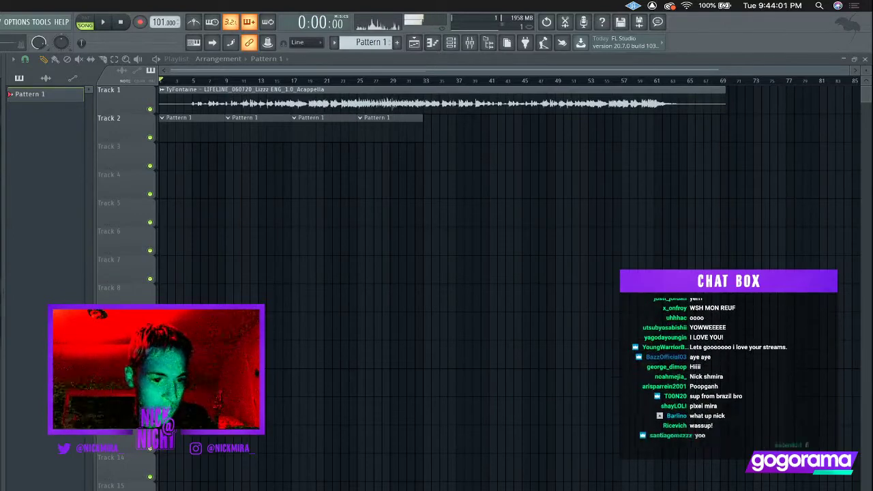
Add the nico - backer bass sample to the channel rack as a new channel and open its piano roll.
{"action": "key", "text": "F5"}
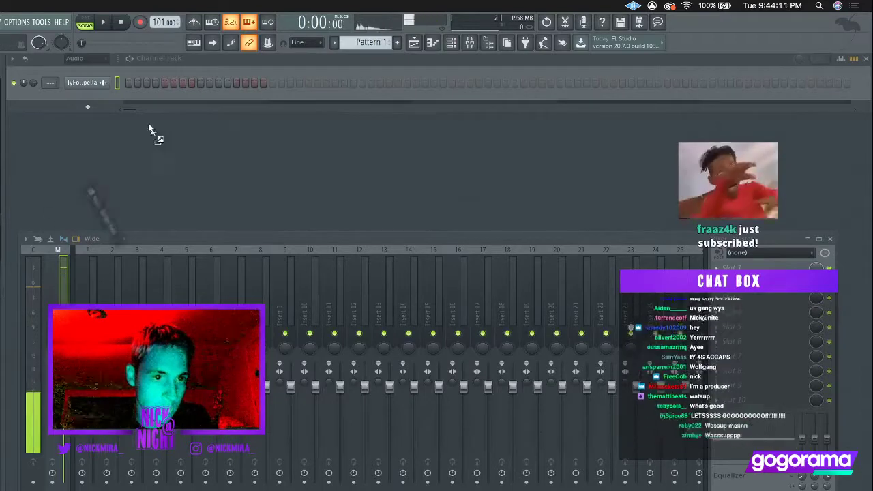
{"action": "left_click_drag", "start_coordinate": [149, 128], "coordinate": [104, 90]}
{"action": "right_click", "coordinate": [103, 99]}
{"action": "left_click", "coordinate": [128, 100]}
Place short bass notes at F5 in bar 1, C#5 in bar 2 and G#4 in bar 3, auditioning them during playback.
{"action": "left_click", "coordinate": [49, 149]}
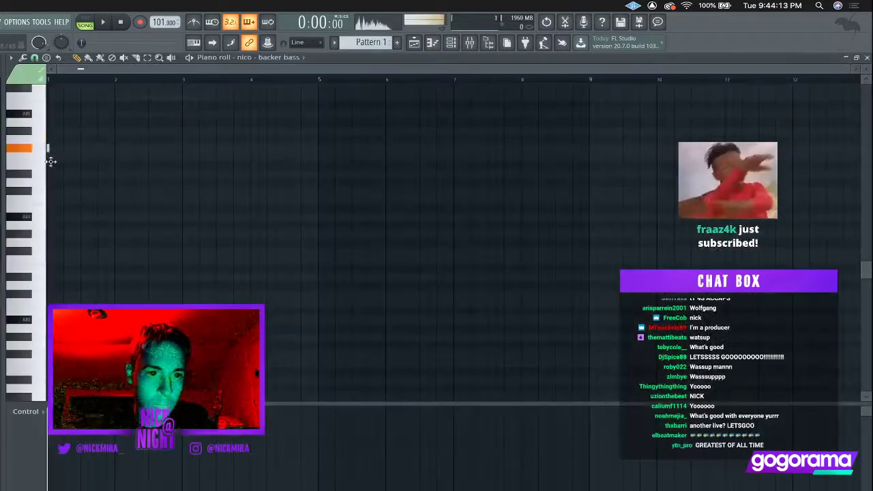
{"action": "left_click", "coordinate": [51, 156]}
{"action": "key", "text": "space"}
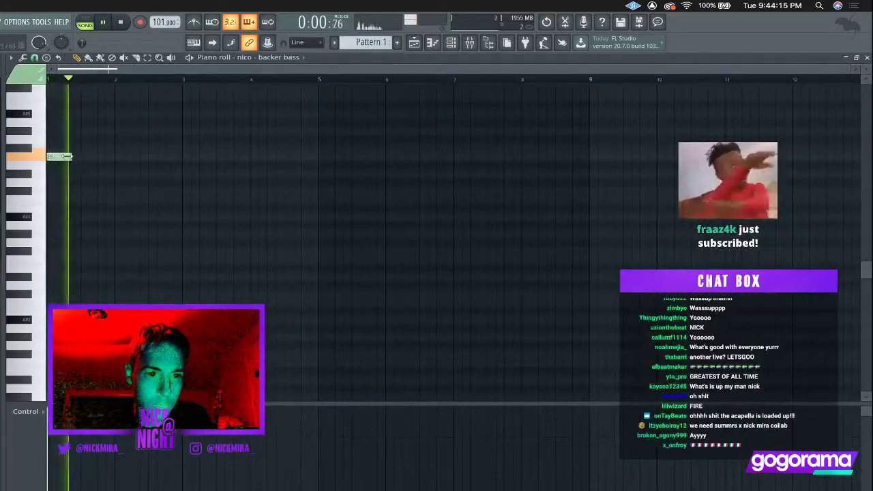
{"action": "left_click", "coordinate": [127, 182]}
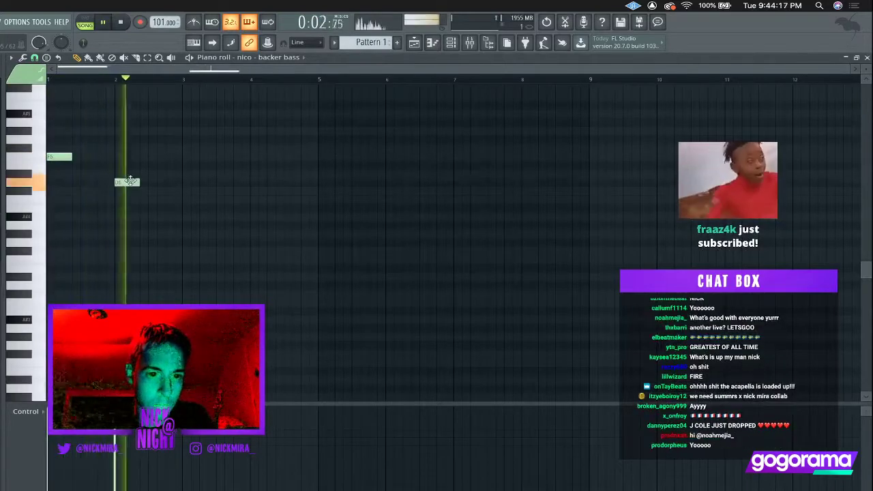
{"action": "left_click_drag", "start_coordinate": [129, 181], "coordinate": [128, 190]}
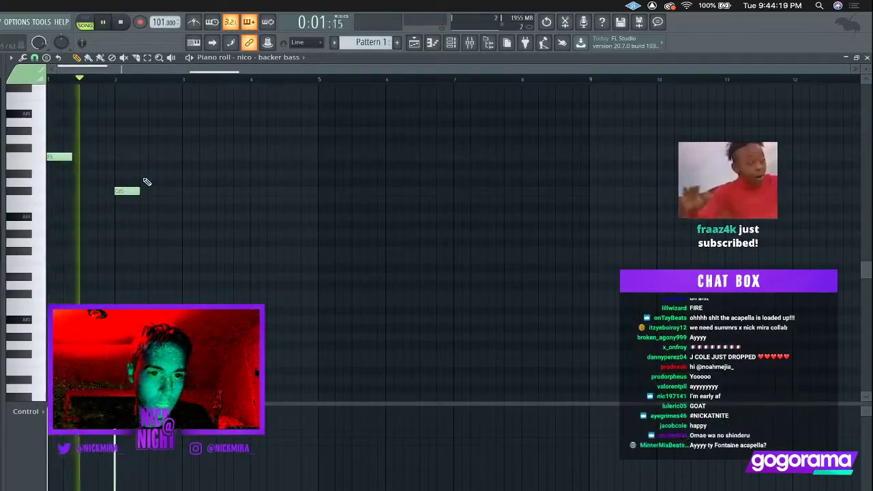
{"action": "left_click_drag", "start_coordinate": [111, 145], "coordinate": [192, 130]}
{"action": "left_click", "coordinate": [194, 132], "text": "ctrl"}
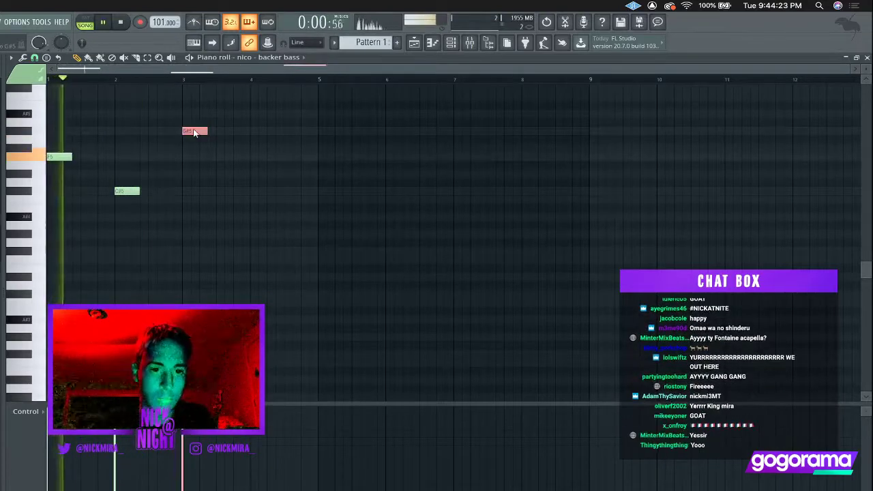
{"action": "key", "text": "ctrl+Down"}
Enable the backer bass volume envelope with its attack and release turned down to minimum.
{"action": "key", "text": "Escape"}
{"action": "left_click", "coordinate": [94, 101]}
{"action": "left_click", "coordinate": [76, 129]}
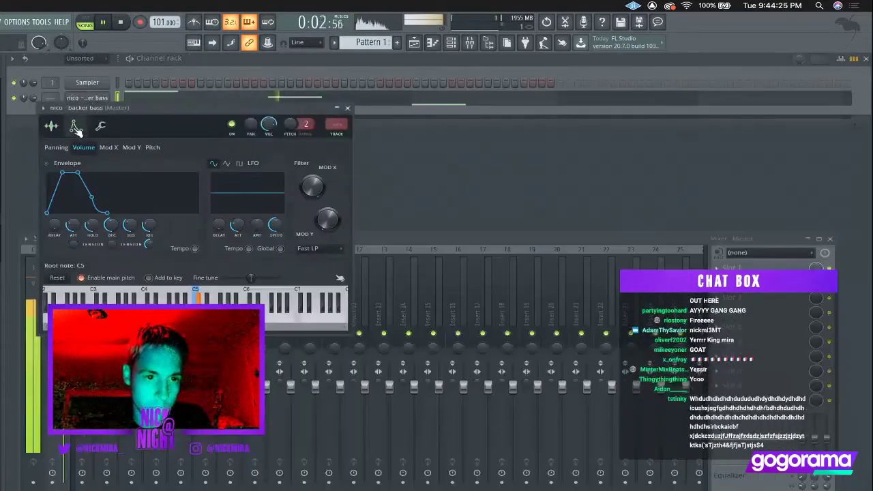
{"action": "left_click_drag", "start_coordinate": [73, 225], "coordinate": [73, 254]}
{"action": "left_click_drag", "start_coordinate": [149, 225], "coordinate": [149, 255]}
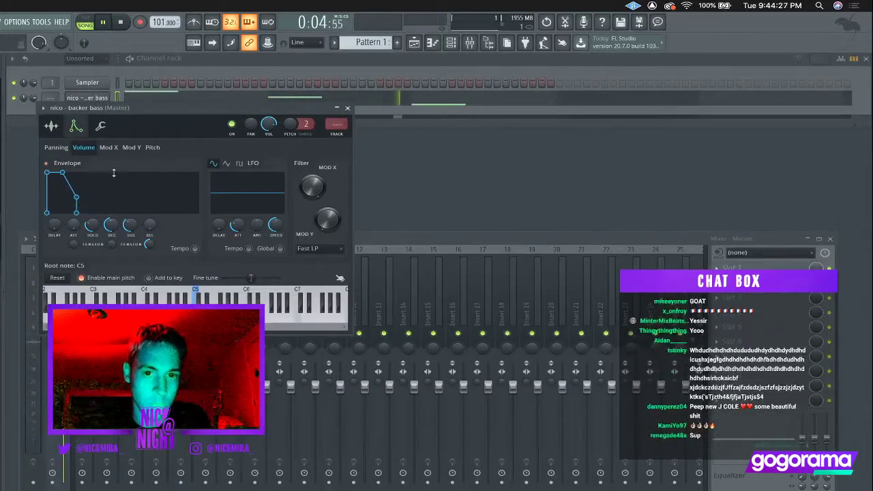
Add a short G#4 bass note at the start of bar 4 and stop playback.
{"action": "key", "text": "F7"}
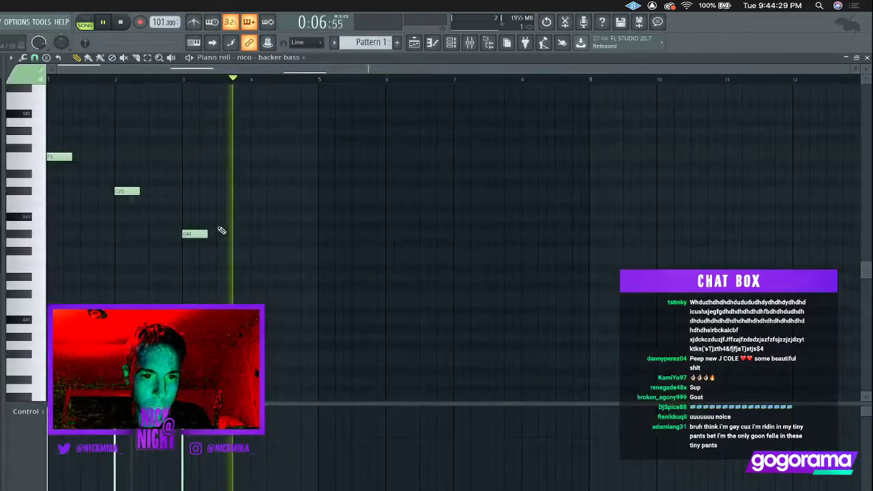
{"action": "left_click", "coordinate": [254, 235]}
{"action": "key", "text": "space"}
{"action": "right_click", "coordinate": [131, 201]}
{"action": "right_click", "coordinate": [130, 201]}
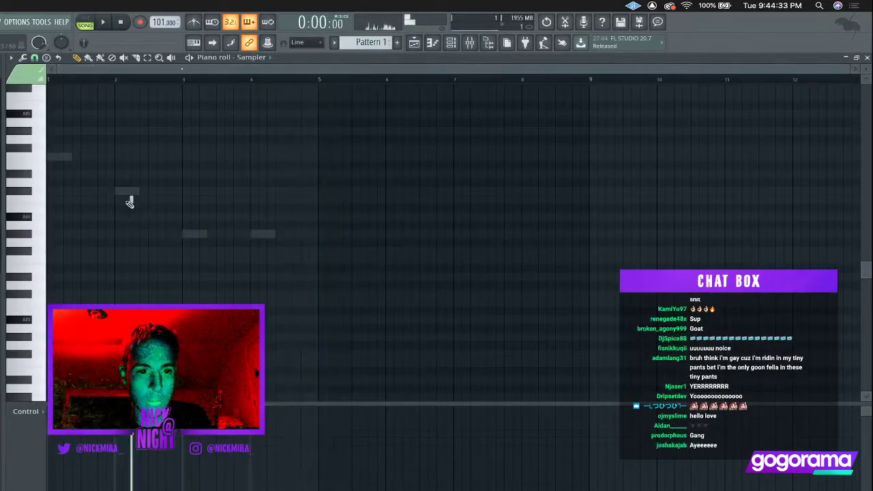
{"action": "right_click", "coordinate": [130, 192]}
{"action": "right_click", "coordinate": [131, 192]}
Play the bass line, lower all its notes one octave and return the bar 3 and 4 notes to G#4.
{"action": "key", "text": "space"}
{"action": "key", "text": "space"}
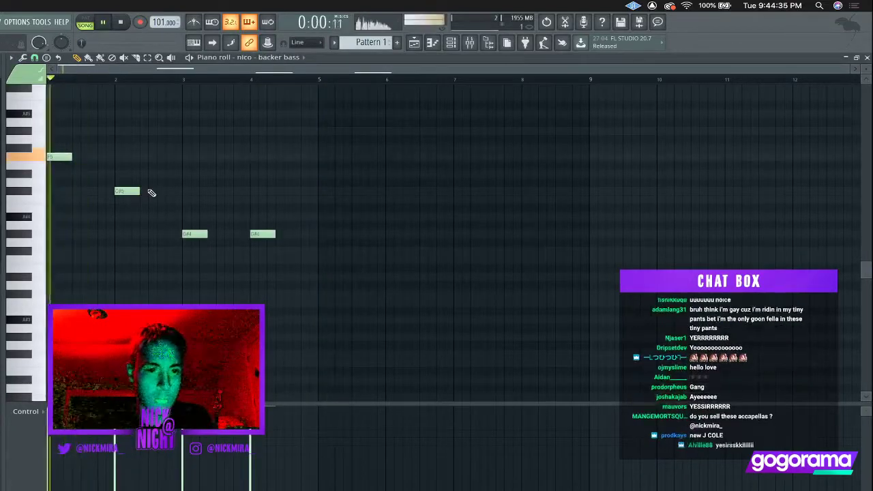
{"action": "key", "text": "super+Down"}
{"action": "key", "text": "space"}
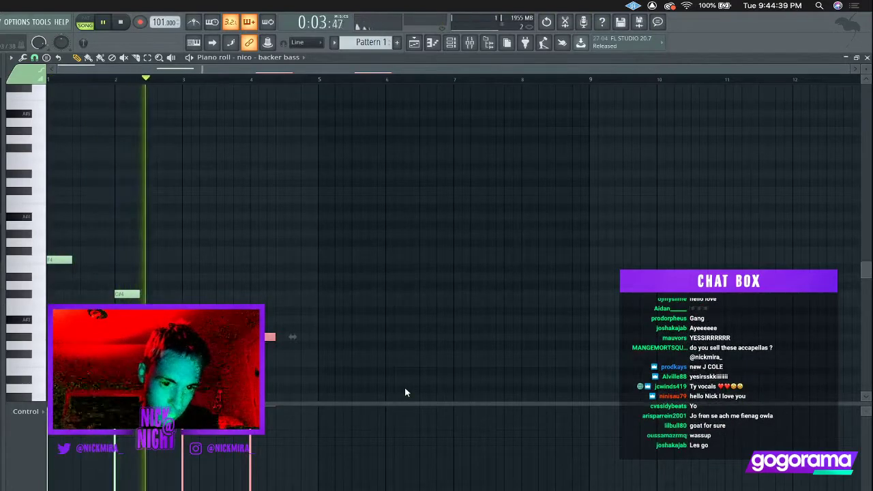
{"action": "key", "text": "super+Up"}
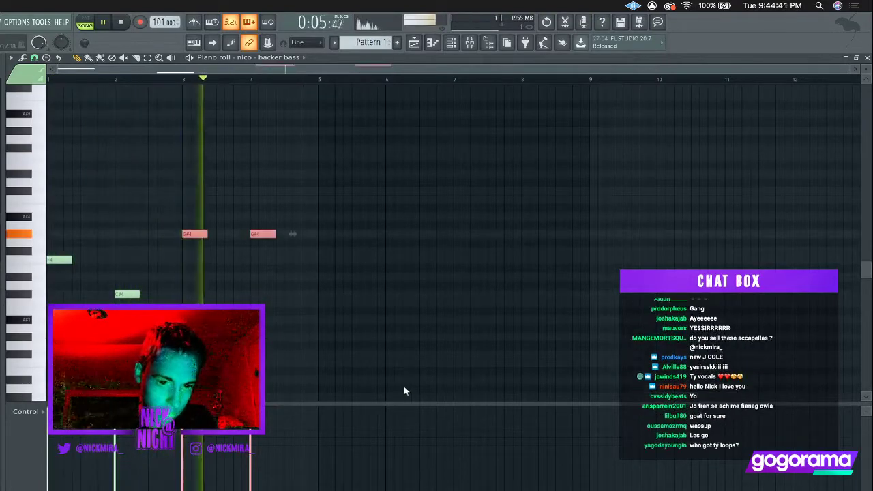
Extend the bass notes so each fills its bar and duplicate the four-bar phrase into bars 5 to 8.
{"action": "left_click", "coordinate": [320, 225]}
{"action": "key", "text": "super+l"}
{"action": "right_click", "coordinate": [322, 224]}
{"action": "key", "text": "super+b"}
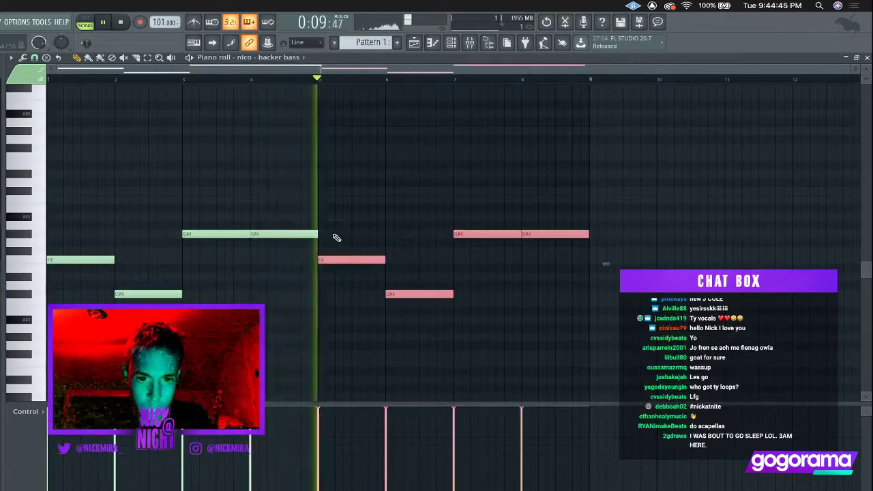
{"action": "key", "text": "super+d"}
Play the acapella against the bass from bar 5 in the playlist and nudge the acapella clip slightly earlier.
{"action": "key", "text": "F5"}
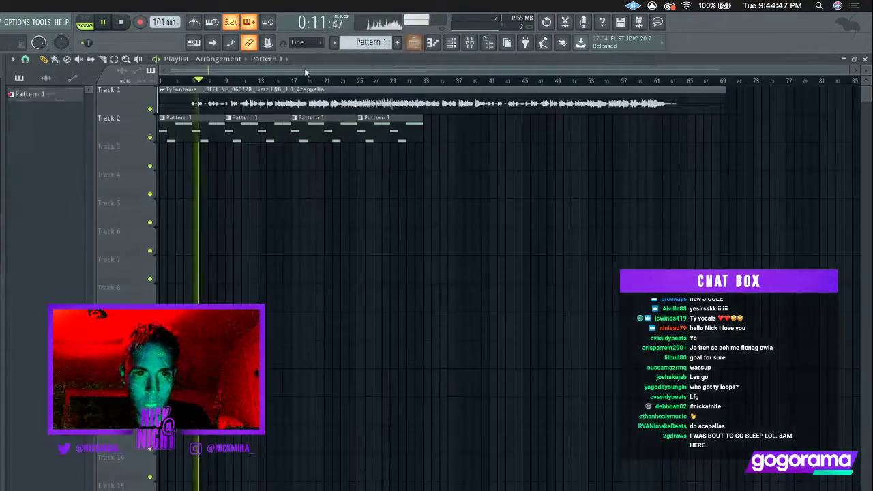
{"action": "scroll", "coordinate": [212, 80], "scroll_direction": "up", "scroll_amount": 5}
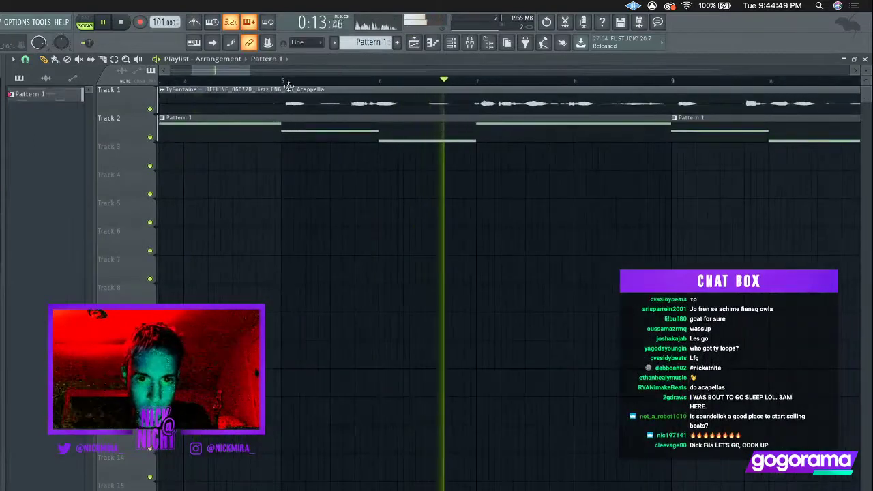
{"action": "left_click", "coordinate": [289, 82]}
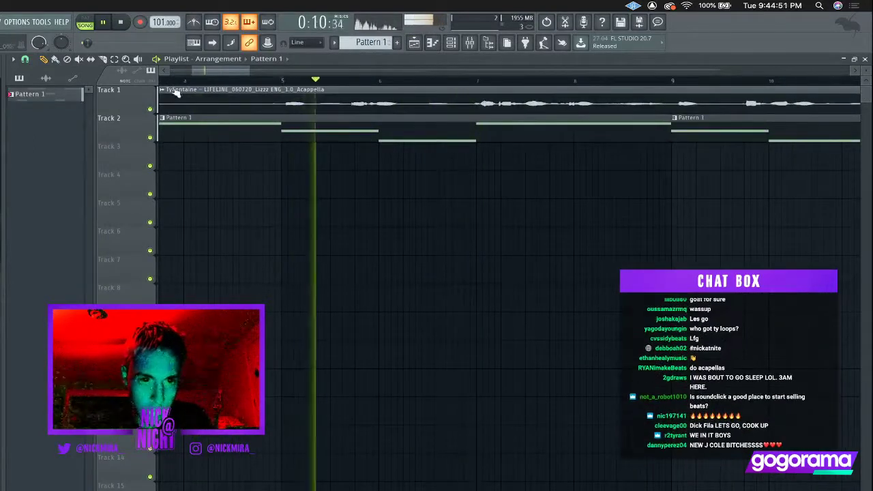
{"action": "left_click_drag", "start_coordinate": [163, 97], "coordinate": [188, 99]}
{"action": "scroll", "coordinate": [780, 86], "scroll_direction": "up", "scroll_amount": 3}
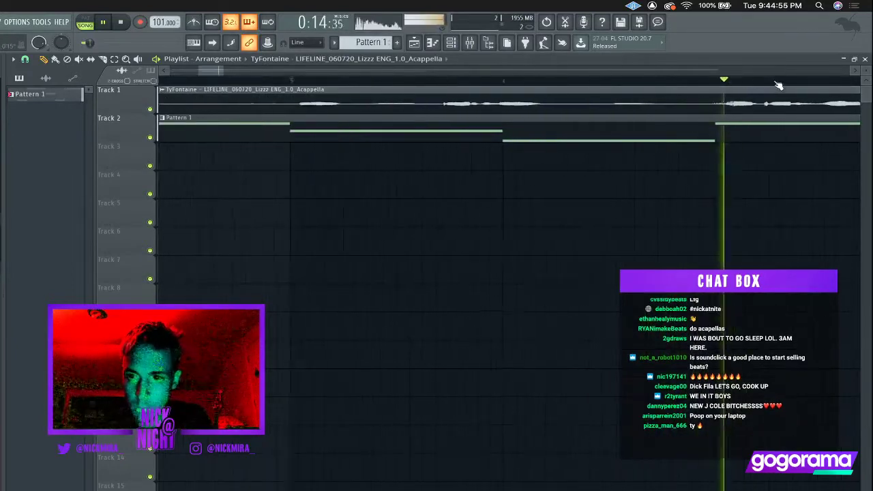
{"action": "scroll", "coordinate": [736, 85], "scroll_direction": "down", "scroll_amount": 5}
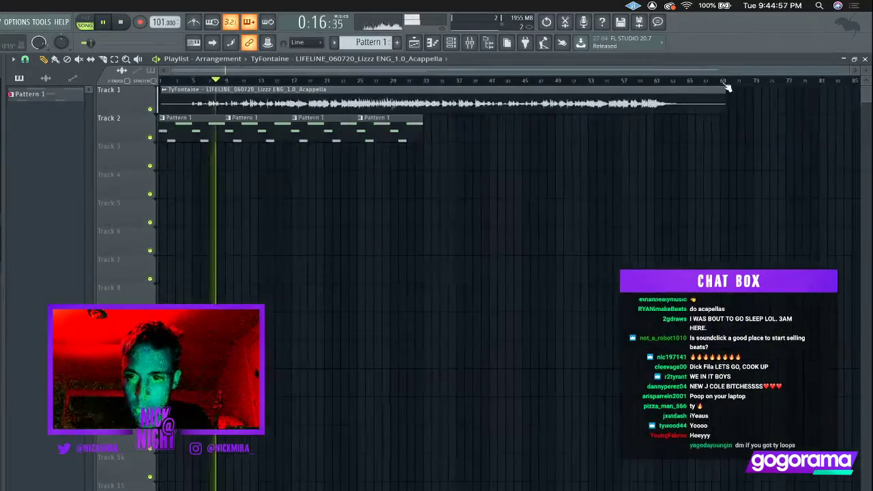
{"action": "scroll", "coordinate": [228, 82], "scroll_direction": "up", "scroll_amount": 5}
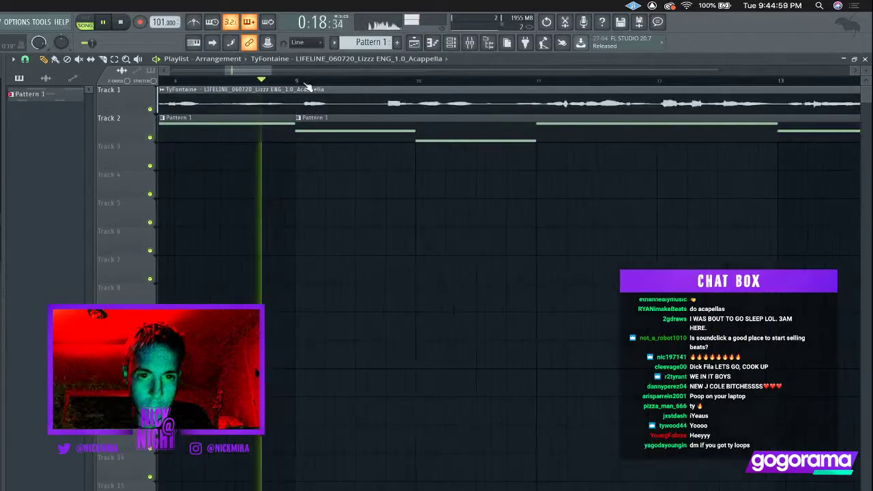
{"action": "left_click", "coordinate": [313, 99]}
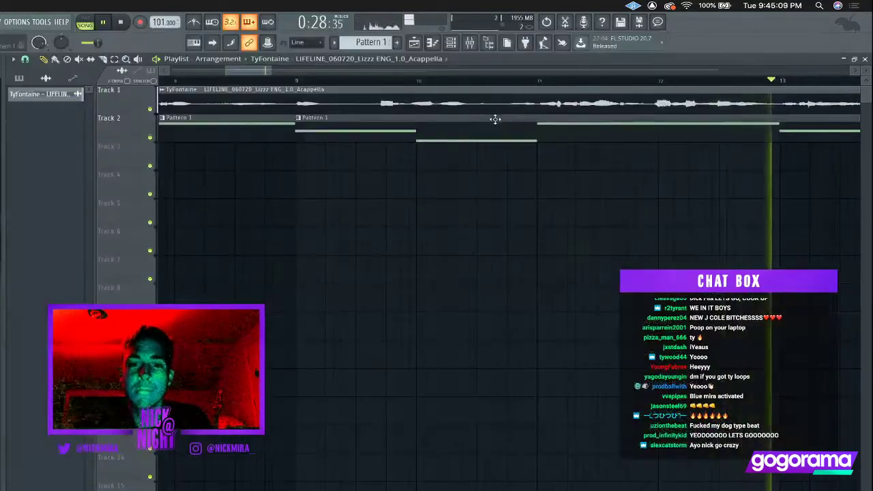
Repeat the Pattern 1 clips on Track 2 up to bar 65 and trim the acapella clip to end there.
{"action": "scroll", "coordinate": [515, 82], "scroll_direction": "down", "scroll_amount": 10}
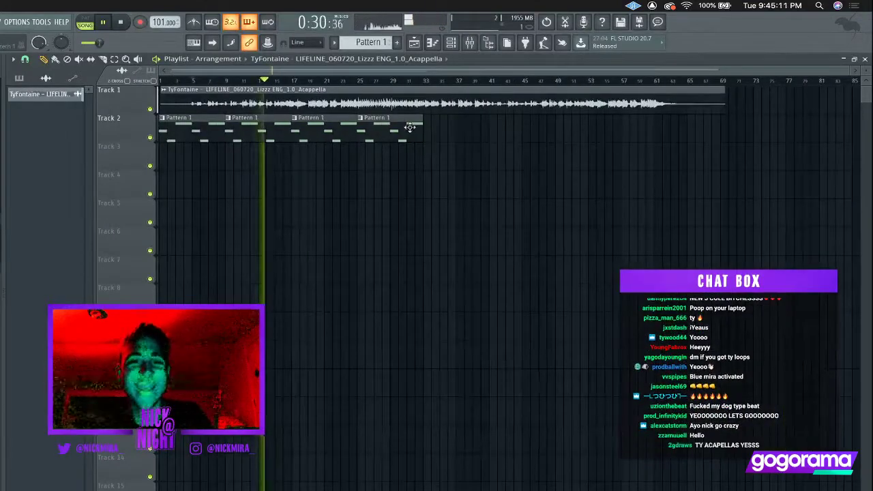
{"action": "left_click_drag", "start_coordinate": [409, 129], "coordinate": [311, 129]}
{"action": "key", "text": "super+b"}
{"action": "key", "text": "super+b"}
{"action": "key", "text": "super+b"}
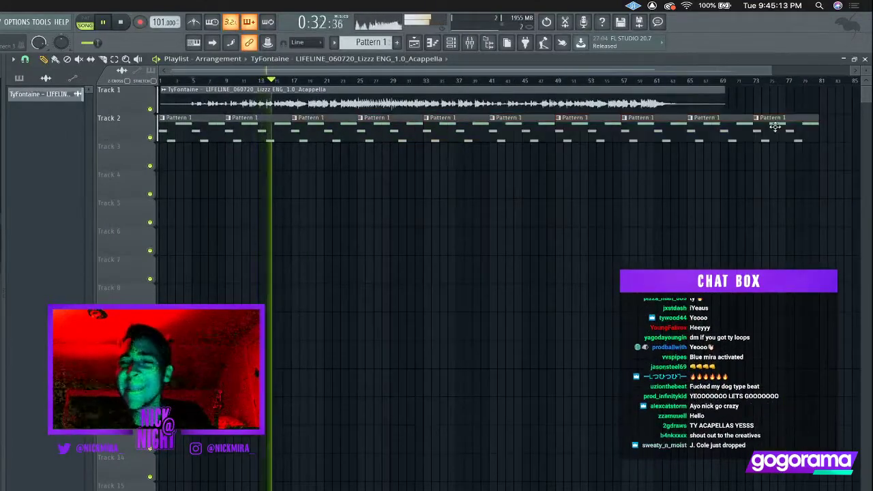
{"action": "right_click", "coordinate": [775, 127]}
{"action": "right_click", "coordinate": [741, 140]}
{"action": "key", "text": "c"}
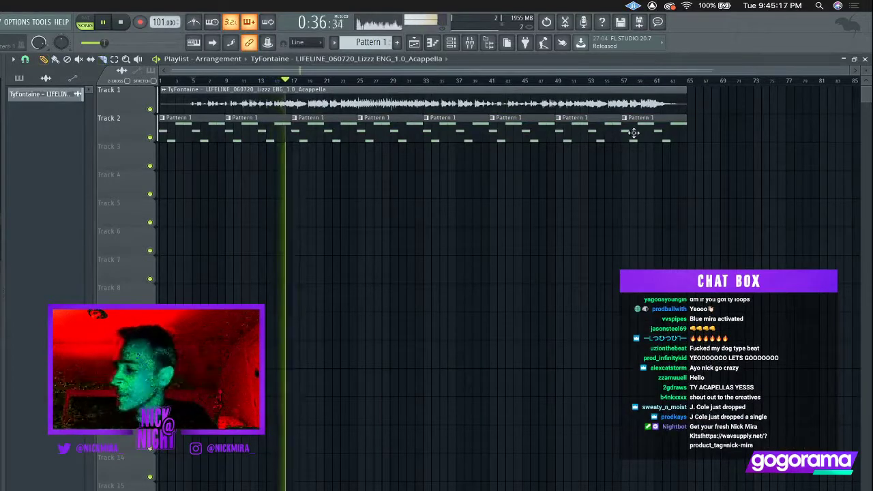
Show all channels in the channel rack and add the nico - fender princeton guitar sample as a new channel.
{"action": "key", "text": "F5"}
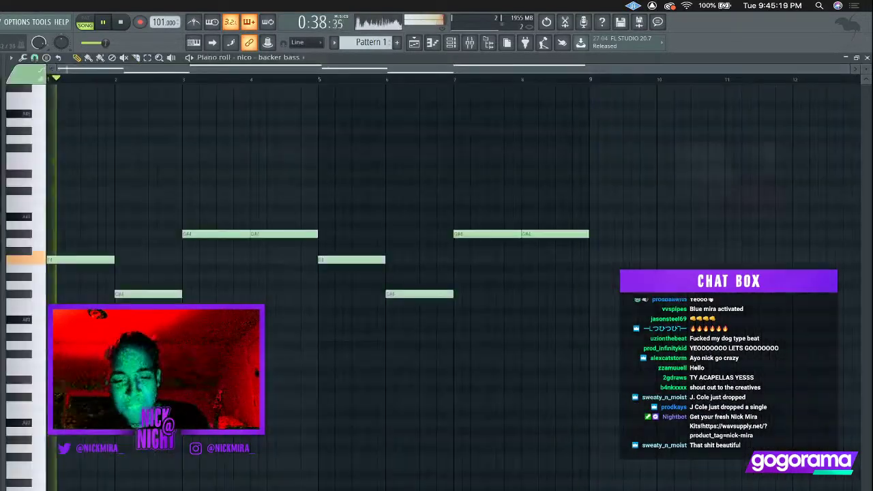
{"action": "key", "text": "F7"}
{"action": "key", "text": "Escape"}
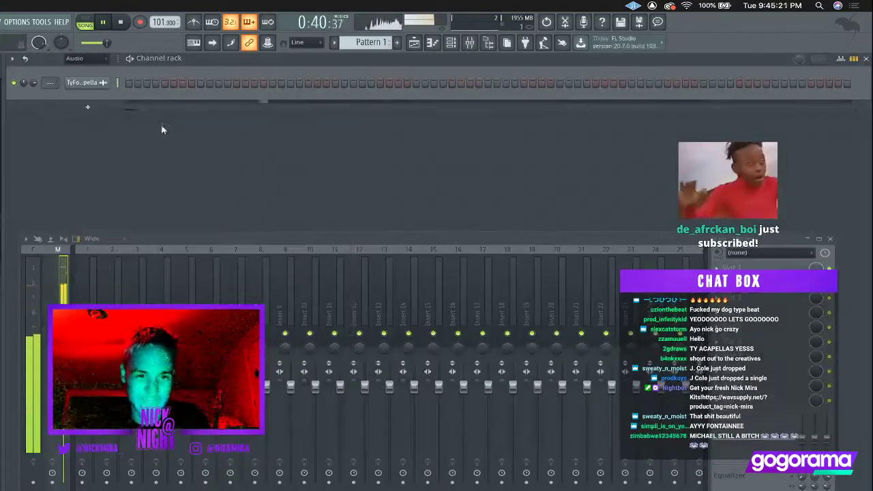
{"action": "left_click", "coordinate": [85, 59]}
{"action": "left_click", "coordinate": [81, 71]}
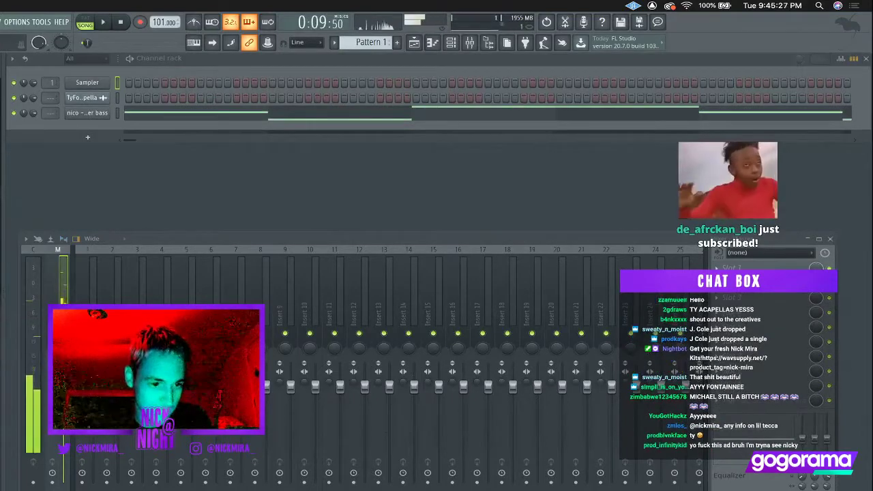
{"action": "left_click_drag", "start_coordinate": [1, 294], "coordinate": [97, 128]}
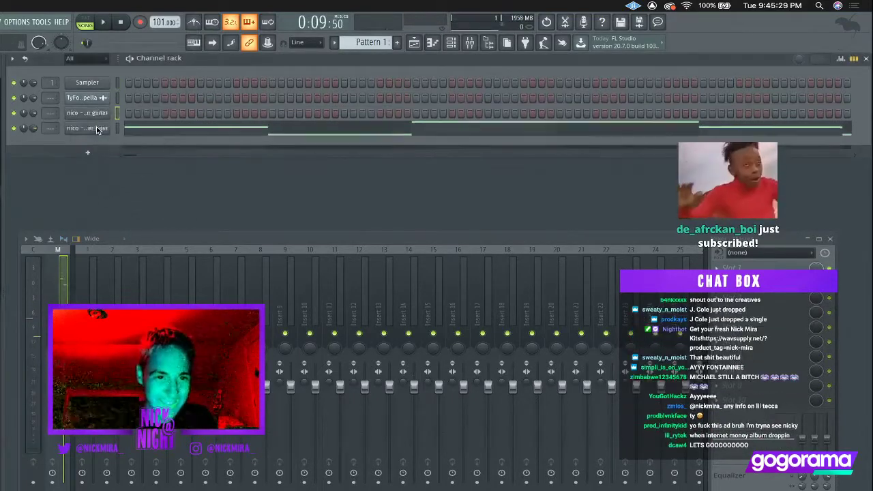
Paste the eight-bar bass notes into the fender princeton guitar's piano roll.
{"action": "left_click", "coordinate": [118, 115]}
{"action": "key", "text": "super+v"}
{"action": "left_click", "coordinate": [134, 117]}
{"action": "key", "text": "super+Up"}
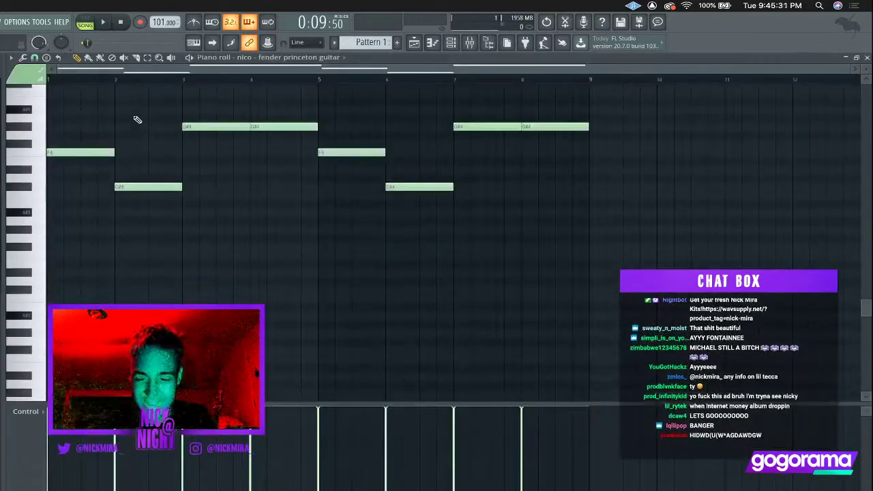
Lower the velocity of all the guitar notes, deselect them and play the part.
{"action": "key", "text": "ctrl+a"}
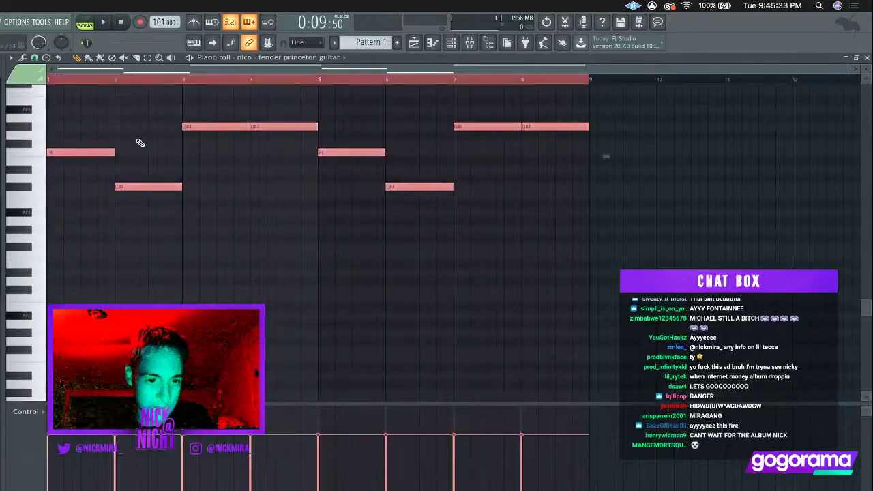
{"action": "key", "text": "space"}
{"action": "key", "text": "super+d"}
{"action": "key", "text": "space"}
{"action": "key", "text": "space"}
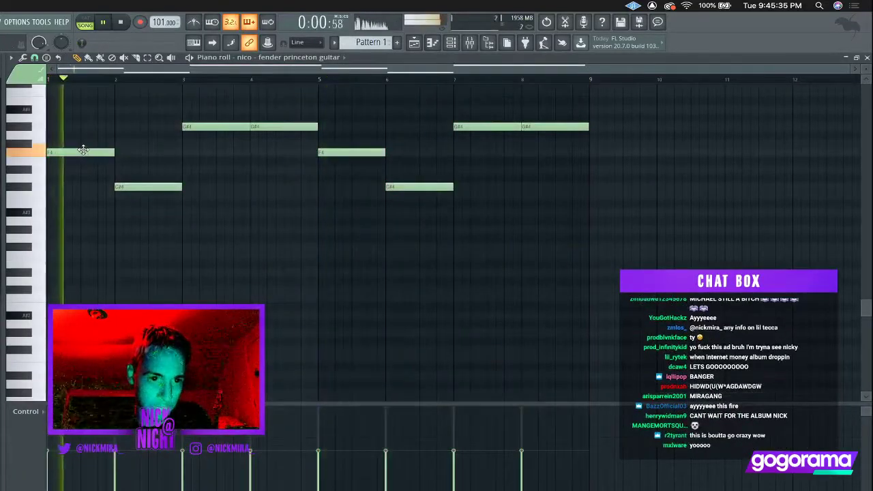
Add a one-bar C5 note above the F4 guitar note in bar 1 and play it back.
{"action": "scroll", "coordinate": [84, 149], "scroll_direction": "up", "scroll_amount": 3}
{"action": "key", "text": "space"}
{"action": "scroll", "coordinate": [83, 149], "scroll_direction": "up", "scroll_amount": 2}
{"action": "left_click", "coordinate": [53, 161]}
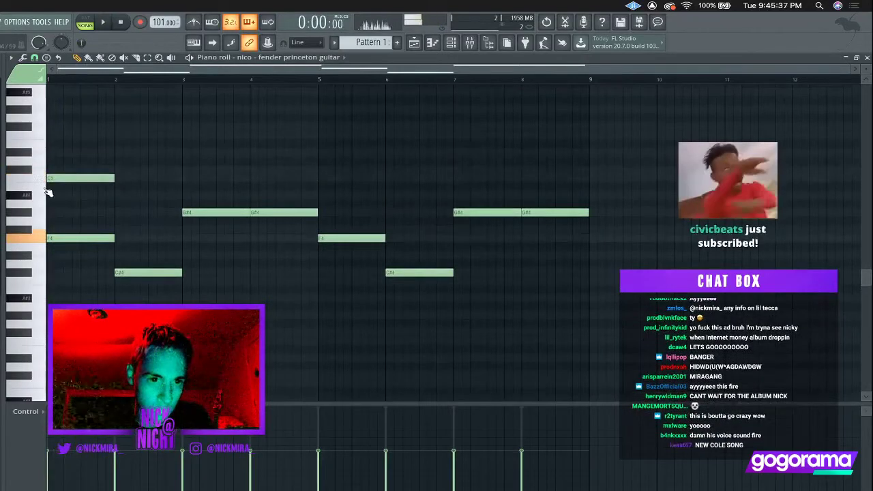
{"action": "key", "text": "space"}
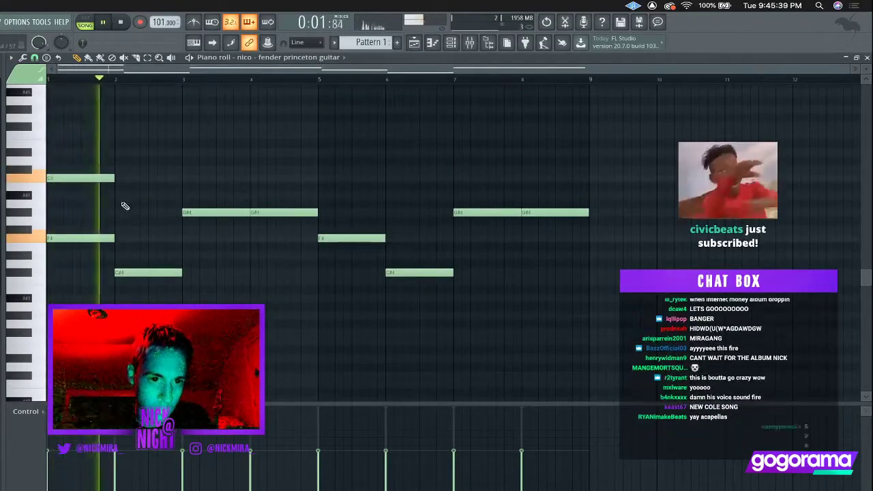
{"action": "key", "text": "space"}
Try one-bar F4 and G#4 notes above the C#4 guitar note in bar 2, keeping the G#4.
{"action": "left_click", "coordinate": [121, 203]}
{"action": "right_click", "coordinate": [121, 211]}
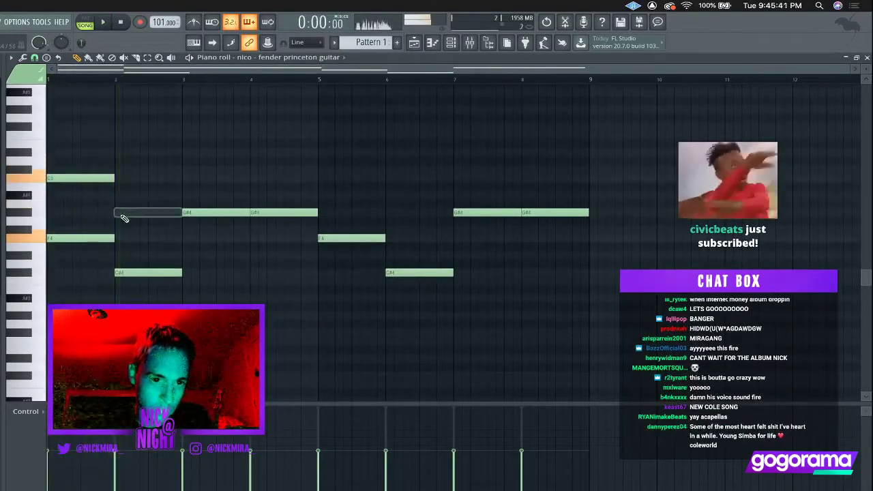
{"action": "right_click", "coordinate": [118, 196]}
{"action": "left_click", "coordinate": [123, 238]}
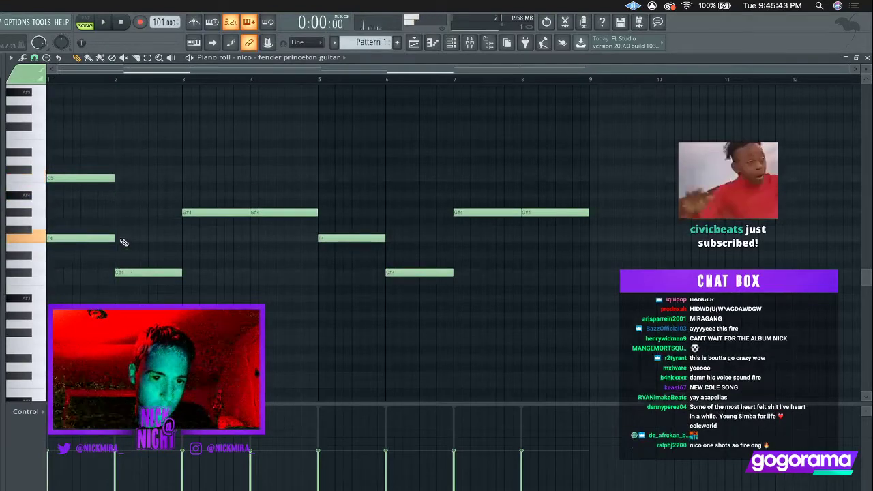
{"action": "left_click", "coordinate": [119, 213]}
Add one-bar D#5 notes above the G#4 guitar notes in bars 3 and 4, removing the trial C5 in bar 3.
{"action": "left_click", "coordinate": [189, 179]}
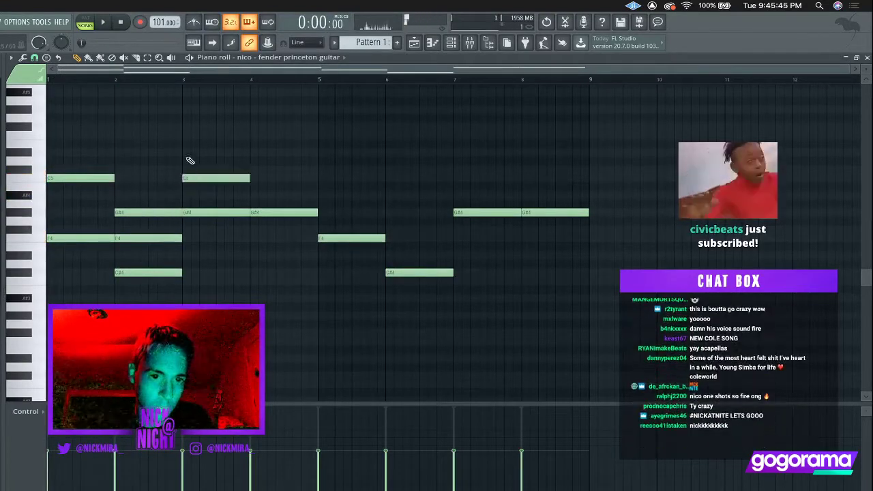
{"action": "left_click", "coordinate": [185, 150]}
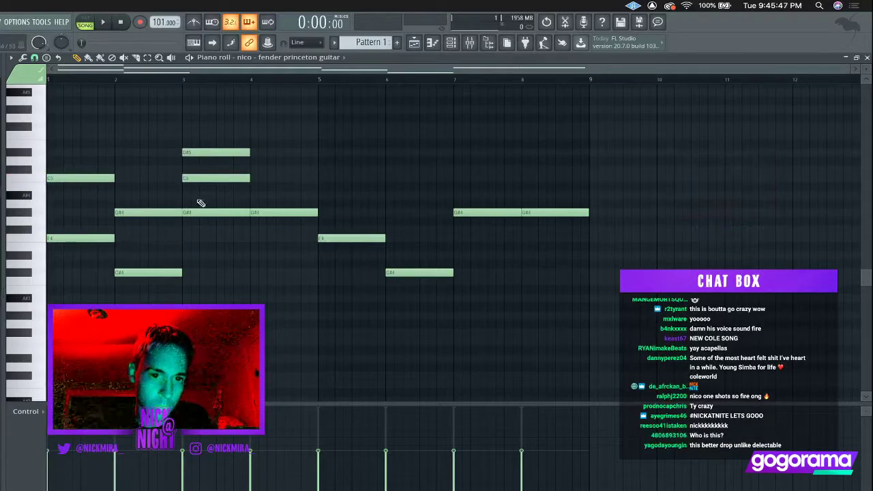
{"action": "right_click", "coordinate": [213, 178]}
{"action": "key", "text": "space"}
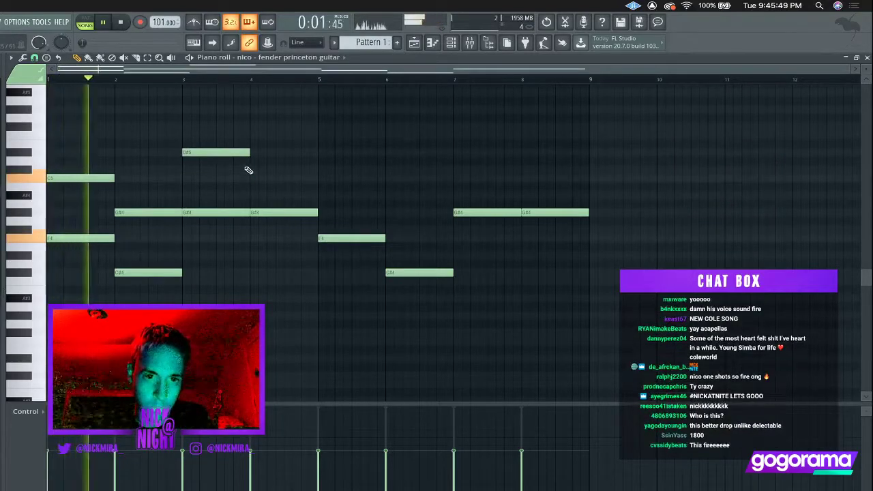
{"action": "left_click", "coordinate": [255, 153]}
Delete the guitar notes in bars 5 to 8 and duplicate the first four bars in their place.
{"action": "left_click_drag", "start_coordinate": [343, 141], "coordinate": [604, 278]}
{"action": "key", "text": "Delete"}
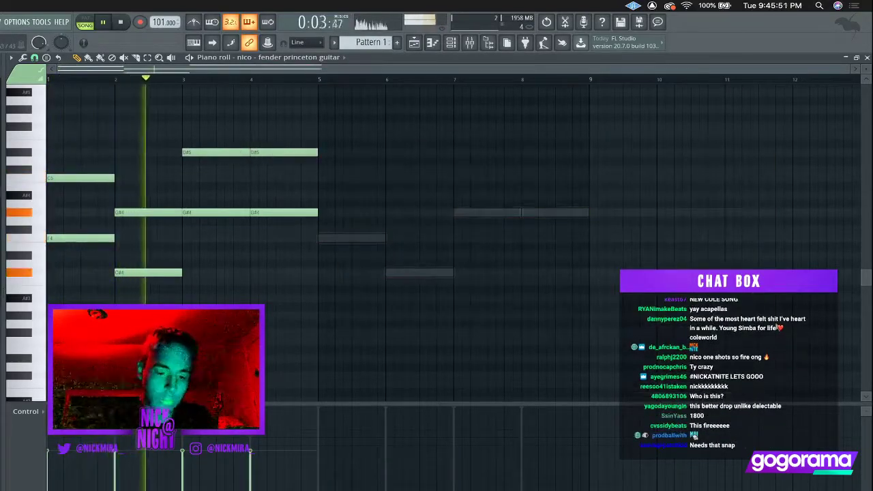
{"action": "key", "text": "ctrl+b"}
{"action": "key", "text": "Escape"}
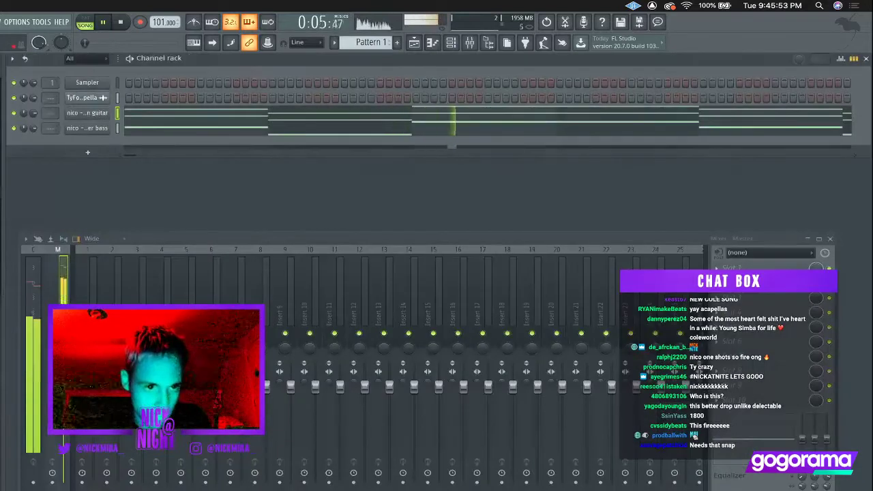
Inspect the volume envelope settings of the fender princeton guitar channel.
{"action": "left_click", "coordinate": [71, 114]}
{"action": "left_click", "coordinate": [90, 139]}
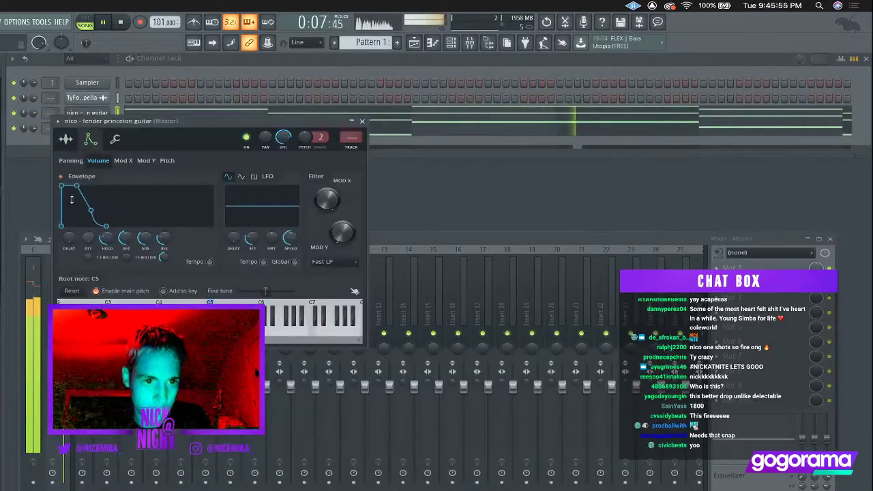
{"action": "key", "text": "Escape"}
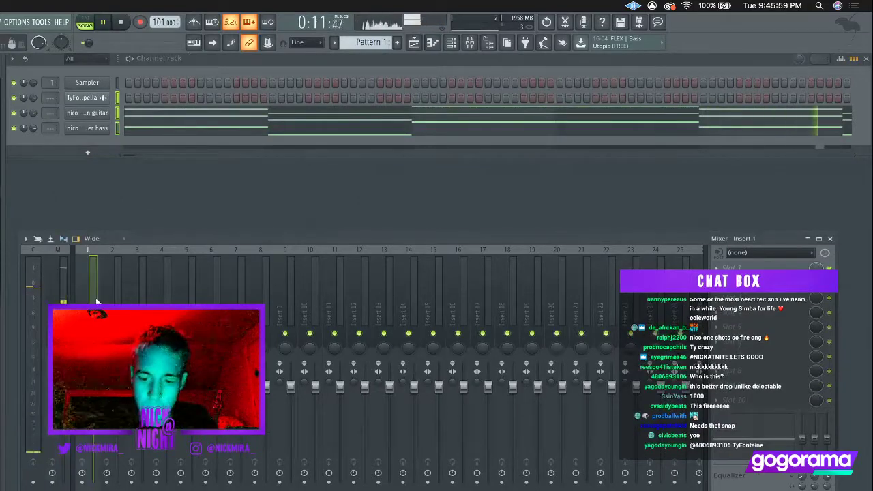
Route the acapella, guitar and bass channels to mixer tracks 1 to 3 and select the guitar's track.
{"action": "key", "text": "shift+super+l"}
{"action": "left_click", "coordinate": [111, 290]}
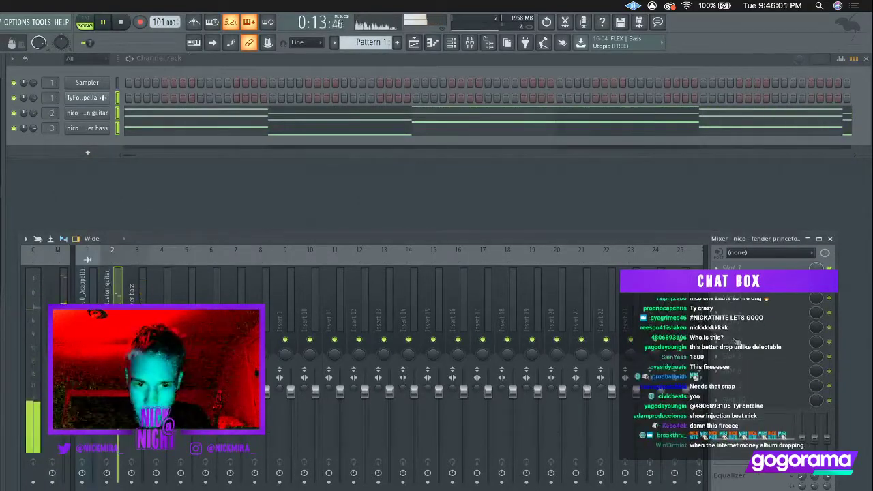
Load EchoBoy on the guitar's mixer track and switch its mode to Ping-Pong.
{"action": "left_click", "coordinate": [743, 297]}
{"action": "mouse_move", "coordinate": [740, 305]}
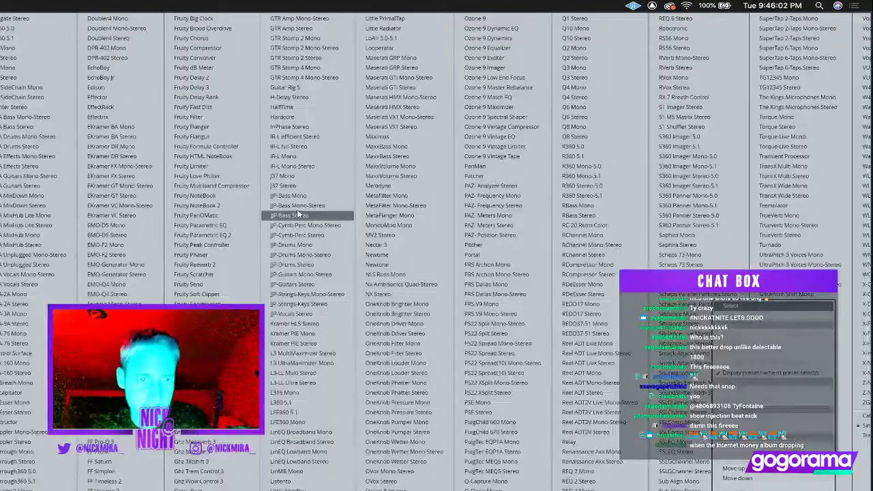
{"action": "left_click", "coordinate": [118, 68]}
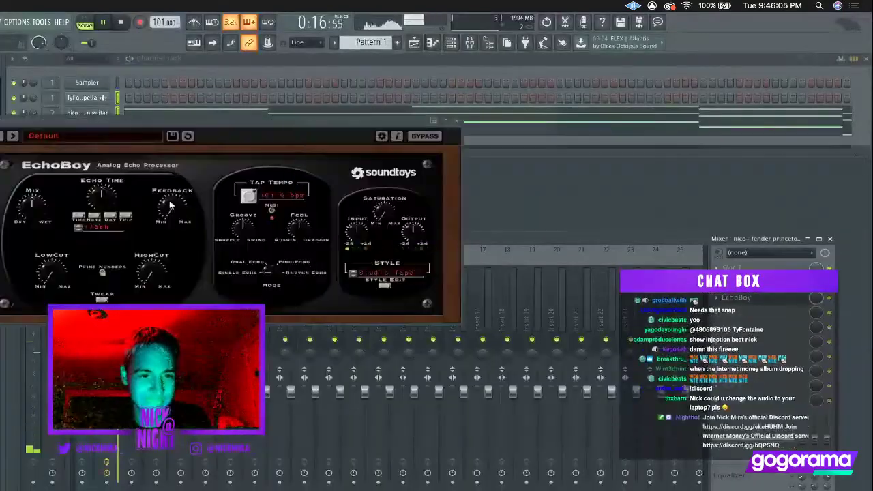
{"action": "left_click_drag", "start_coordinate": [277, 274], "coordinate": [281, 252]}
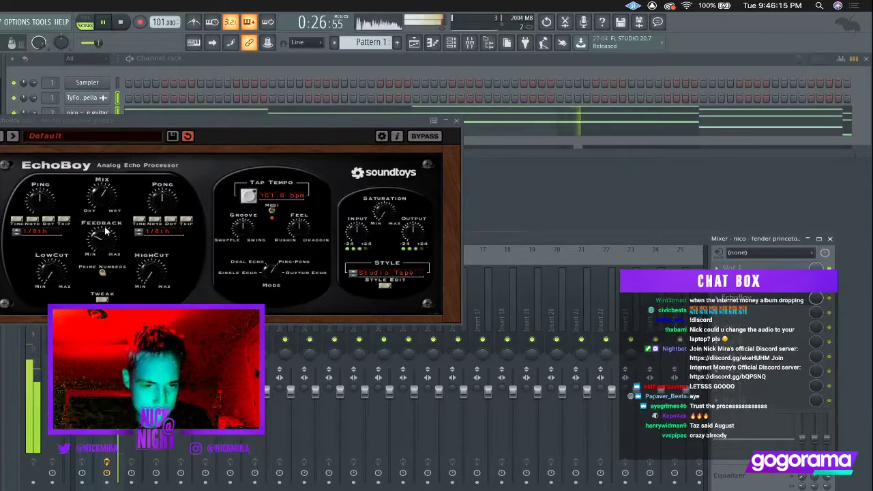
{"action": "left_click", "coordinate": [457, 120]}
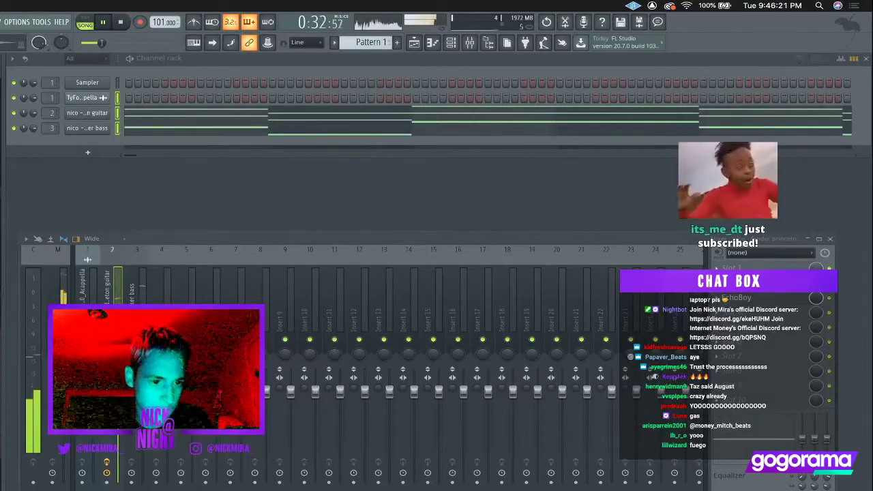
Add the nico - due mallet sample as a new channel and open its piano roll.
{"action": "left_click_drag", "start_coordinate": [80, 147], "coordinate": [88, 144]}
{"action": "right_click", "coordinate": [88, 144]}
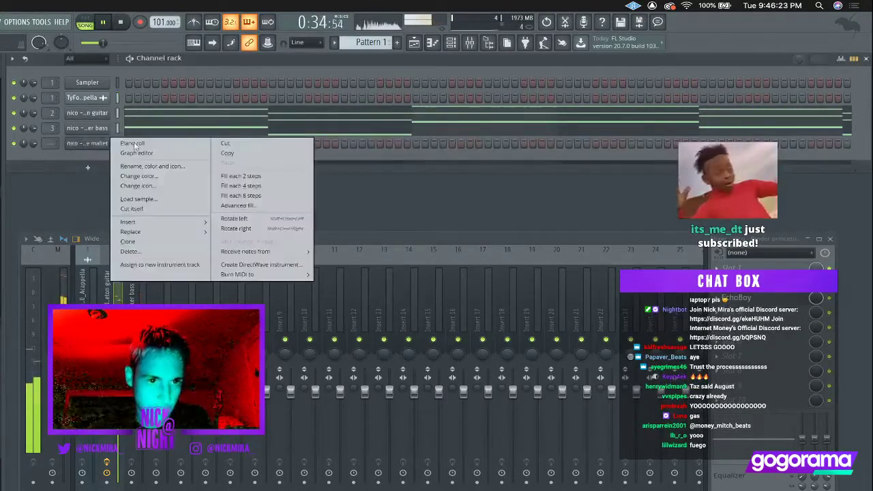
{"action": "left_click", "coordinate": [130, 142]}
Start the mallet melody in bar 1 with F4, D#5, C5 and F4 notes, each trimmed to end where the next begins.
{"action": "key", "text": "space"}
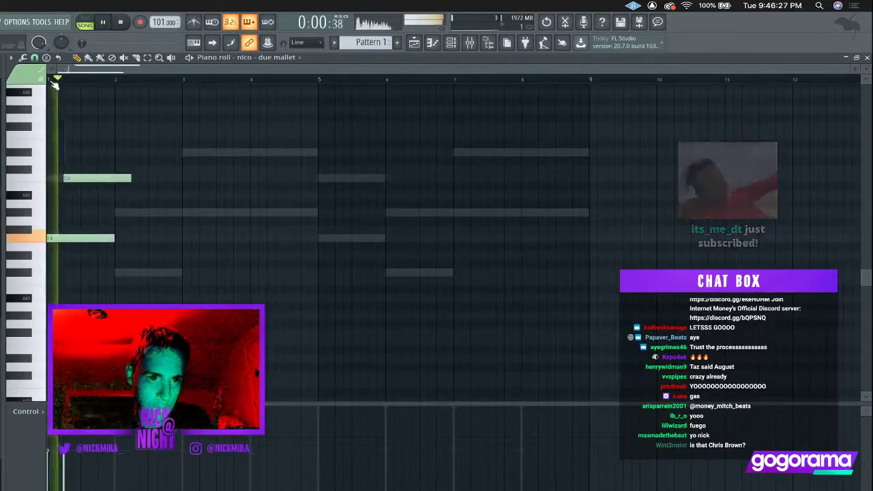
{"action": "key", "text": "space"}
{"action": "scroll", "coordinate": [54, 83], "scroll_direction": "up", "scroll_amount": 4}
{"action": "mouse_move", "coordinate": [102, 144]}
{"action": "left_mouse_down"}
{"action": "mouse_move", "coordinate": [101, 160]}
{"action": "mouse_move", "coordinate": [103, 153]}
{"action": "left_mouse_up"}
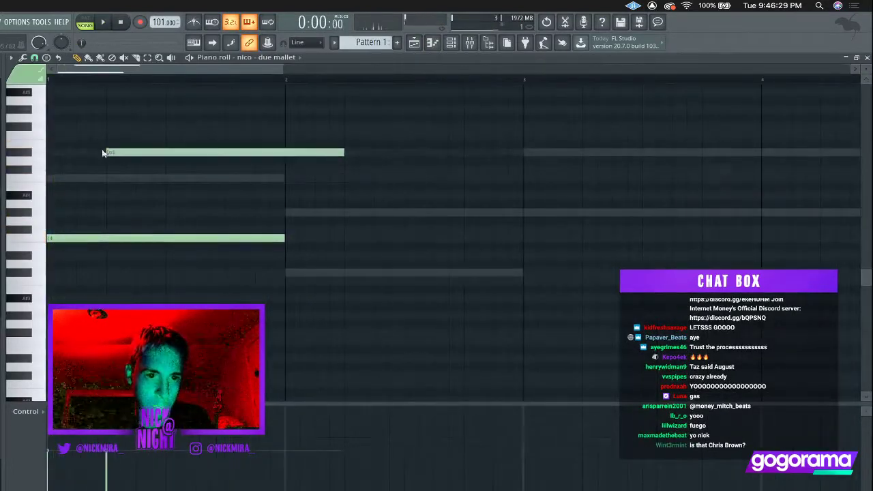
{"action": "key", "text": "space"}
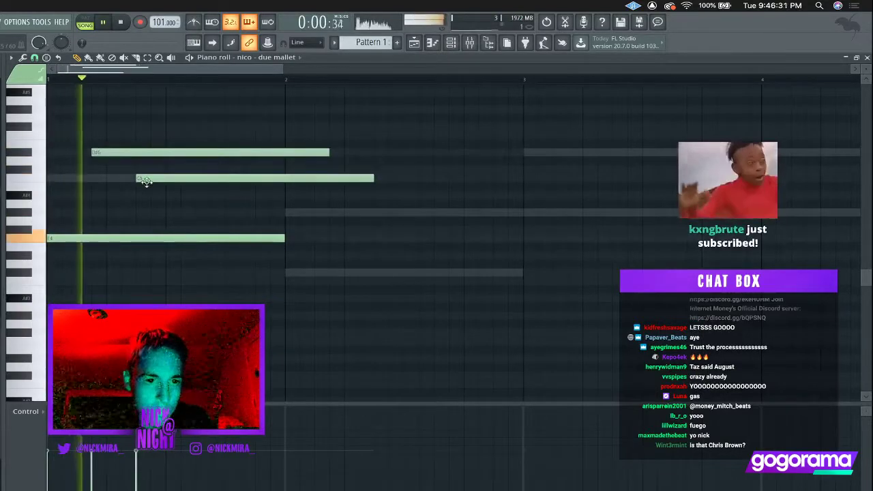
{"action": "left_click_drag", "start_coordinate": [136, 179], "coordinate": [125, 179]}
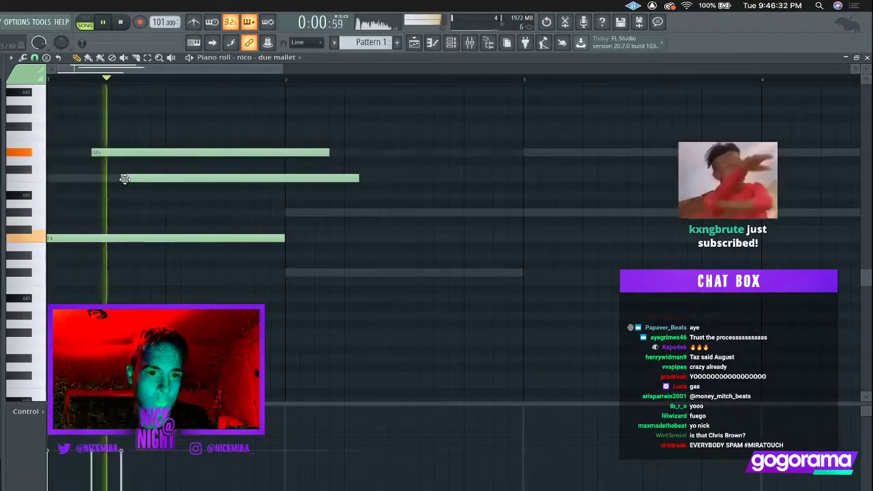
{"action": "left_click", "coordinate": [168, 238]}
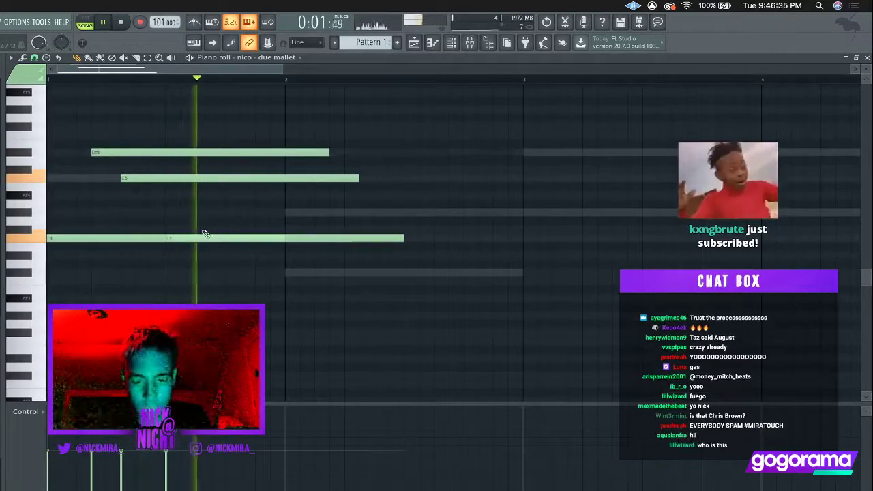
{"action": "key", "text": "ctrl+l"}
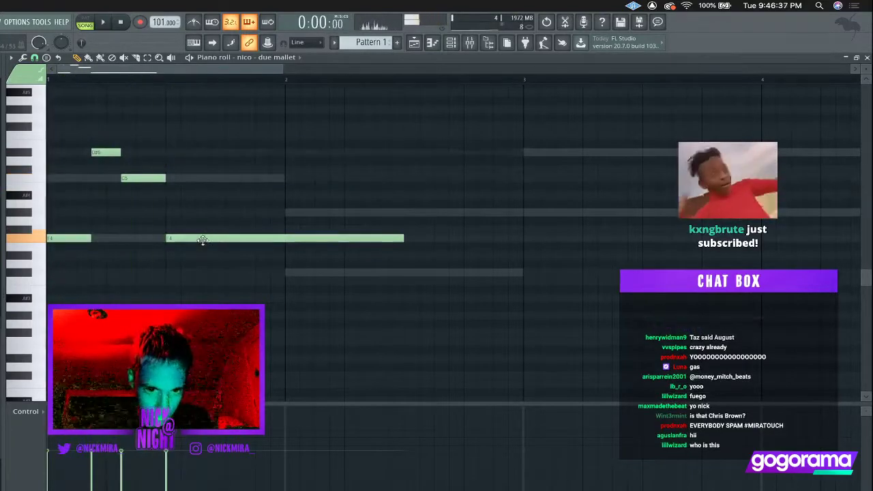
Try C#4 and G#4 notes after the second F4 in bar 1, play them and remove them again.
{"action": "left_click", "coordinate": [208, 273]}
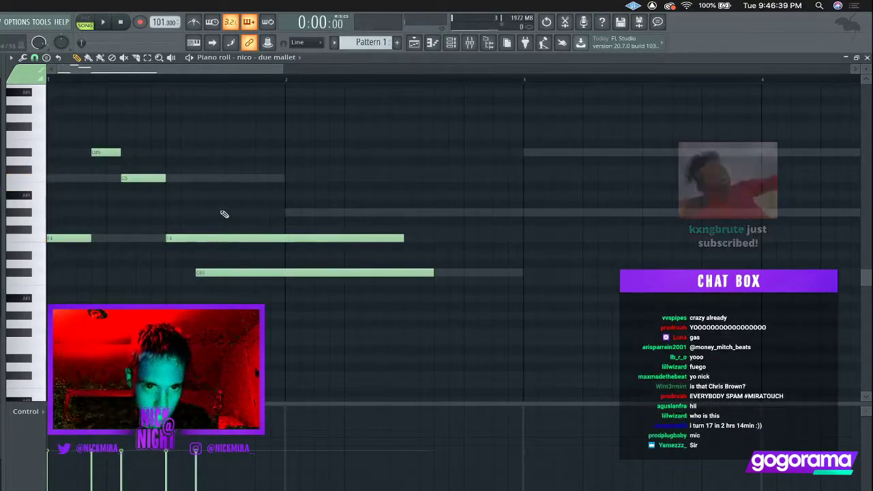
{"action": "left_click", "coordinate": [227, 212]}
{"action": "key", "text": "space"}
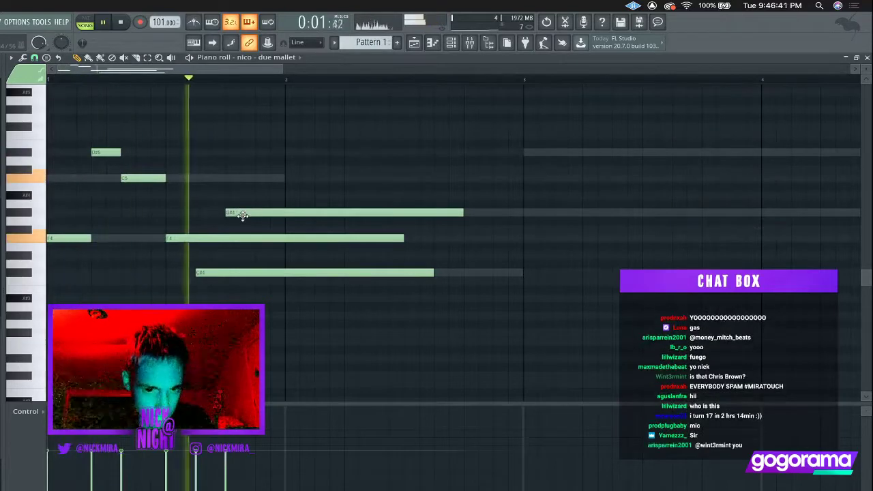
{"action": "key", "text": "space"}
{"action": "right_click", "coordinate": [241, 212]}
{"action": "right_click", "coordinate": [223, 272]}
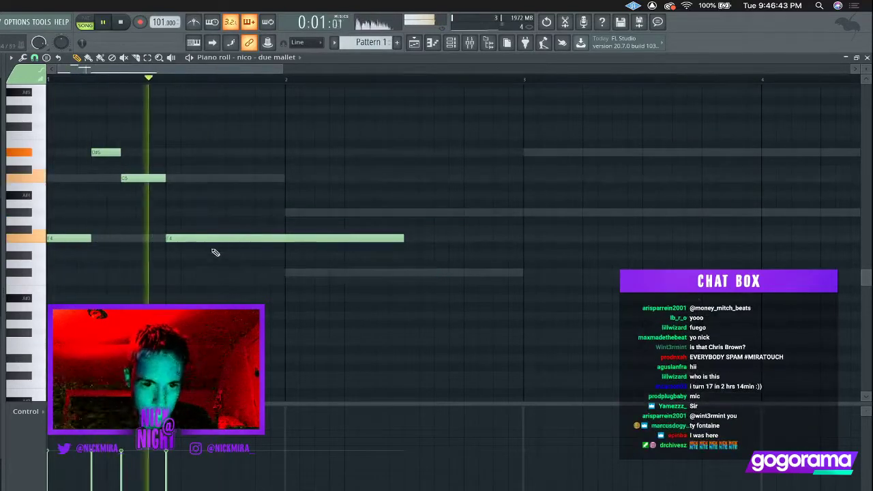
{"action": "key", "text": "space"}
{"action": "left_click", "coordinate": [202, 255]}
{"action": "right_click", "coordinate": [218, 252]}
{"action": "key", "text": "space"}
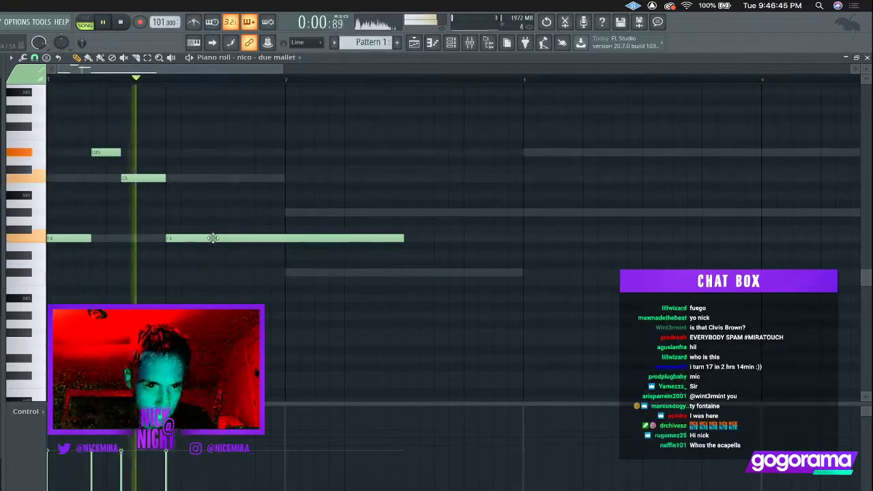
Raise the second F4 to A#4, continue bar 1 with G#4, A#4, C5 and A#4, and trim the overlapping notes.
{"action": "key", "text": "space"}
{"action": "left_click_drag", "start_coordinate": [213, 238], "coordinate": [214, 190]}
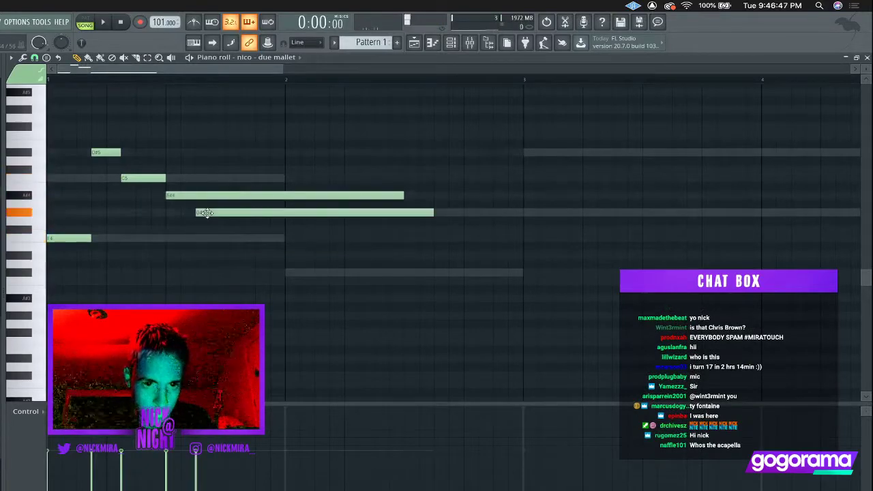
{"action": "left_click", "coordinate": [231, 194]}
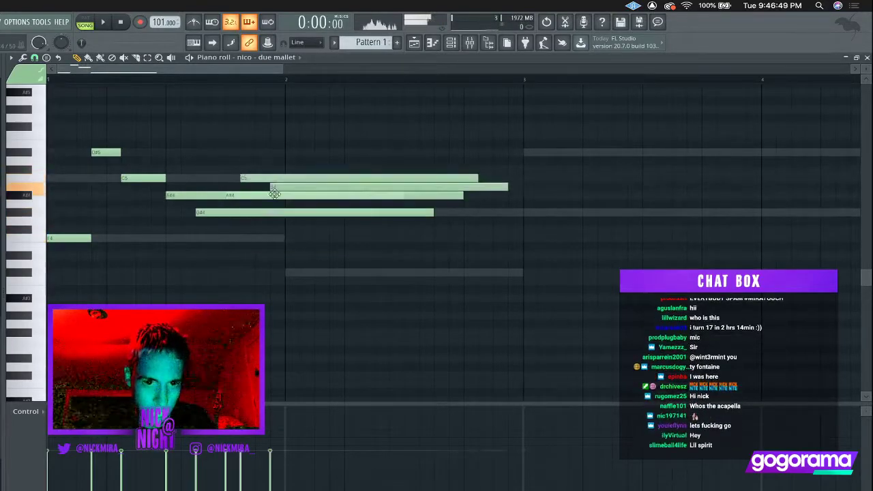
{"action": "left_click_drag", "start_coordinate": [274, 194], "coordinate": [261, 197]}
{"action": "key", "text": "space"}
{"action": "left_click", "coordinate": [289, 272]}
{"action": "key", "text": "super+l"}
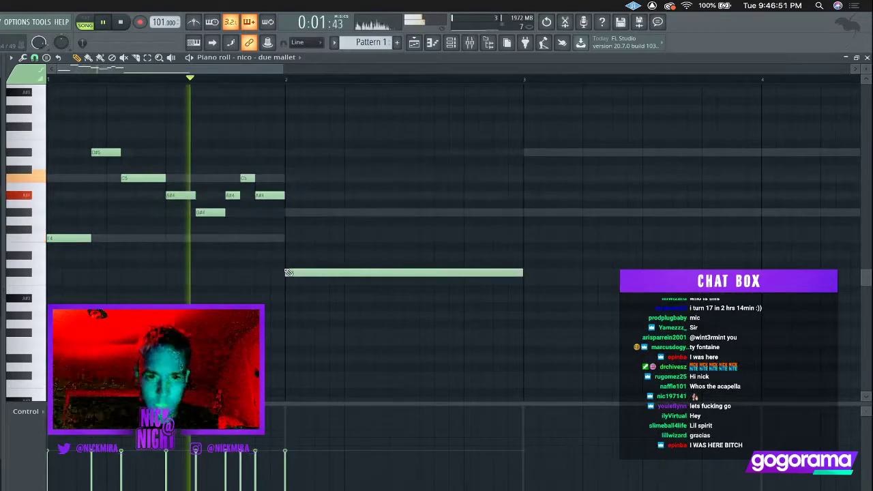
Duplicate the mallet's bar 1 into bar 2 with C#4 as its first note, then duplicate both bars into bars 3 and 4.
{"action": "right_click", "coordinate": [301, 272]}
{"action": "key", "text": "super+b"}
{"action": "key", "text": "super+d"}
{"action": "left_click_drag", "start_coordinate": [302, 238], "coordinate": [302, 273]}
{"action": "key", "text": "super+b"}
{"action": "key", "text": "super+d"}
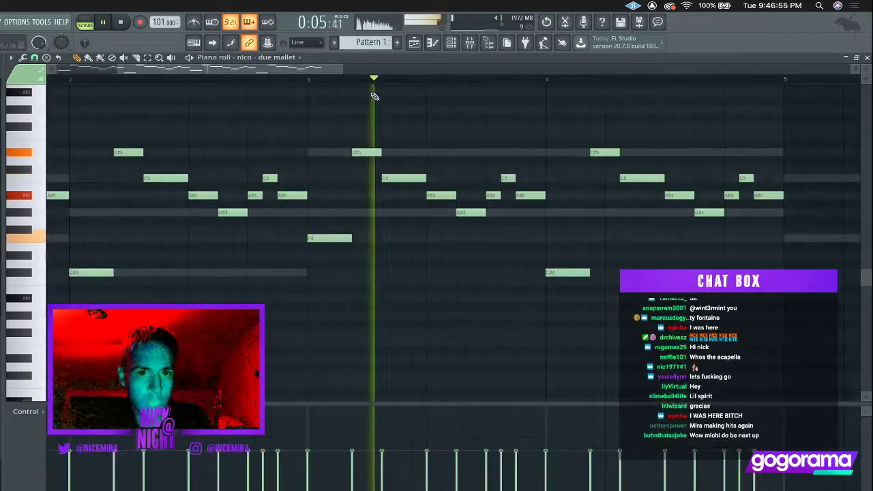
Change the first two mallet notes of bar 3 to D#4 and G#4.
{"action": "key", "text": "space"}
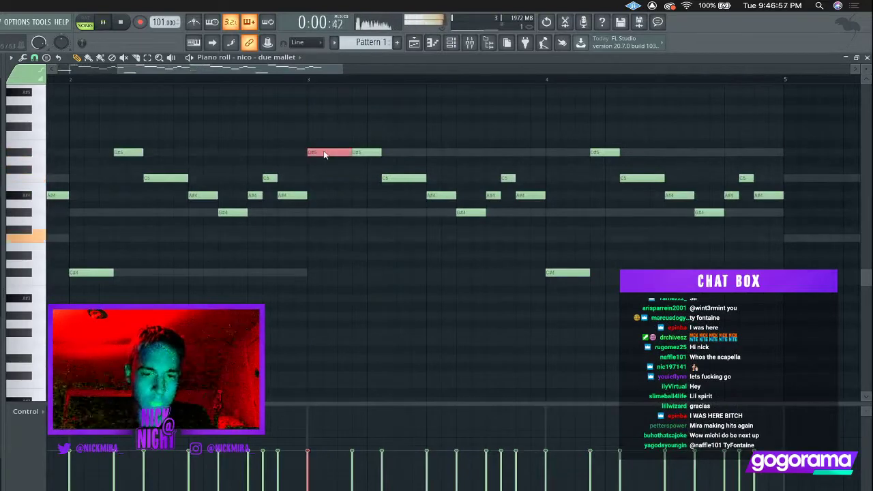
{"action": "key", "text": "ctrl+Down"}
{"action": "left_click_drag", "start_coordinate": [371, 151], "coordinate": [368, 212]}
Raise the first mallet note of bar 4 to D#4 and deselect it.
{"action": "left_click", "coordinate": [567, 273]}
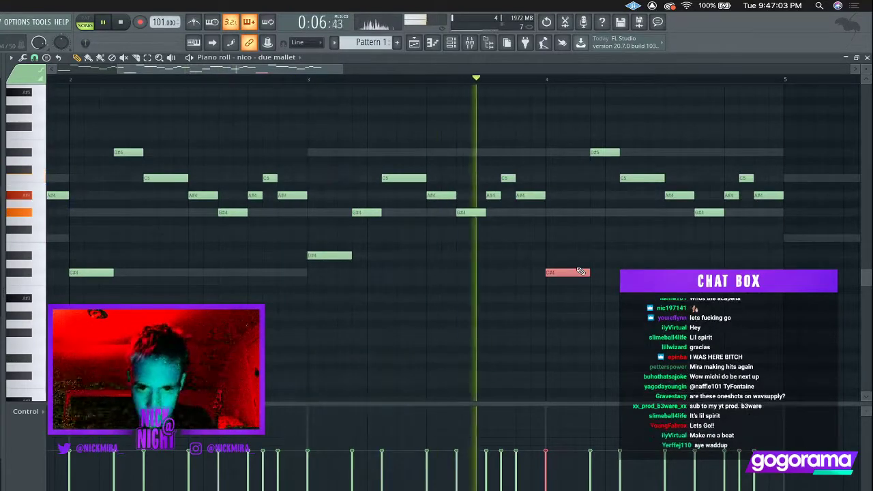
{"action": "key", "text": "shift+Up"}
{"action": "key", "text": "shift+Up"}
{"action": "key", "text": "super+d"}
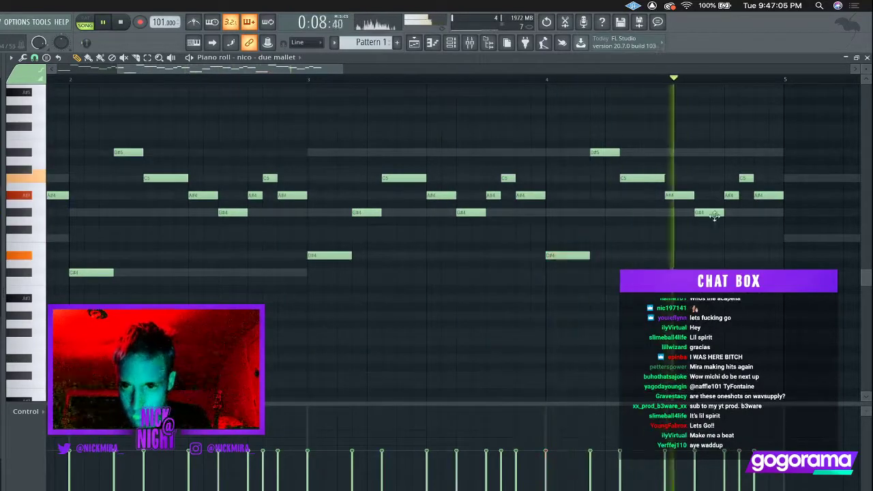
Rewrite the end of the mallet's bar 4 with lower G4 and D#4 notes, play it back and close the piano roll.
{"action": "key", "text": "space"}
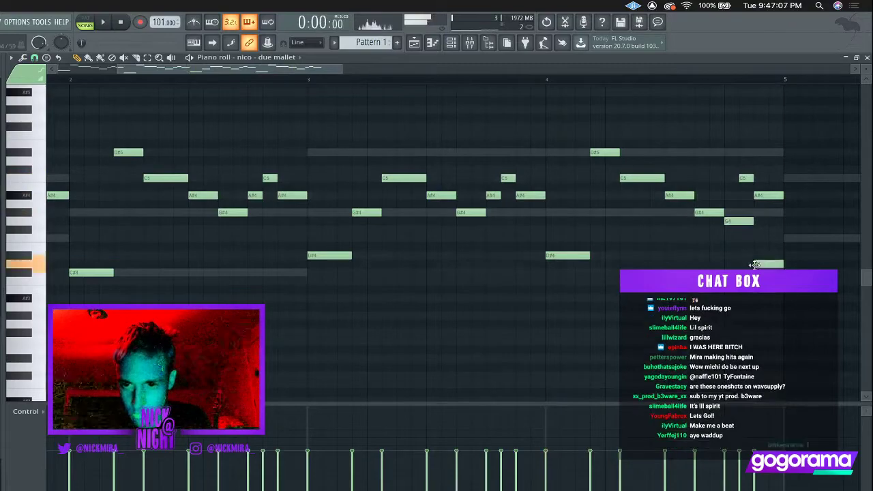
{"action": "left_click", "coordinate": [768, 255]}
{"action": "key", "text": "space"}
{"action": "key", "text": "Escape"}
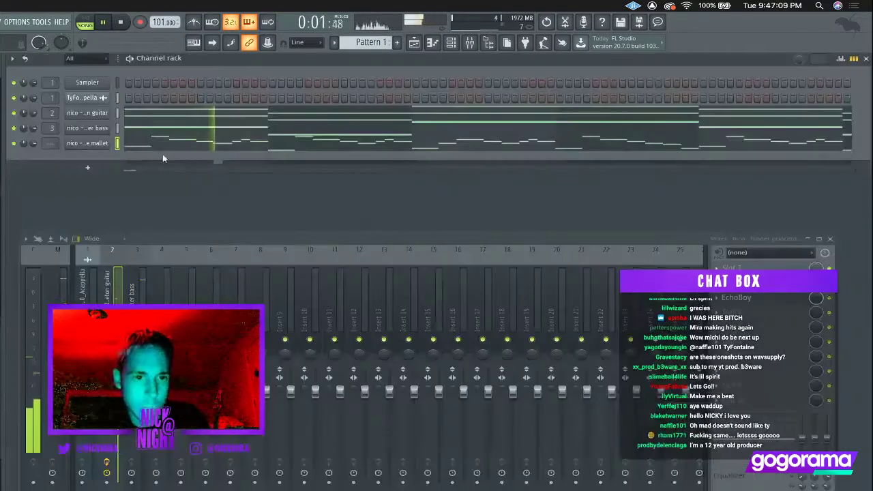
Route the mallet channel to mixer track 4 and add Fruity Parametric EQ 2 to it.
{"action": "left_click", "coordinate": [120, 144]}
{"action": "left_click", "coordinate": [717, 327]}
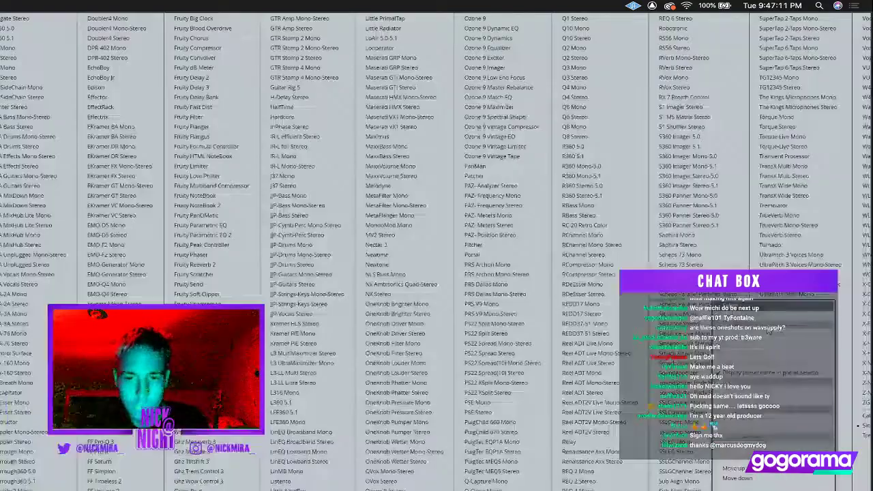
{"action": "left_click", "coordinate": [210, 236]}
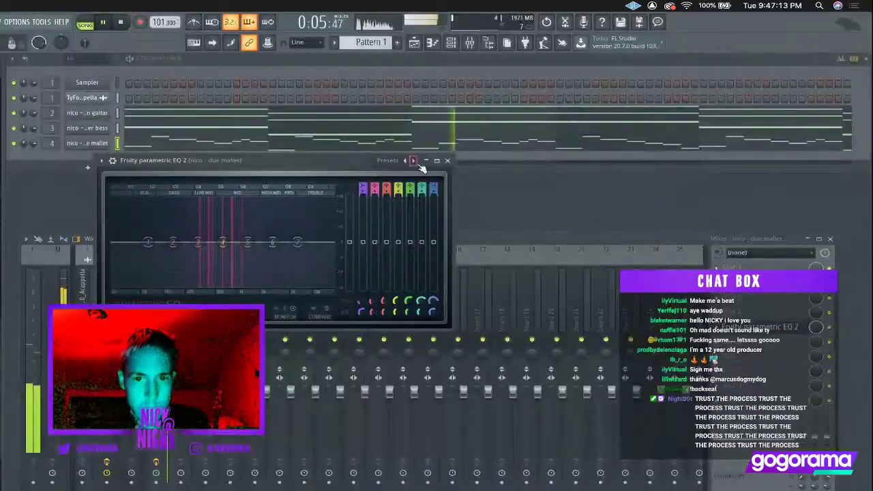
Load the "30Hz + 18kHz cut" EQ preset and bring both cutoffs inward so only the mallet's midrange passes.
{"action": "left_click", "coordinate": [390, 163]}
{"action": "left_click", "coordinate": [436, 225]}
{"action": "left_click_drag", "start_coordinate": [307, 242], "coordinate": [285, 242]}
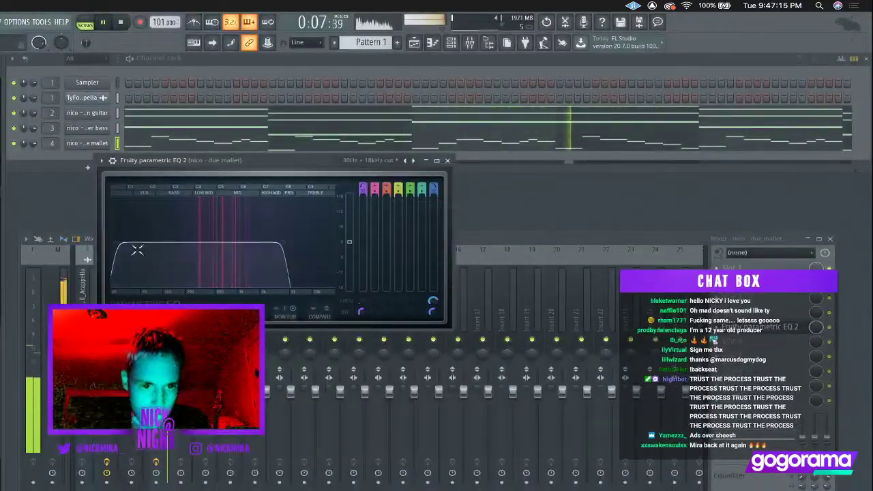
{"action": "left_click_drag", "start_coordinate": [122, 243], "coordinate": [205, 242]}
{"action": "mouse_move", "coordinate": [262, 242]}
{"action": "left_mouse_down"}
{"action": "mouse_move", "coordinate": [205, 242]}
{"action": "mouse_move", "coordinate": [246, 243]}
{"action": "left_mouse_up"}
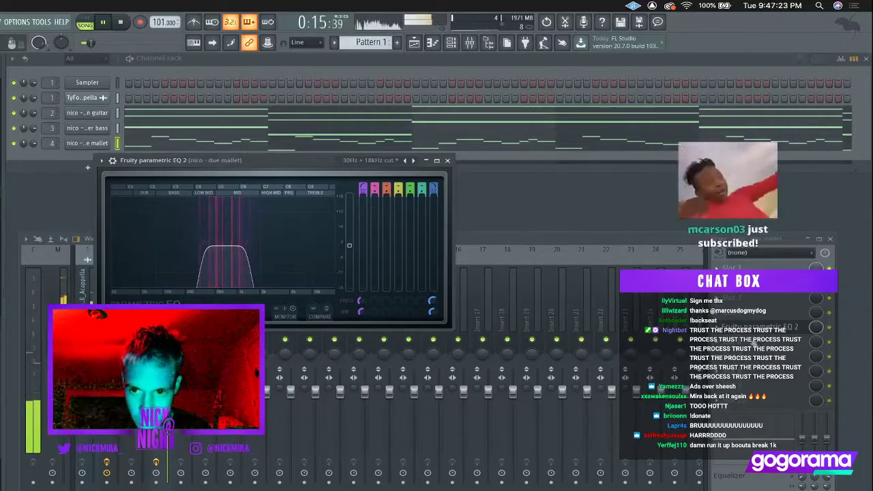
Add the MicroShift effect in the mallet track's slot after the EQ and close the plugin windows.
{"action": "left_click", "coordinate": [753, 342]}
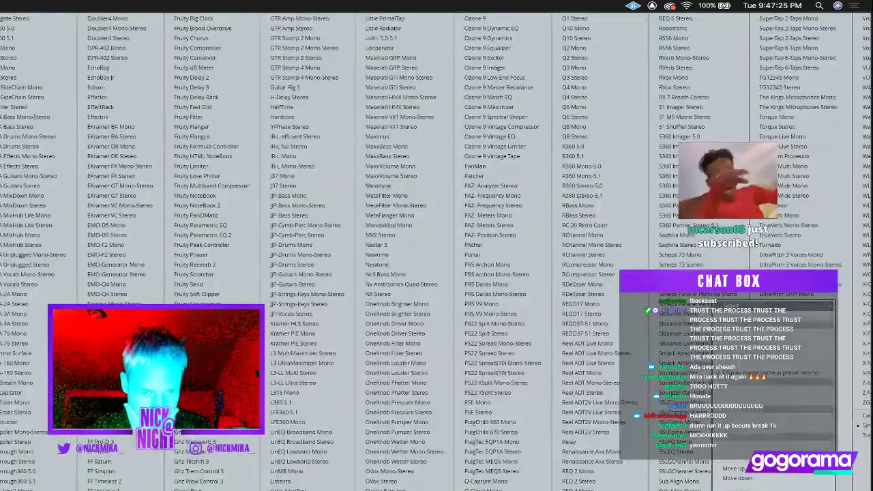
{"action": "left_click", "coordinate": [252, 283]}
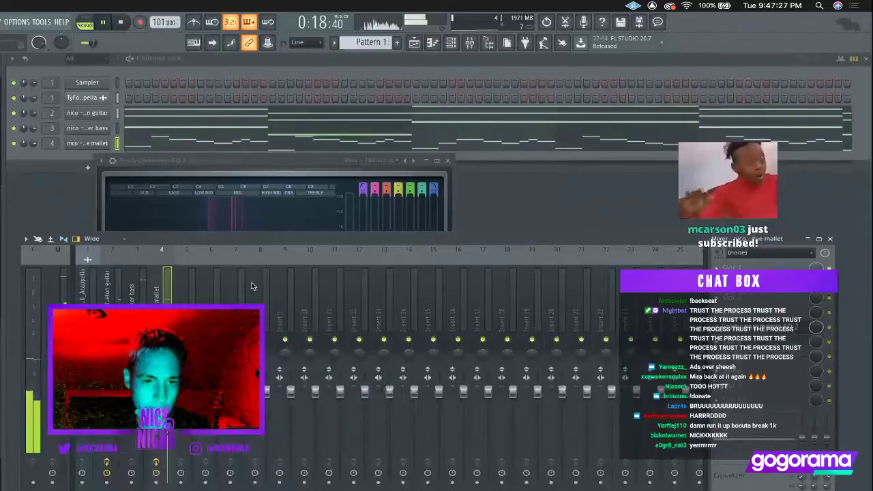
{"action": "left_click", "coordinate": [293, 126]}
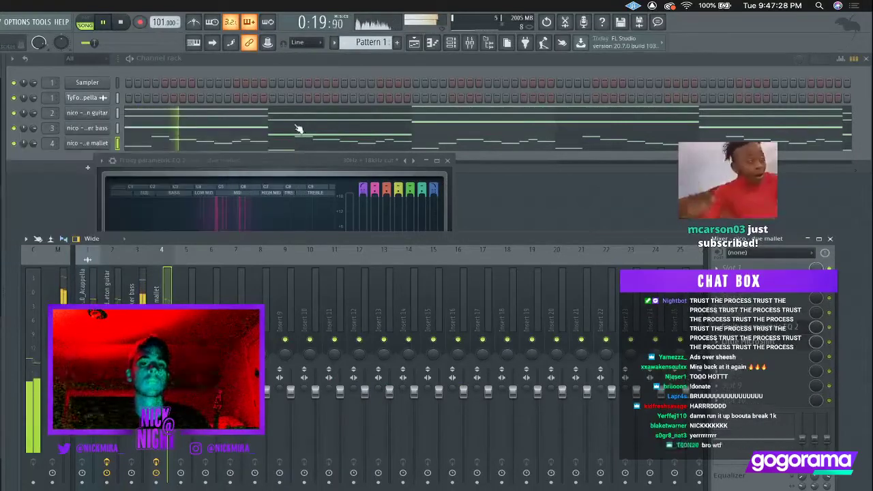
{"action": "left_click", "coordinate": [447, 159]}
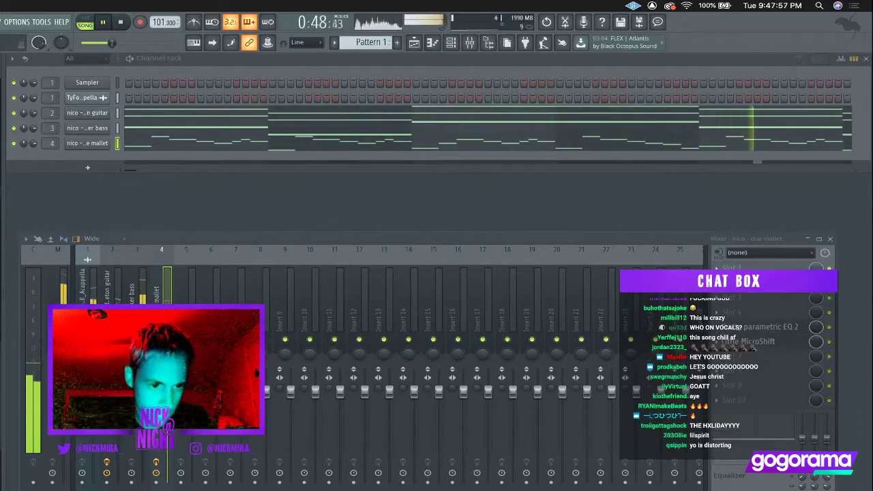
Add the galaxy flute as a new channel and draw a half-bar C5 note at the start of bar 1.
{"action": "left_click_drag", "start_coordinate": [88, 116], "coordinate": [90, 109]}
{"action": "right_click", "coordinate": [90, 111]}
{"action": "left_click", "coordinate": [126, 111]}
{"action": "key", "text": "space"}
{"action": "left_click_drag", "start_coordinate": [94, 143], "coordinate": [166, 178]}
{"action": "key", "text": "space"}
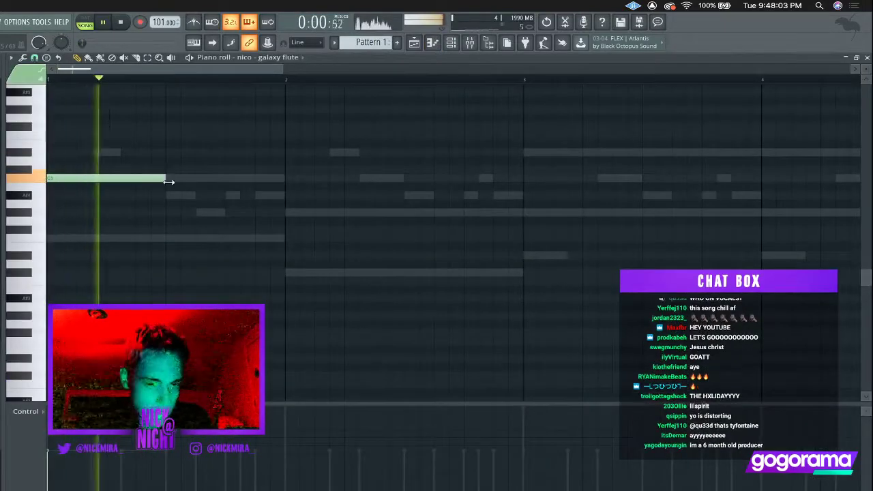
Continue the flute line with half-bar notes G#4 in bar 2, D#4 in bar 3 and C4 in bar 4.
{"action": "left_click", "coordinate": [289, 212]}
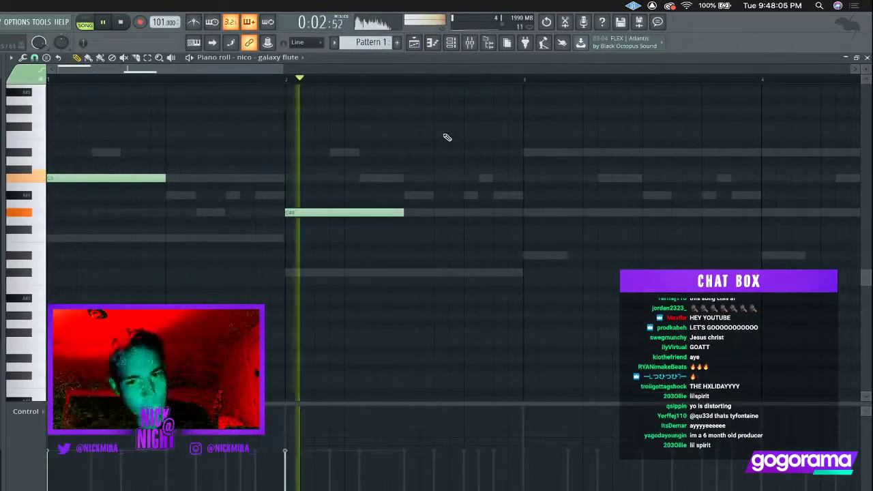
{"action": "scroll", "coordinate": [453, 84], "scroll_direction": "down", "scroll_amount": 2}
{"action": "left_click", "coordinate": [188, 237]}
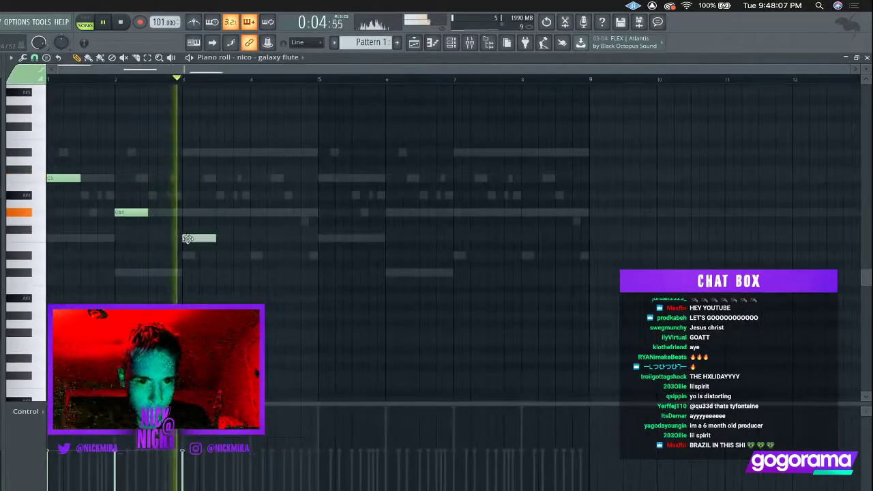
{"action": "scroll", "coordinate": [190, 238], "scroll_direction": "down", "scroll_amount": 2}
{"action": "scroll", "coordinate": [189, 238], "scroll_direction": "up", "scroll_amount": 2}
{"action": "key", "text": "space"}
{"action": "right_click", "coordinate": [194, 239]}
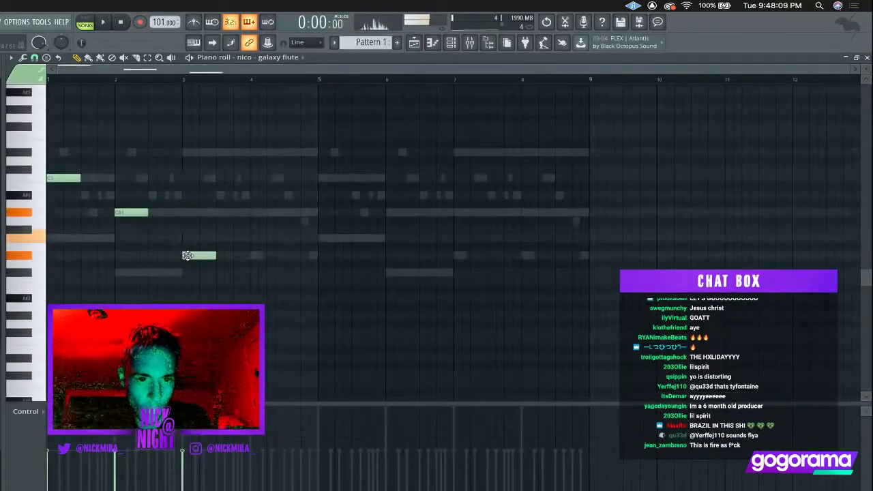
{"action": "key", "text": "space"}
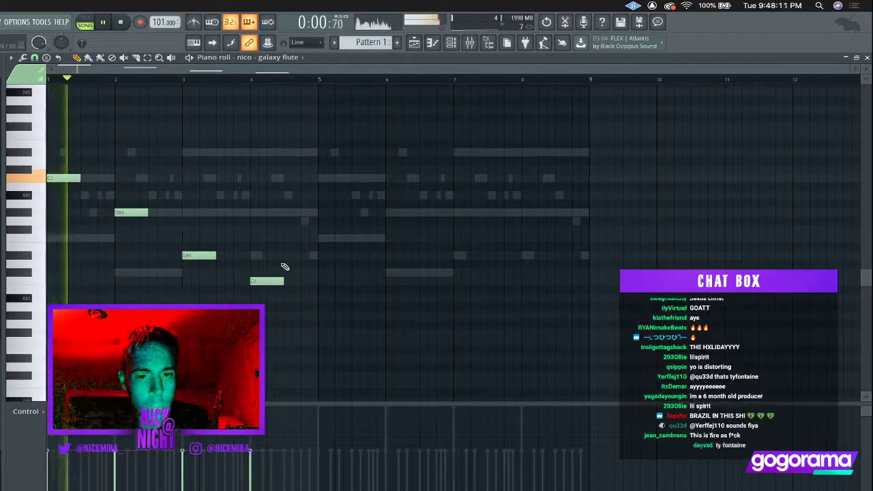
Duplicate the four flute notes into bars 5 to 8, deselect them and close the piano roll.
{"action": "key", "text": "super+a"}
{"action": "left_click_drag", "start_coordinate": [266, 281], "coordinate": [538, 277]}
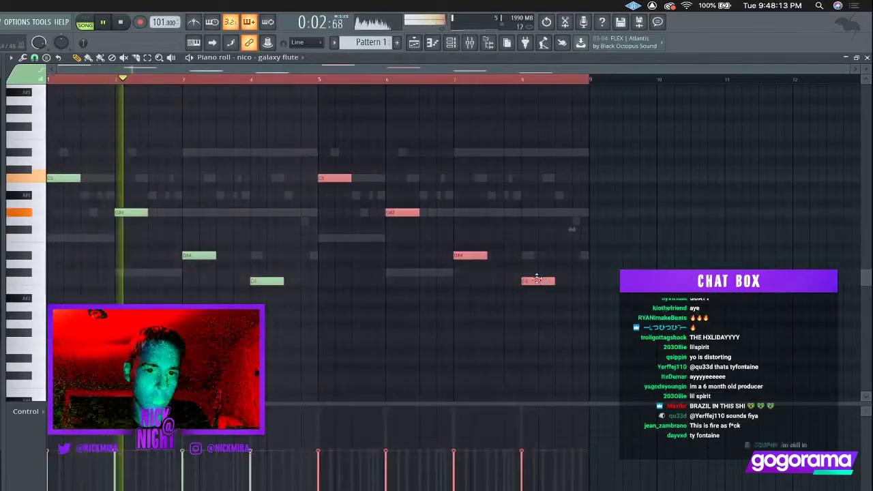
{"action": "key", "text": "super+d"}
{"action": "key", "text": "Escape"}
Route the flute to mixer track 5 and add Fruity Reeverb 2 with the dry level lowered and the wet level raised.
{"action": "key", "text": "super+l"}
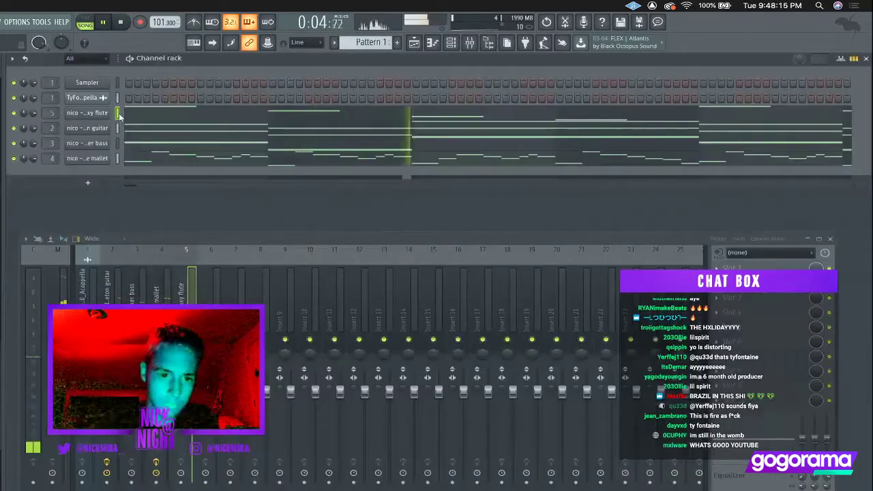
{"action": "left_click", "coordinate": [717, 297]}
{"action": "mouse_move", "coordinate": [731, 305]}
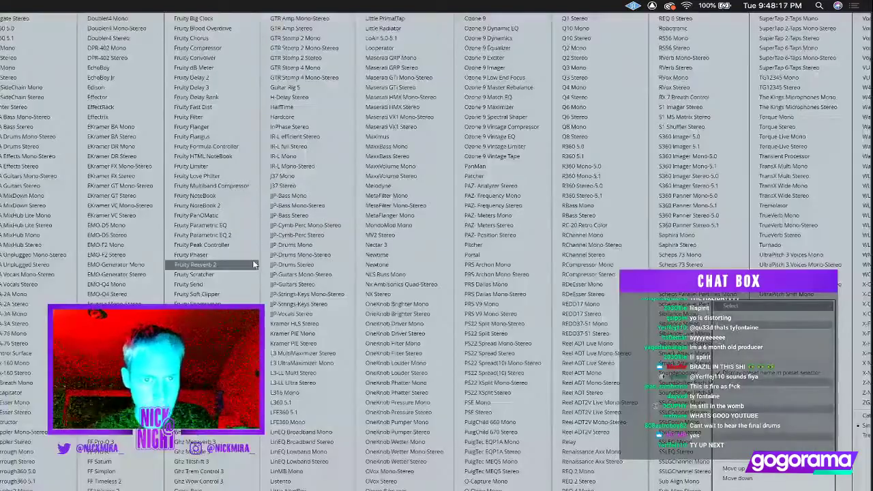
{"action": "left_click", "coordinate": [196, 265]}
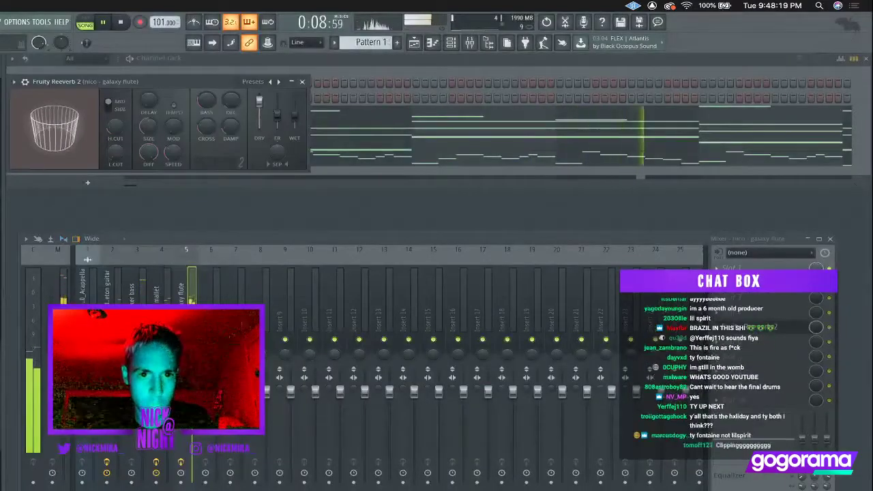
{"action": "left_click_drag", "start_coordinate": [259, 102], "coordinate": [294, 108]}
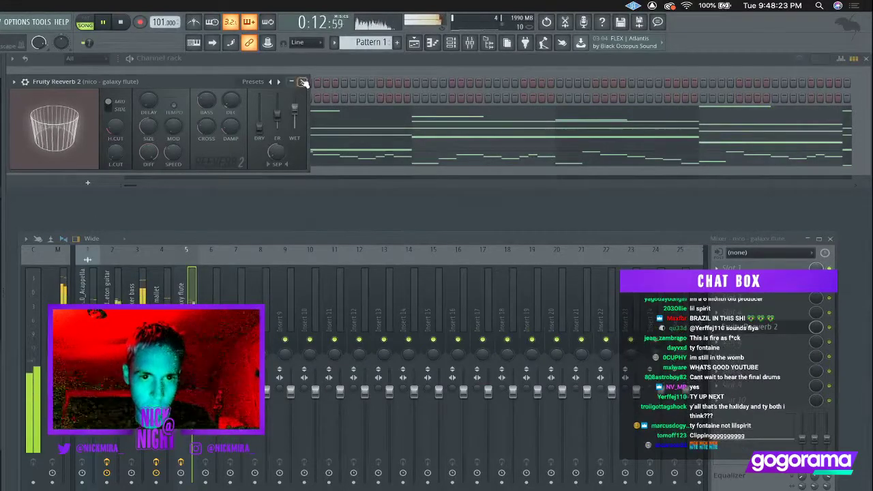
{"action": "left_click", "coordinate": [302, 82]}
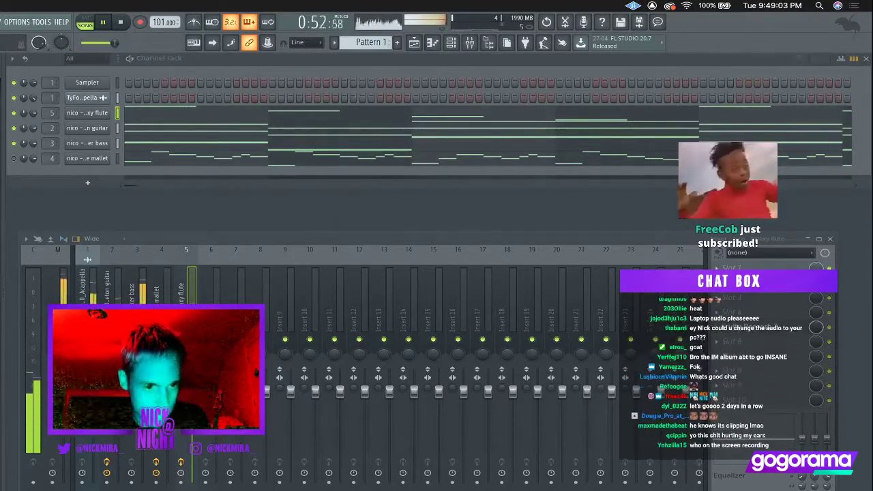
Add the [PBS] Official Trap Clp_2 sample as a channel and place claps on beats 2 and 4 of bars 1 to 4.
{"action": "left_click_drag", "start_coordinate": [1, 198], "coordinate": [98, 171]}
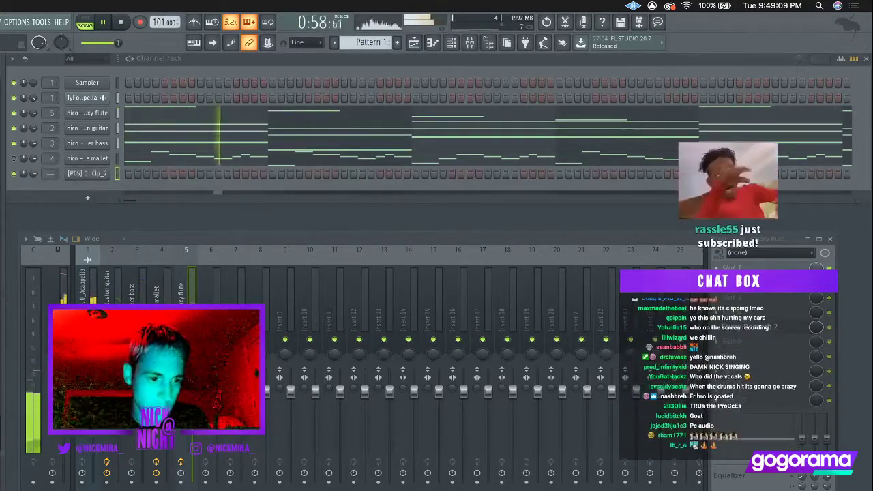
{"action": "left_click_drag", "start_coordinate": [1, 229], "coordinate": [98, 176]}
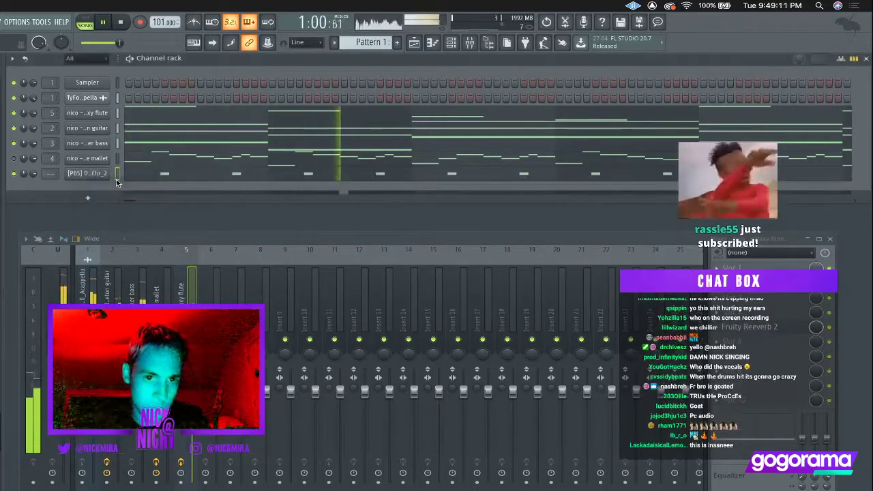
Listen to the arrangement in the playlist from bar 9 and from bar 19, and stop playback.
{"action": "key", "text": "F5"}
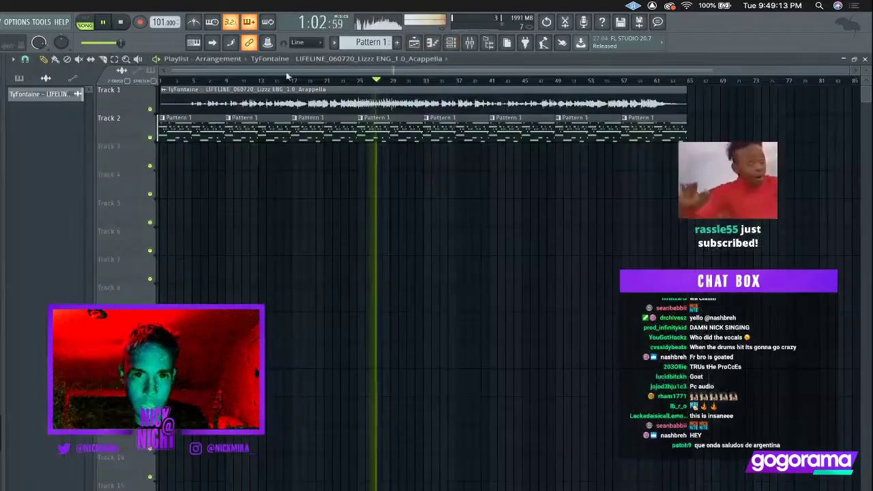
{"action": "left_click", "coordinate": [225, 79]}
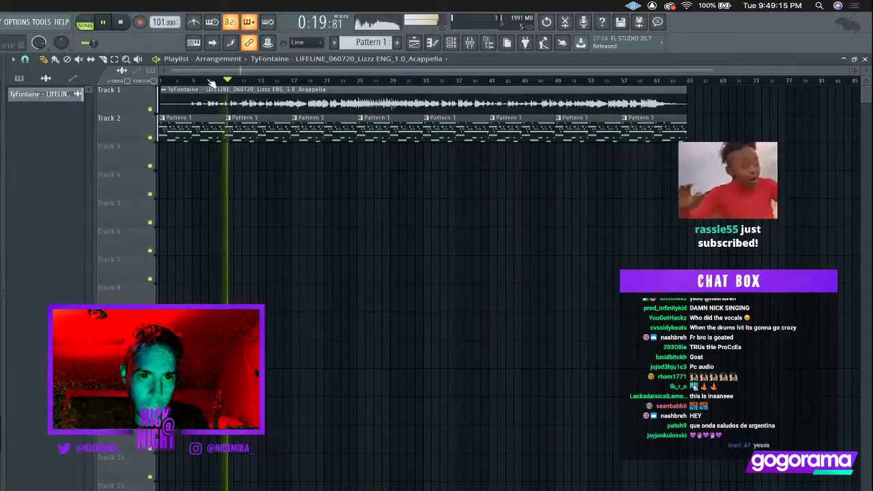
{"action": "scroll", "coordinate": [221, 81], "scroll_direction": "up", "scroll_amount": 4}
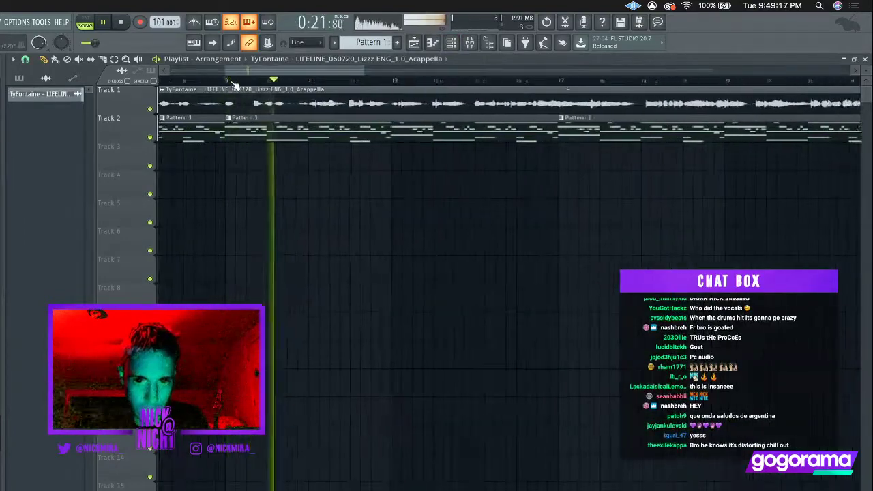
{"action": "left_click", "coordinate": [651, 80]}
{"action": "scroll", "coordinate": [655, 81], "scroll_direction": "down", "scroll_amount": 4}
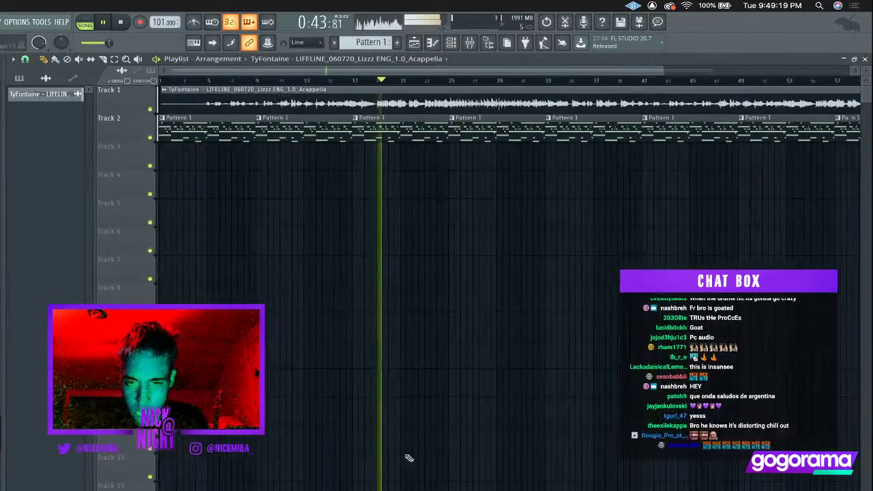
{"action": "key", "text": "space"}
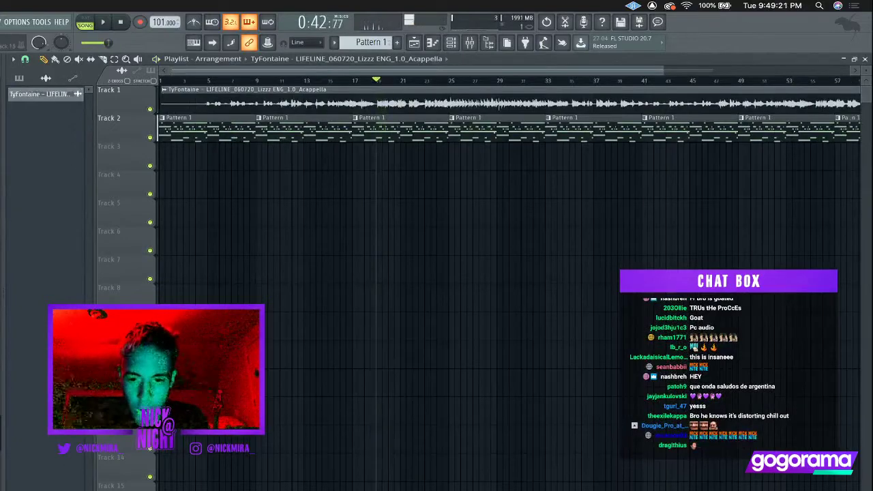
Switch to Streamlabs OBS, toggle the visibility of the White Bar source and return to FL Studio.
{"action": "key", "text": "super+Tab"}
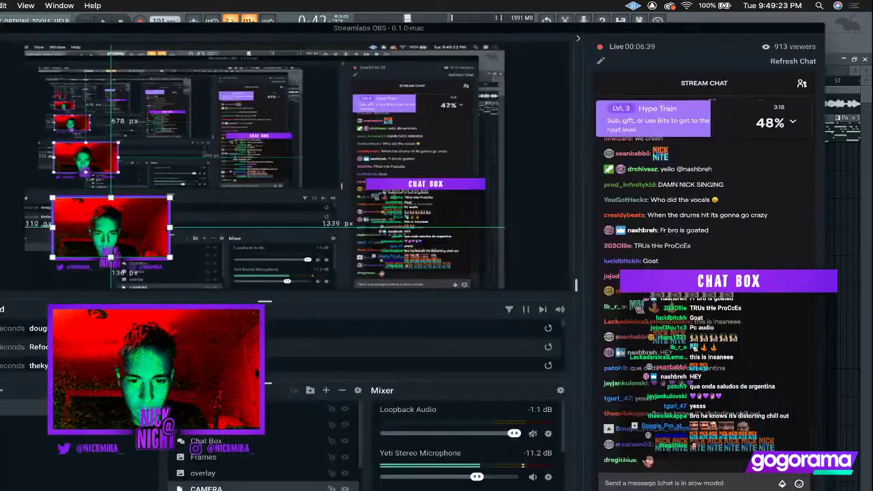
{"action": "scroll", "coordinate": [347, 478], "scroll_direction": "down", "scroll_amount": 3}
{"action": "left_click", "coordinate": [343, 469]}
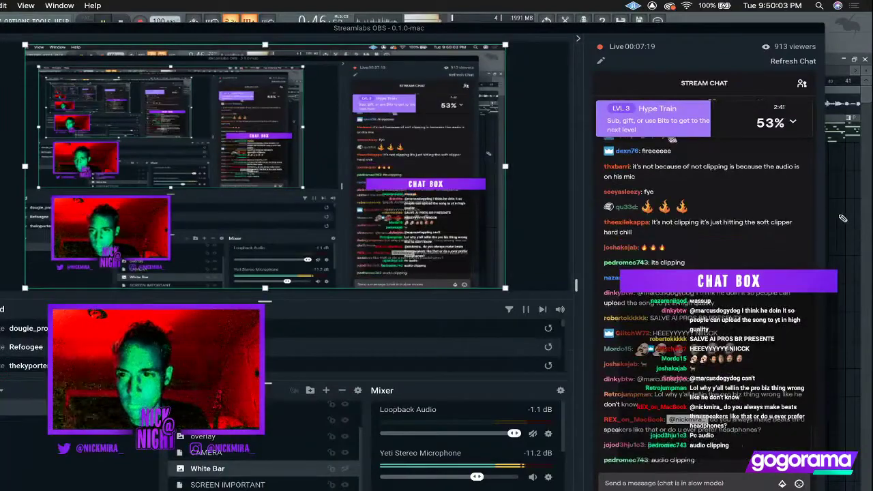
{"action": "left_click", "coordinate": [849, 193]}
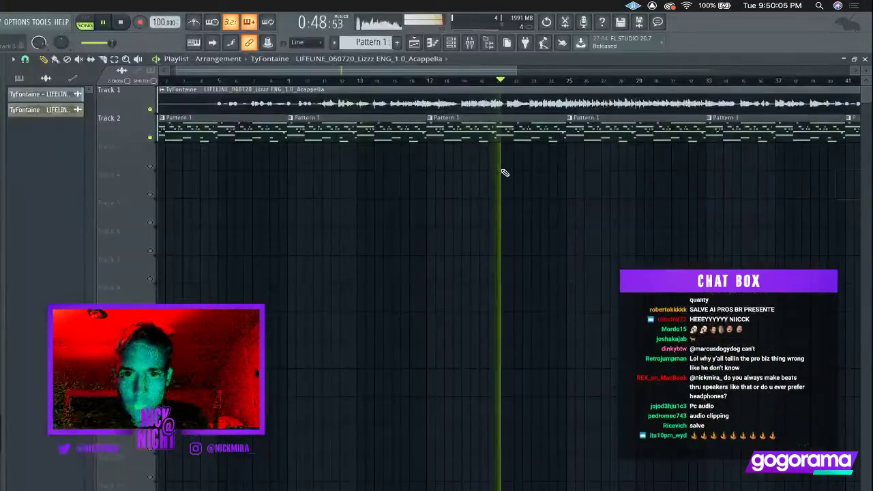
Show all channels in the channel rack and duplicate the clap notes of bars 1 to 4 into bars 5 to 8.
{"action": "left_click", "coordinate": [456, 47]}
{"action": "left_click", "coordinate": [85, 59]}
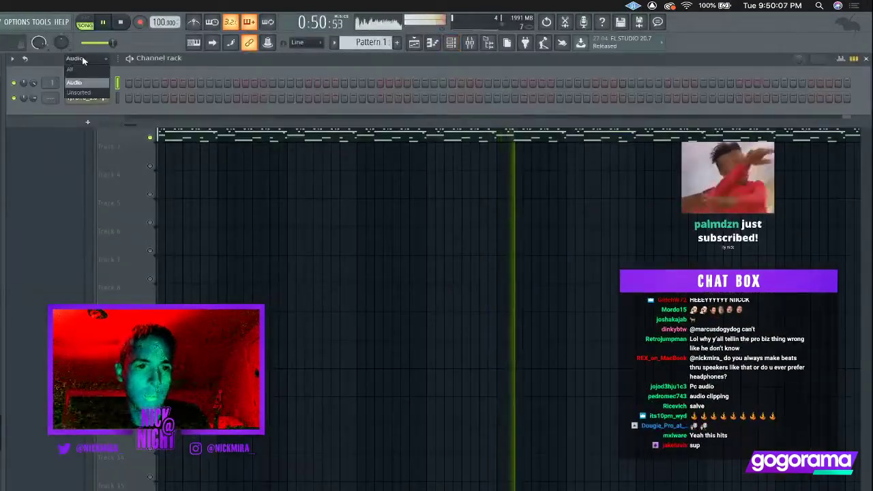
{"action": "left_click", "coordinate": [82, 71]}
{"action": "left_click", "coordinate": [120, 175]}
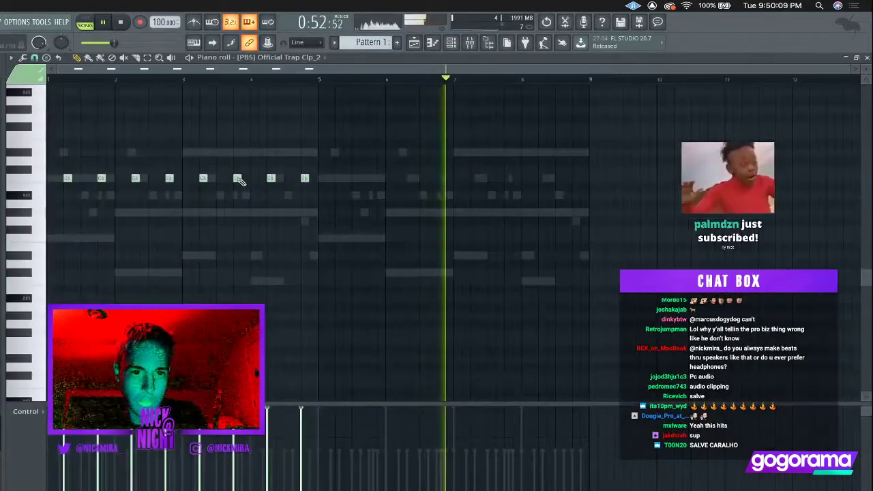
{"action": "left_click_drag", "start_coordinate": [349, 185], "coordinate": [571, 199]}
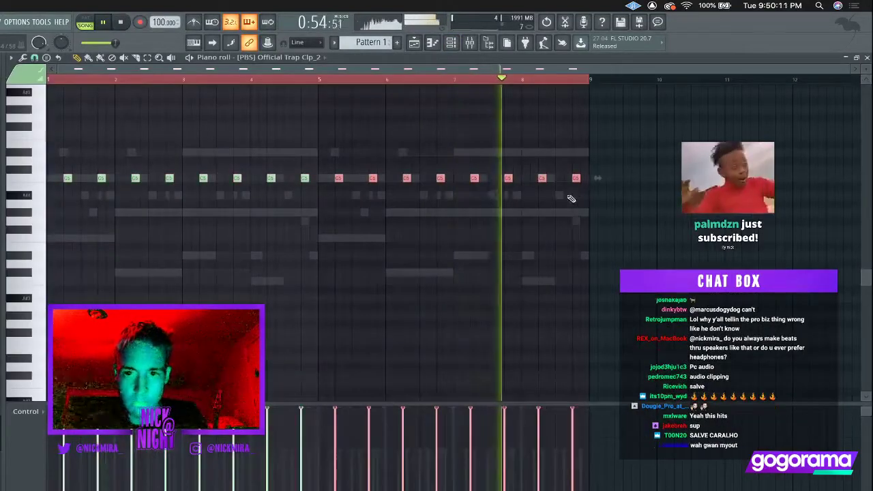
{"action": "key", "text": "super+d"}
{"action": "key", "text": "Escape"}
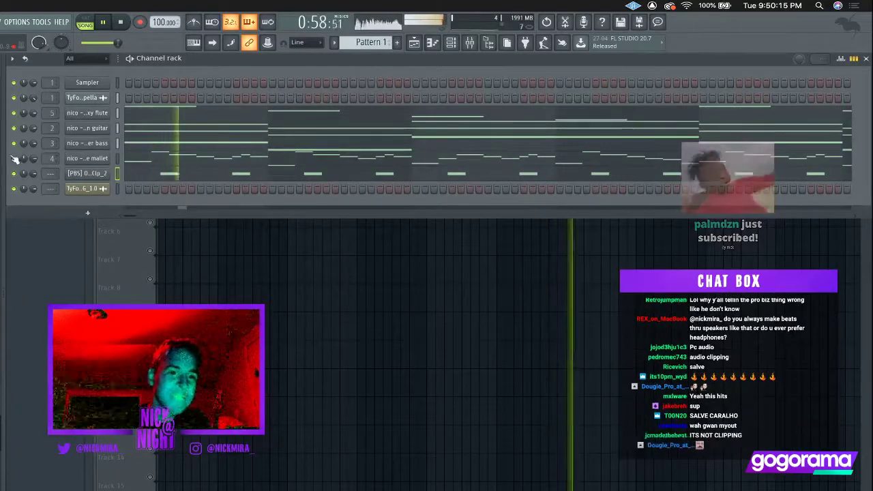
Cut all notes from the mallet channel and delete the two trial notes in bar 1 of its piano roll.
{"action": "left_click", "coordinate": [116, 159]}
{"action": "key", "text": "super+x"}
{"action": "left_click", "coordinate": [126, 158]}
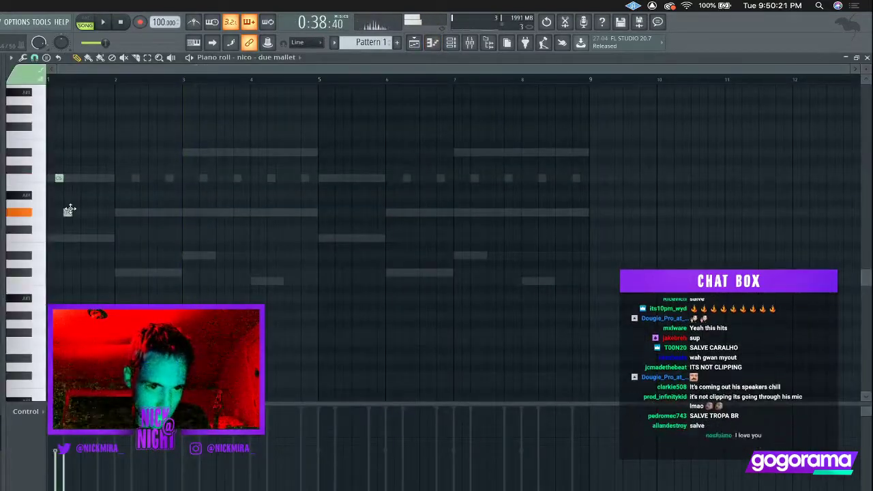
{"action": "right_click", "coordinate": [68, 213]}
{"action": "right_click", "coordinate": [59, 179]}
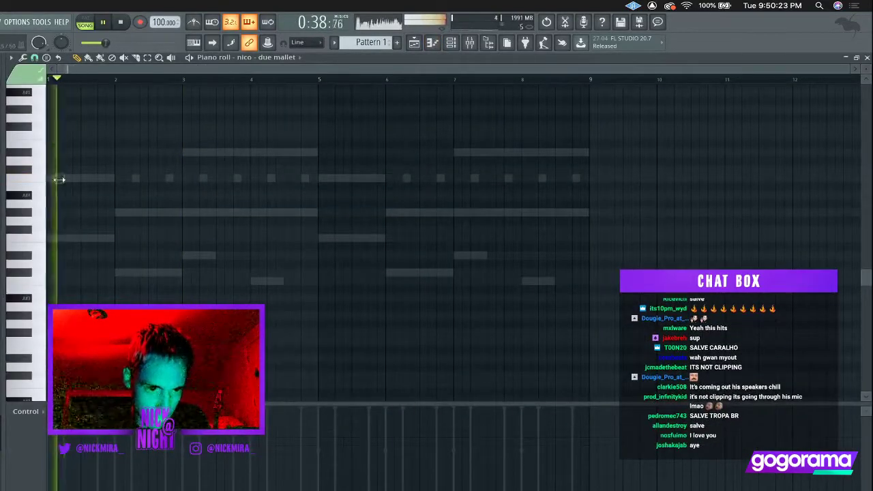
Place two G4 notes and a closing G#4 note in the second half of bar 1 of the mallet piano roll.
{"action": "left_click_drag", "start_coordinate": [84, 220], "coordinate": [101, 211]}
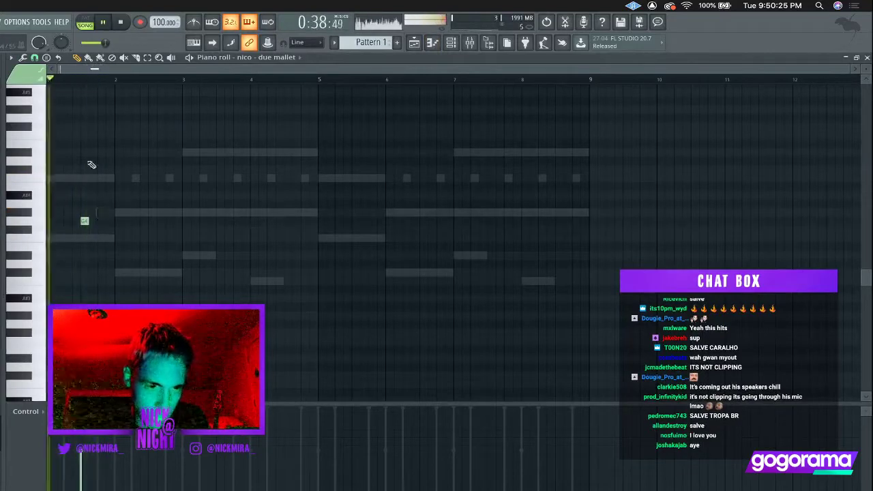
{"action": "scroll", "coordinate": [60, 86], "scroll_direction": "up", "scroll_amount": 2}
{"action": "key", "text": "space"}
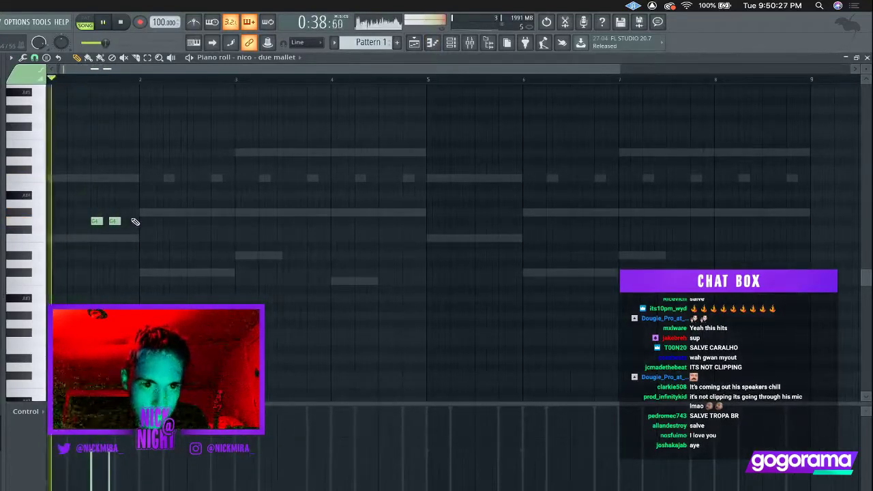
{"action": "left_click", "coordinate": [131, 212]}
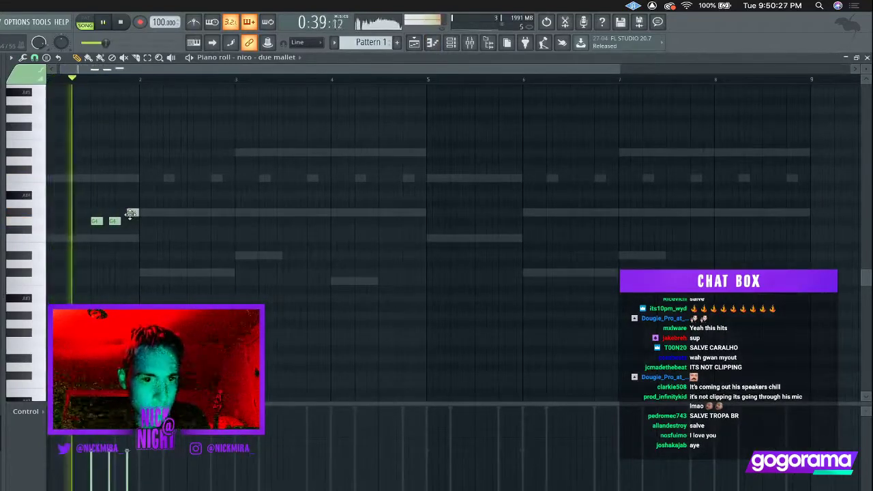
{"action": "left_click", "coordinate": [186, 220]}
{"action": "left_click", "coordinate": [204, 221]}
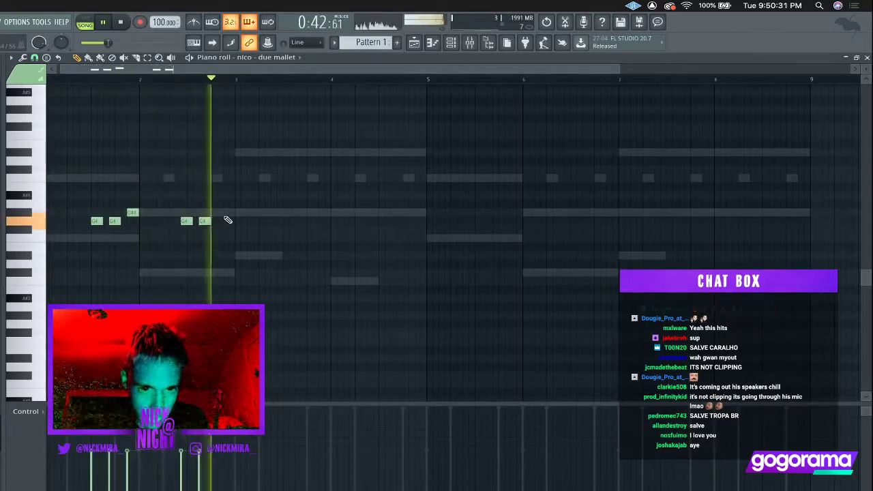
{"action": "right_click", "coordinate": [204, 221]}
{"action": "right_click", "coordinate": [187, 221]}
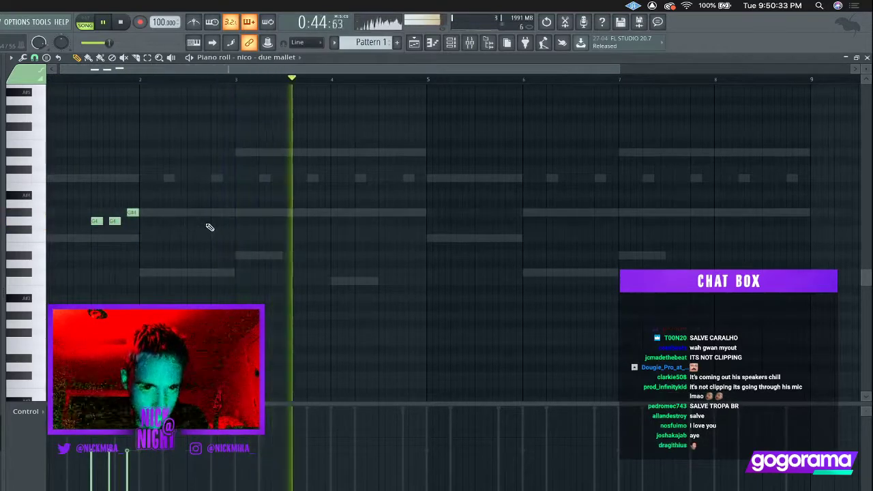
Place two G4 notes and a closing G#4 note in the second half of bar 2, matching bar 1's rhythm.
{"action": "left_click", "coordinate": [192, 220]}
{"action": "left_click", "coordinate": [209, 220]}
{"action": "left_click", "coordinate": [228, 212]}
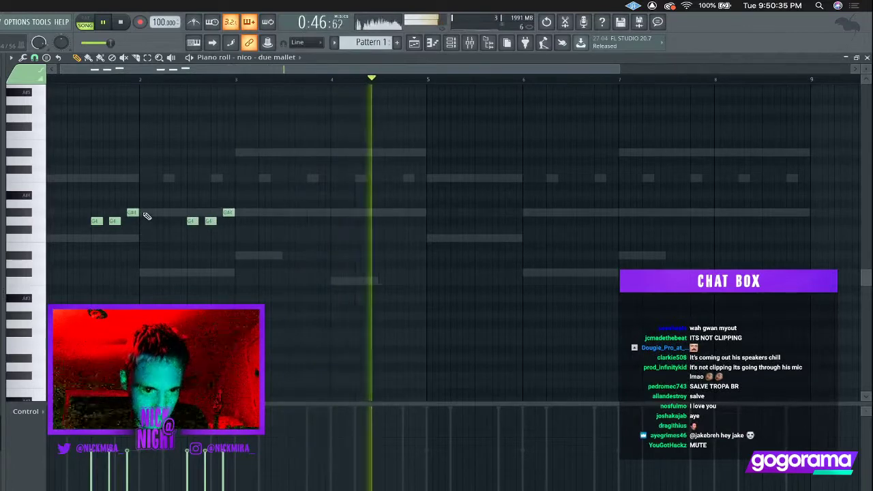
Replace the two G4 mallet notes in bar 1 with two C5 notes at the same positions.
{"action": "right_click", "coordinate": [114, 221]}
{"action": "right_click", "coordinate": [96, 221]}
{"action": "left_click", "coordinate": [94, 177]}
{"action": "left_click", "coordinate": [111, 178]}
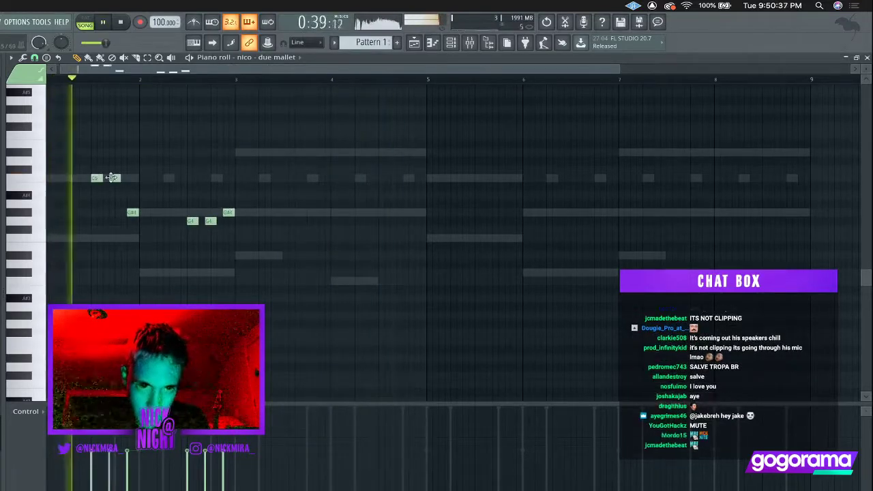
{"action": "right_click", "coordinate": [107, 178]}
{"action": "right_click", "coordinate": [107, 178]}
{"action": "right_click", "coordinate": [131, 212]}
{"action": "right_click", "coordinate": [132, 211]}
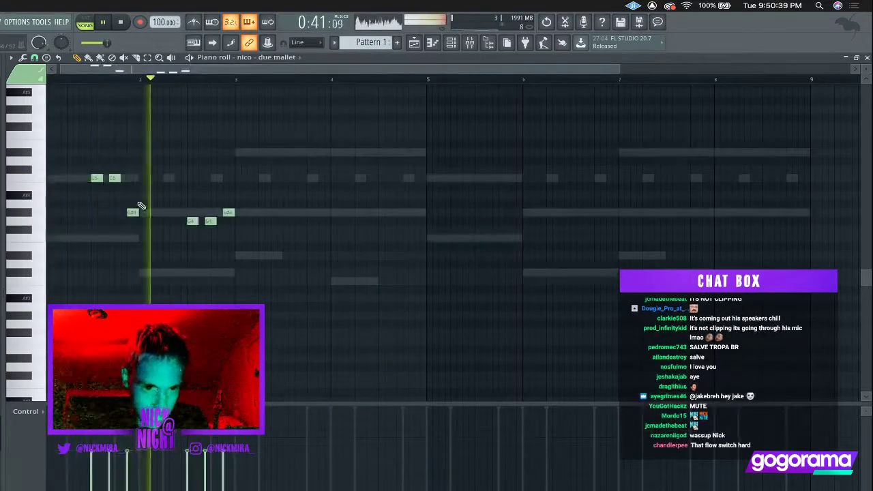
Duplicate the two-bar mallet phrase through bar 8 and close the piano roll.
{"action": "key", "text": "ctrl+a"}
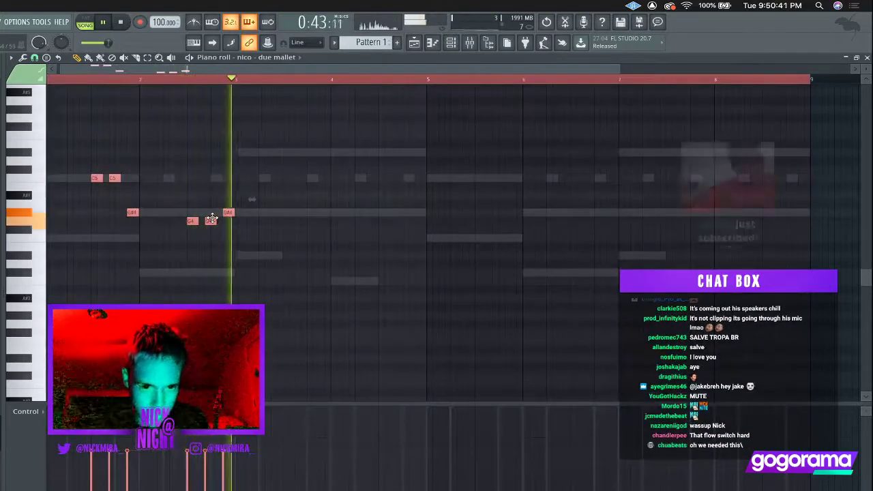
{"action": "mouse_move", "coordinate": [212, 218]}
{"action": "left_mouse_down"}
{"action": "mouse_move", "coordinate": [387, 237]}
{"action": "mouse_move", "coordinate": [783, 248]}
{"action": "left_mouse_up"}
{"action": "key", "text": "ctrl+a"}
{"action": "key", "text": "ctrl+d"}
{"action": "key", "text": "Escape"}
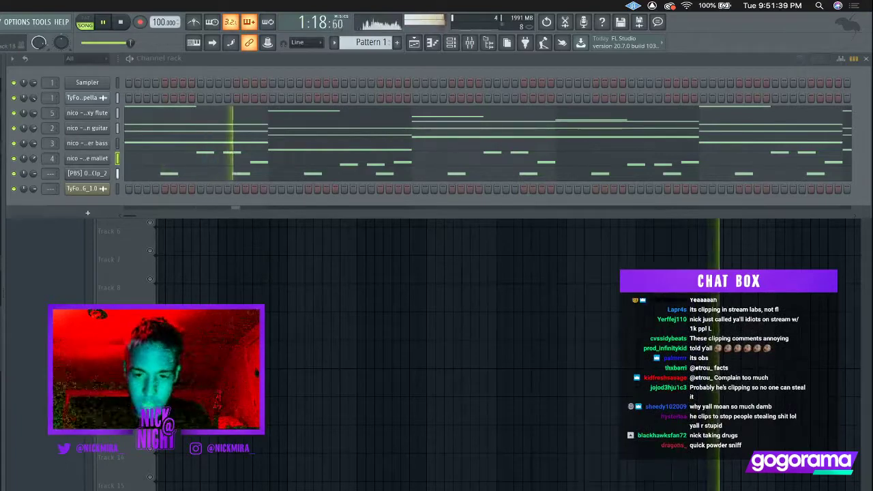
Switch to Streamlabs OBS and set the Yeti Stereo Microphone level to -3.6 dB.
{"action": "key", "text": "super+Tab"}
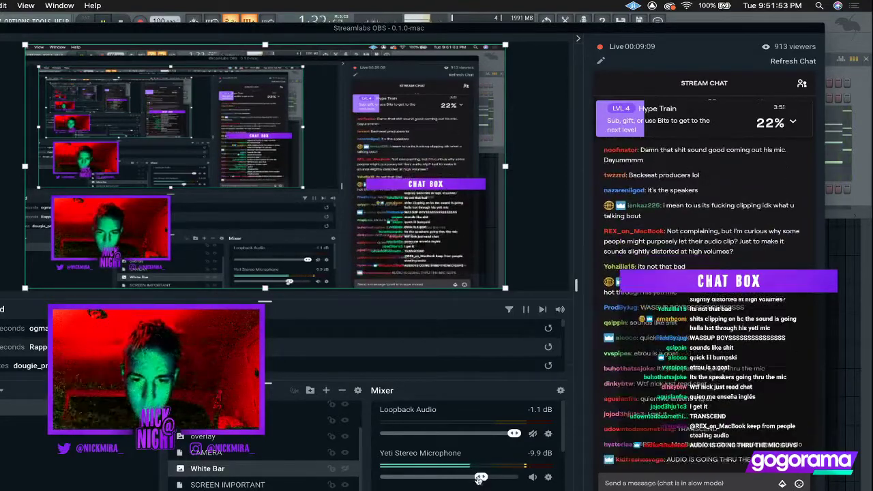
{"action": "left_click_drag", "start_coordinate": [484, 477], "coordinate": [505, 483]}
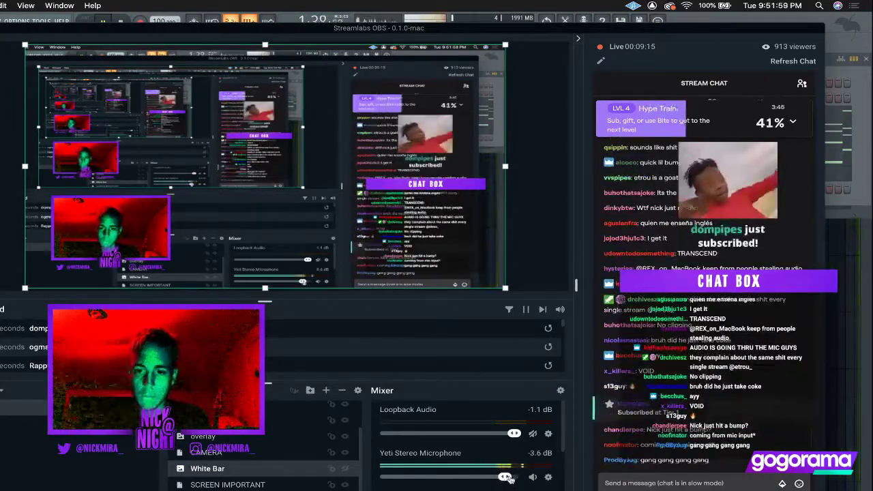
Post "just turned my mic input down" and "is it any better" in the stream chat, and return to FL Studio.
{"action": "left_click", "coordinate": [718, 484]}
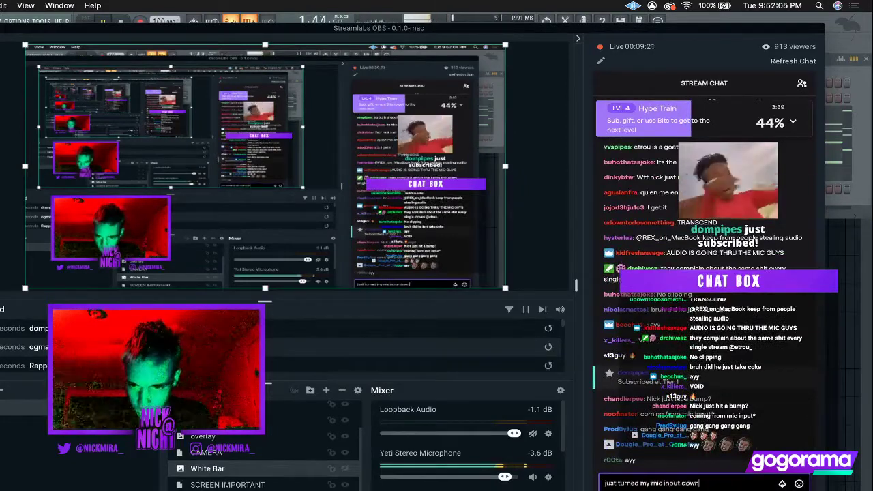
{"action": "key", "text": "Return"}
{"action": "type", "text": "is it any"}
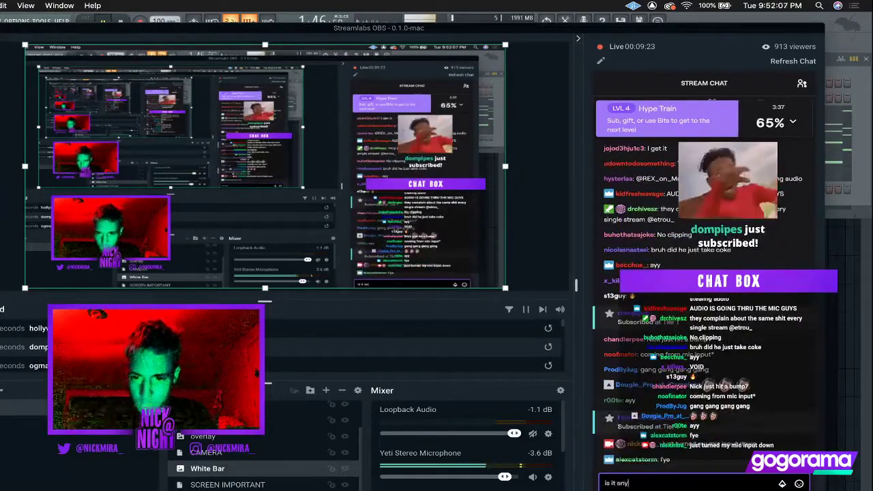
{"action": "type", "text": " better"}
{"action": "key", "text": "Return"}
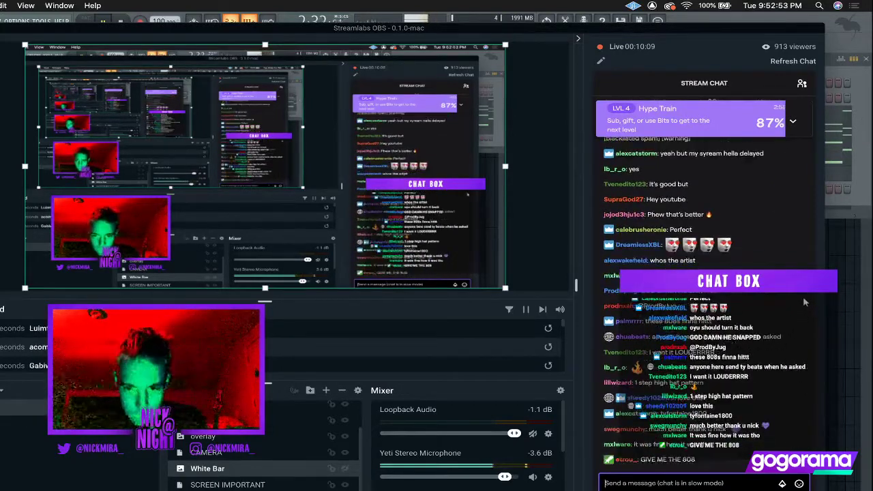
{"action": "left_click", "coordinate": [844, 252]}
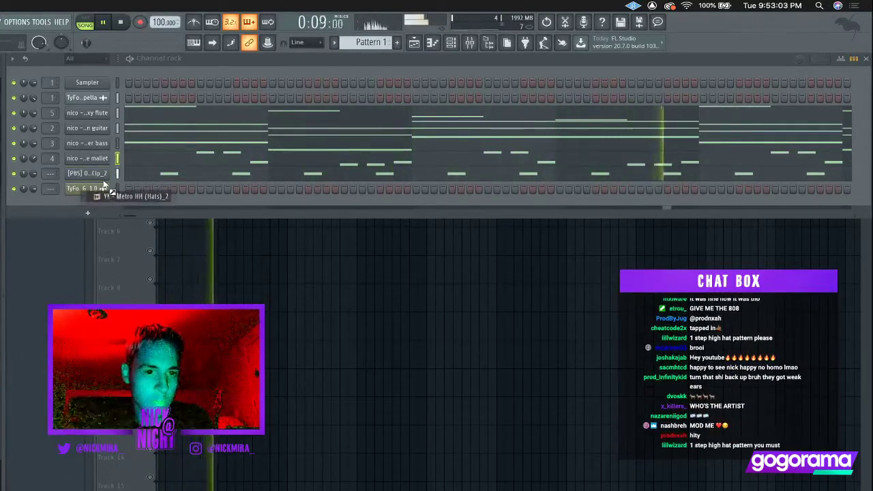
Add the YK - Metro HH (Hats)_2 sample as a channel below the clap and activate its steps 1, 4 and 7.
{"action": "left_click_drag", "start_coordinate": [103, 187], "coordinate": [108, 189]}
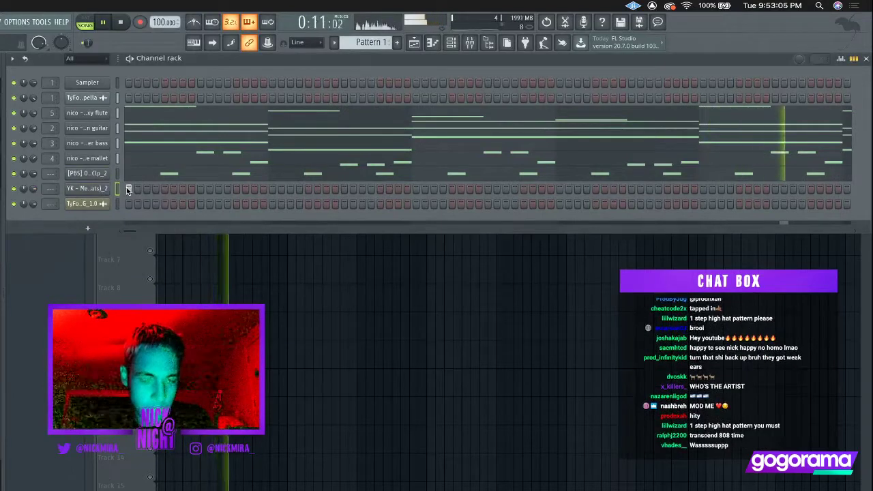
{"action": "left_click", "coordinate": [156, 189]}
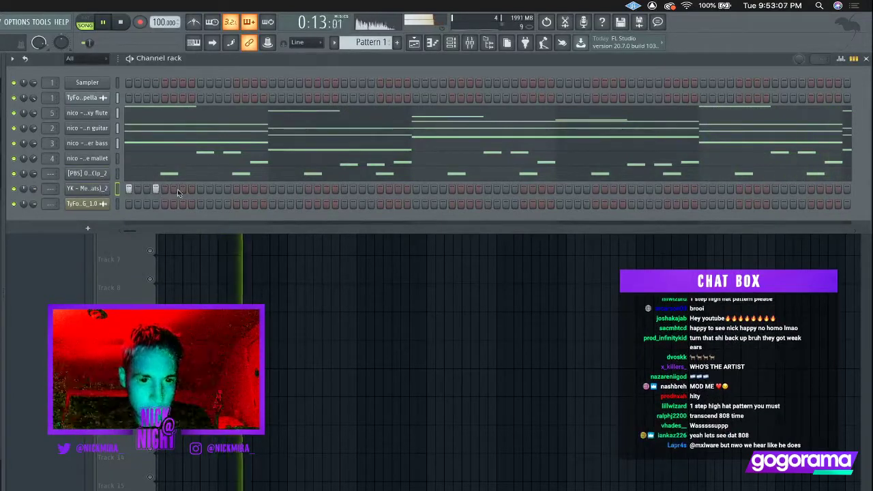
{"action": "left_click", "coordinate": [182, 189]}
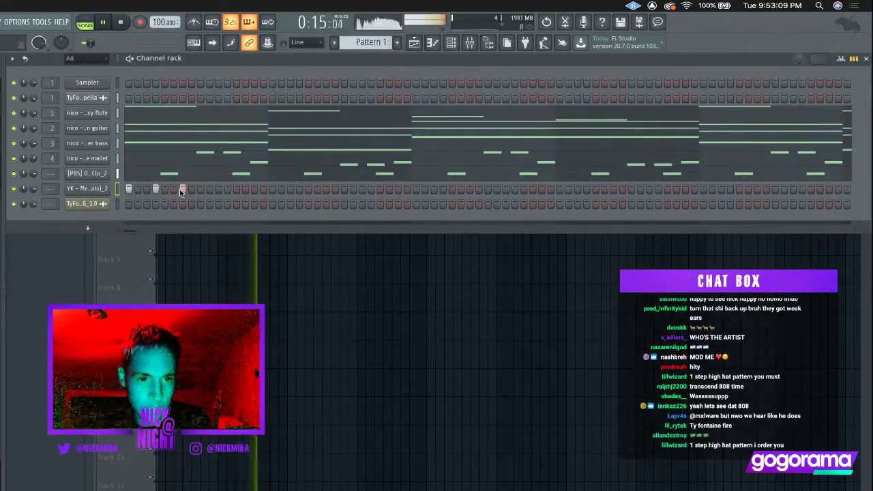
Mute the bass channel and re-enter the hi-hat notes on steps 4 and 7 of bar 1 in the piano roll.
{"action": "left_click", "coordinate": [13, 143]}
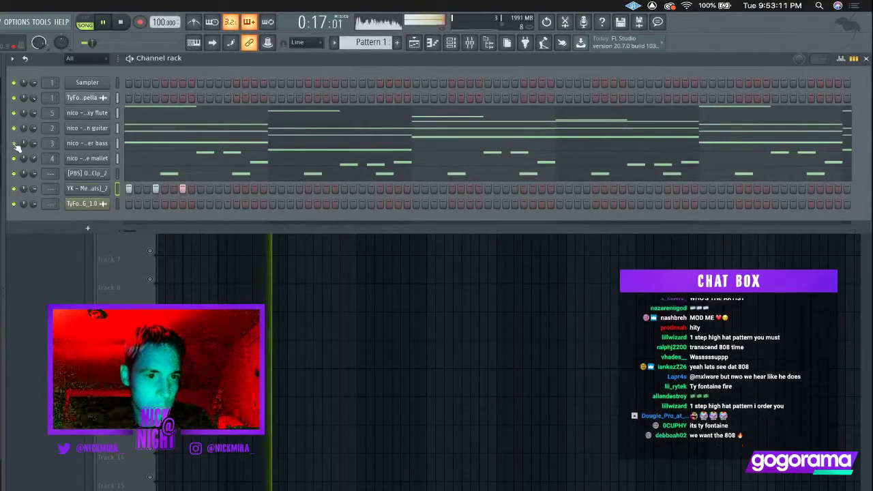
{"action": "right_click", "coordinate": [109, 195]}
{"action": "left_click", "coordinate": [121, 200]}
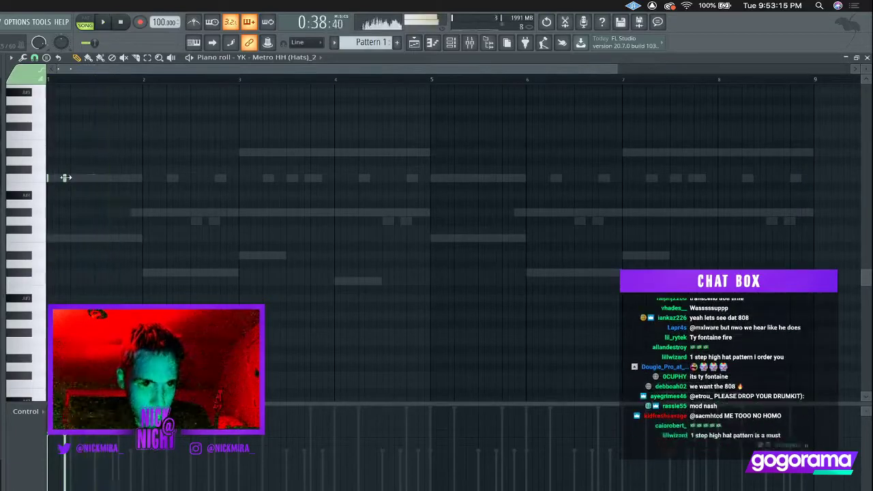
{"action": "right_click", "coordinate": [65, 178]}
{"action": "key", "text": "Escape"}
{"action": "right_click", "coordinate": [107, 187]}
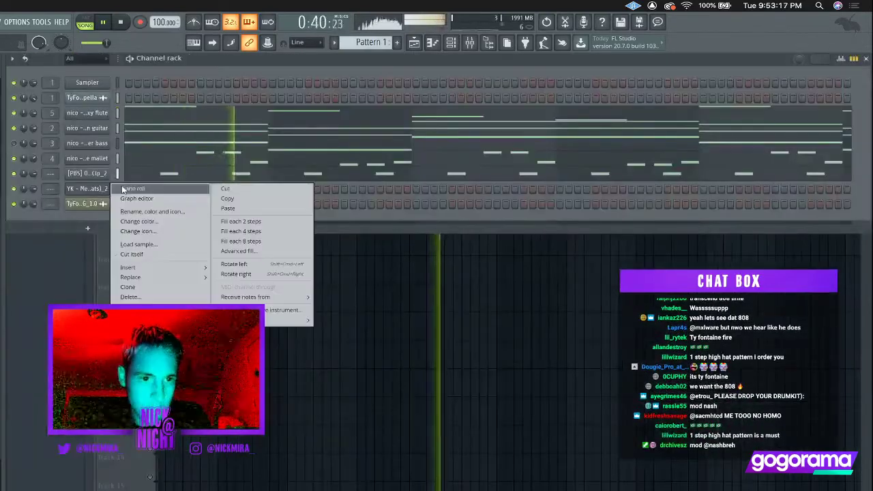
{"action": "left_click", "coordinate": [123, 190]}
{"action": "key", "text": "space"}
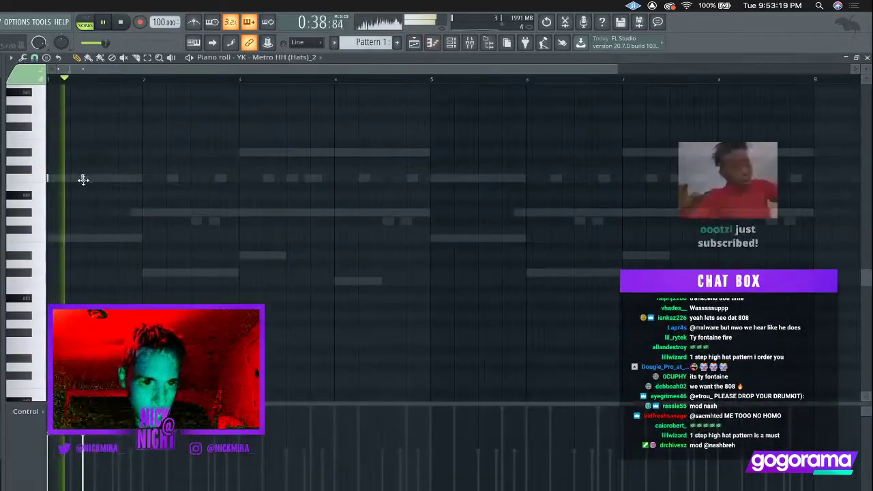
{"action": "left_click", "coordinate": [84, 178]}
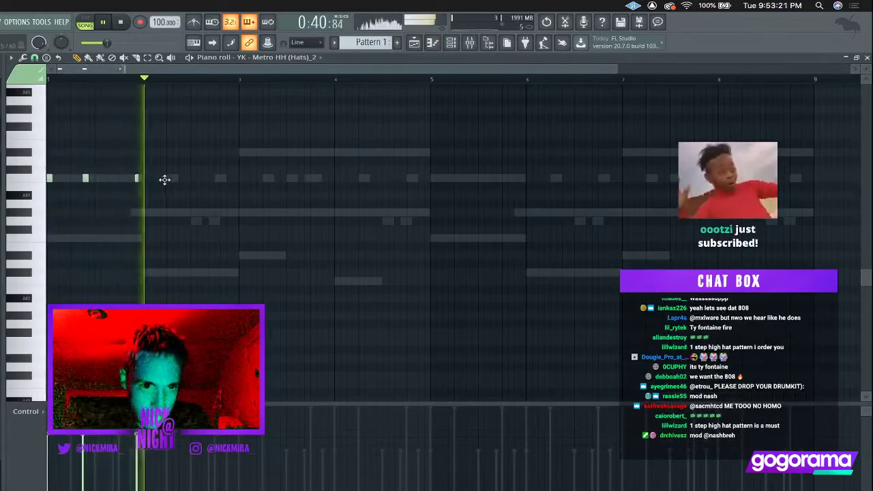
{"action": "left_click", "coordinate": [64, 178]}
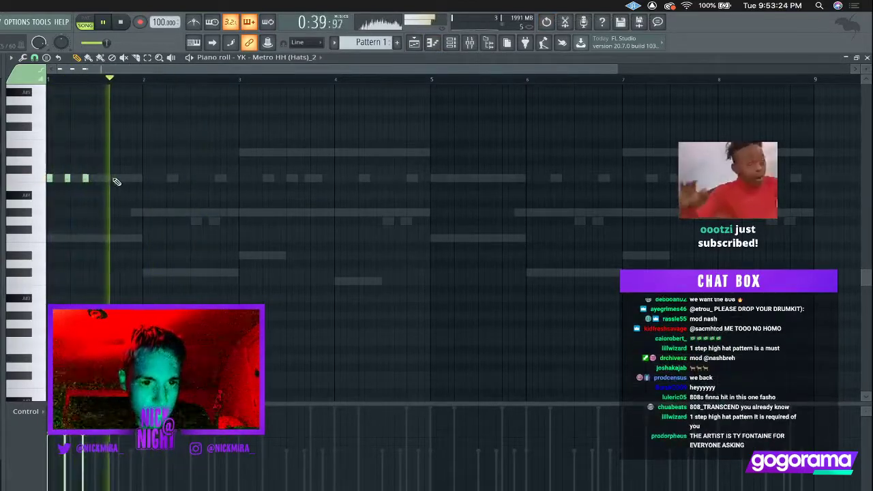
Extend the hi-hat pattern with four notes in bar 2 and one more note on step 11 of bar 1.
{"action": "left_click", "coordinate": [163, 178]}
{"action": "left_click", "coordinate": [182, 179]}
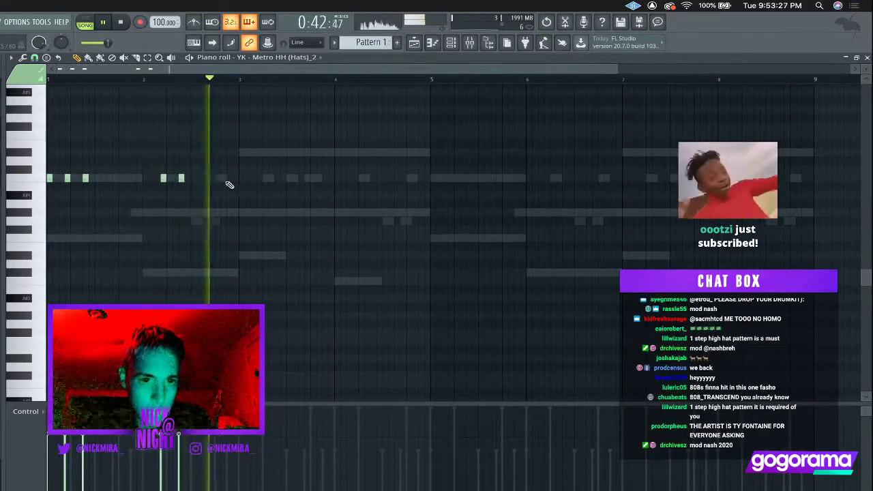
{"action": "left_click", "coordinate": [220, 179]}
{"action": "left_click", "coordinate": [110, 179]}
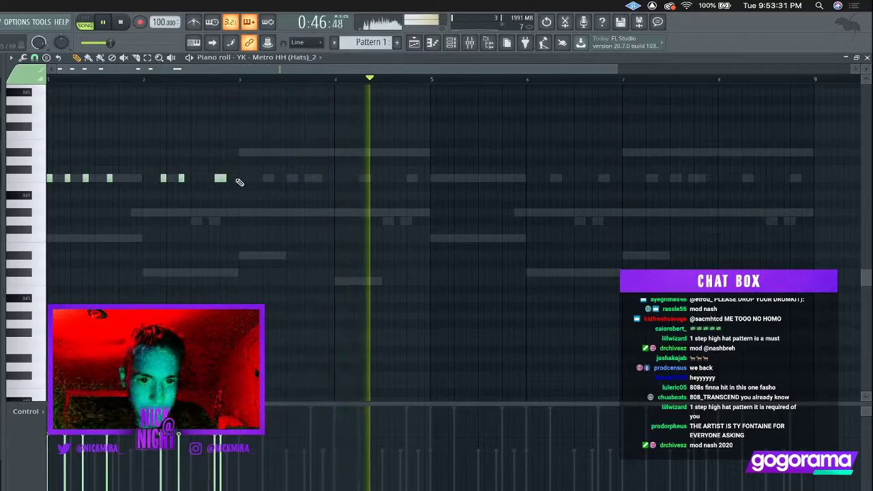
Duplicate the two-bar hi-hat pattern through bar 8, keeping the notes short.
{"action": "left_click", "coordinate": [240, 178]}
{"action": "key", "text": "super+l"}
{"action": "right_click", "coordinate": [240, 179]}
{"action": "key", "text": "super+b"}
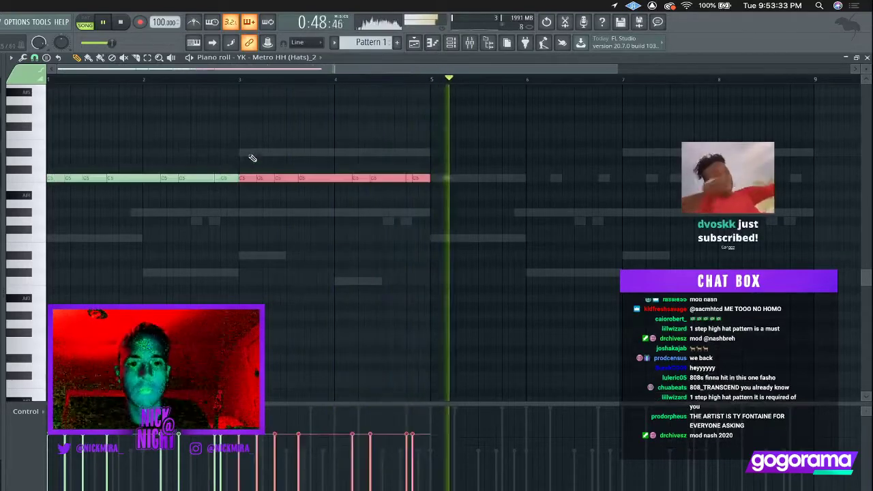
{"action": "key", "text": "super+d"}
{"action": "key", "text": "super+b"}
{"action": "key", "text": "super+d"}
{"action": "key", "text": "shift+d"}
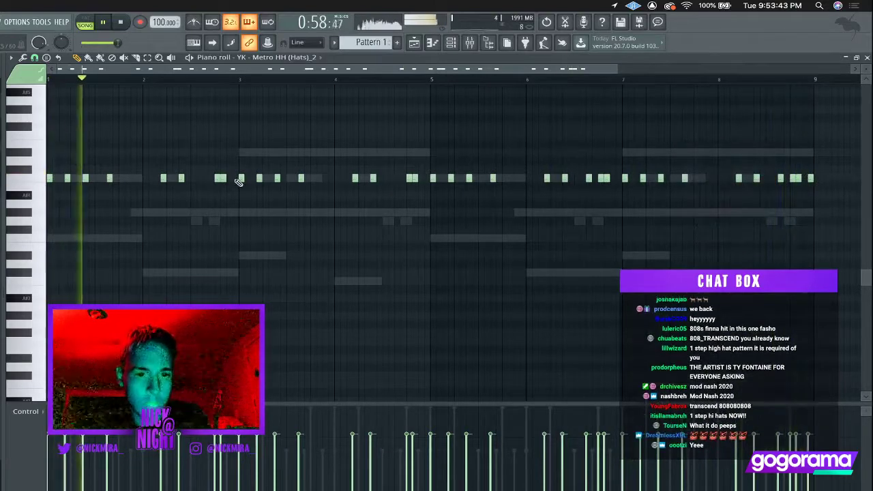
Add an extra hi-hat note in bar 2 and a four-note run from bar 3 into bar 4, and close the piano roll.
{"action": "left_click", "coordinate": [206, 178]}
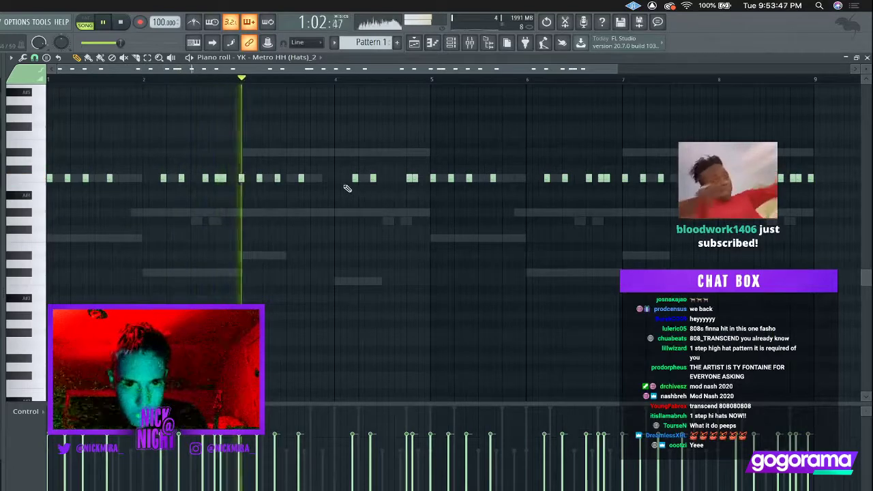
{"action": "left_click_drag", "start_coordinate": [323, 178], "coordinate": [343, 177]}
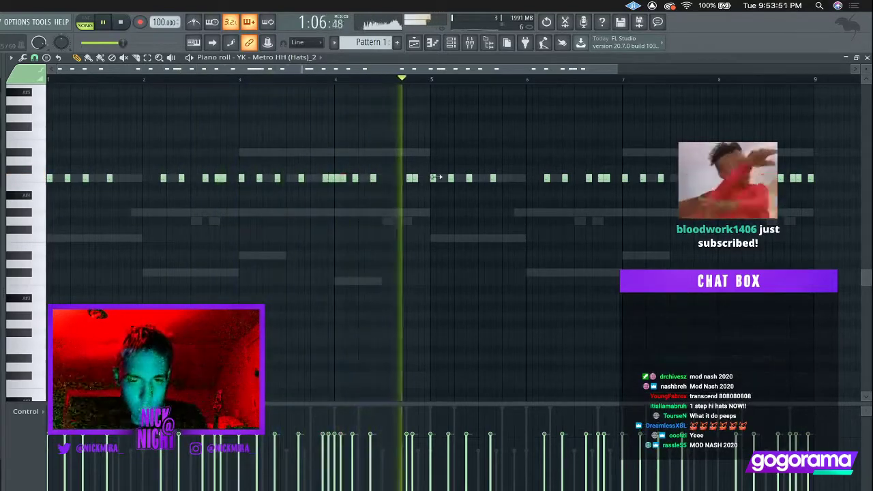
{"action": "key", "text": "Escape"}
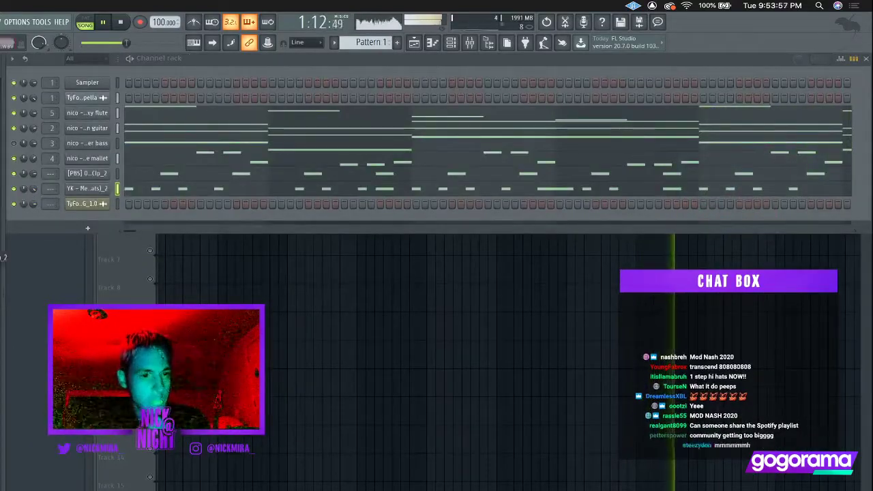
Add the Deezy Beatz DJ Plugg808_6 - Loop_2 sample as a channel below the bass and check its piano roll.
{"action": "left_click_drag", "start_coordinate": [79, 189], "coordinate": [79, 158]}
{"action": "right_click", "coordinate": [100, 159]}
{"action": "left_click", "coordinate": [125, 158]}
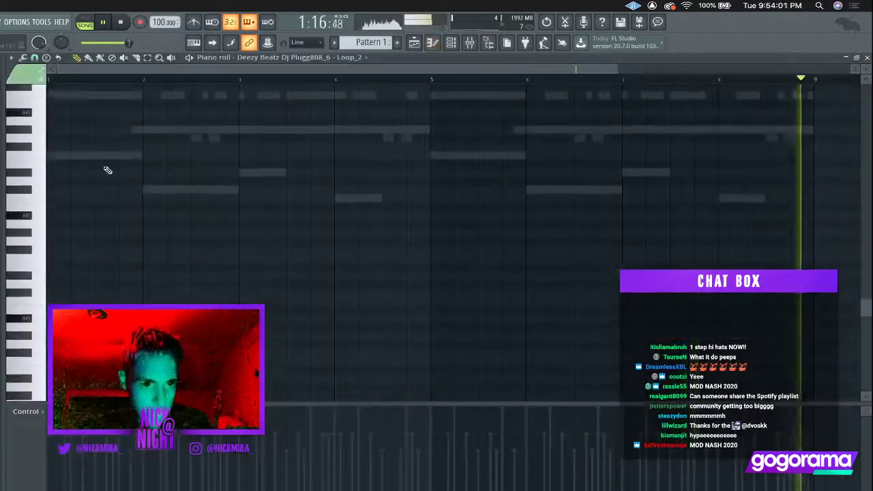
{"action": "key", "text": "Escape"}
Copy the bass channel's notes into the new 808 channel and mute the 808 channel.
{"action": "left_click", "coordinate": [117, 144]}
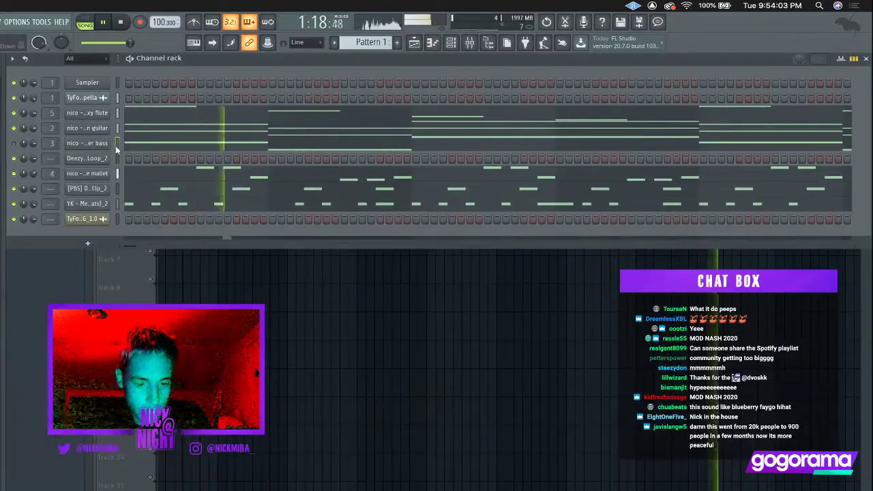
{"action": "left_click", "coordinate": [14, 158]}
{"action": "left_click", "coordinate": [117, 159]}
{"action": "key", "text": "ctrl+v"}
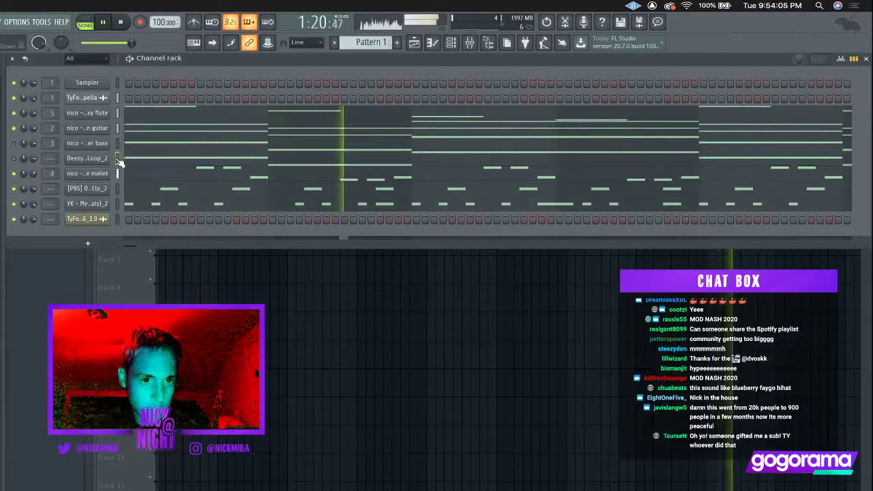
Transpose the 808 notes up an octave, split bar 1's F5 into three hits, and start bar 2's C#5 later, split in two.
{"action": "left_click", "coordinate": [156, 159]}
{"action": "key", "text": "ctrl+Up"}
{"action": "scroll", "coordinate": [163, 163], "scroll_direction": "up", "scroll_amount": 6}
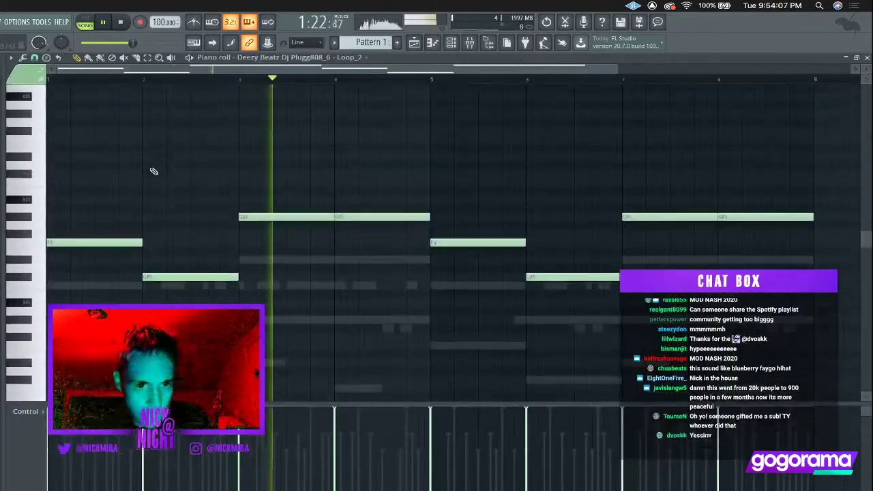
{"action": "scroll", "coordinate": [53, 83], "scroll_direction": "up", "scroll_amount": 3}
{"action": "scroll", "coordinate": [55, 84], "scroll_direction": "up", "scroll_amount": 1}
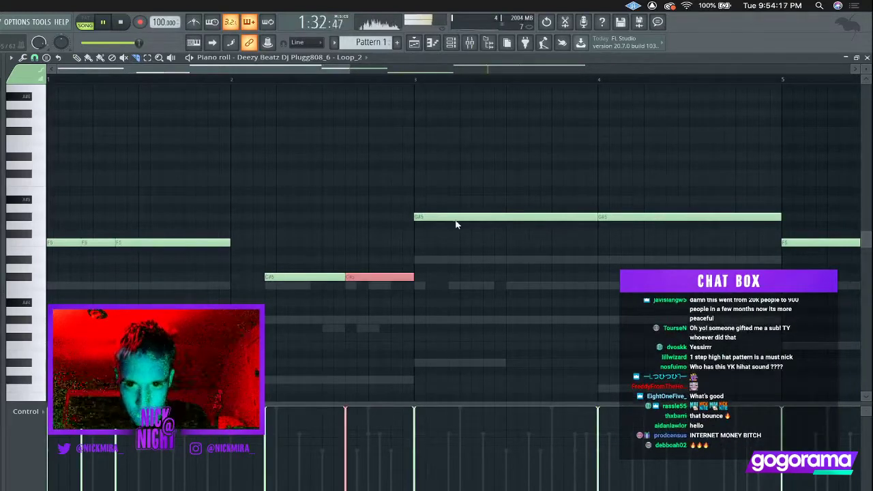
{"action": "key", "text": "F6"}
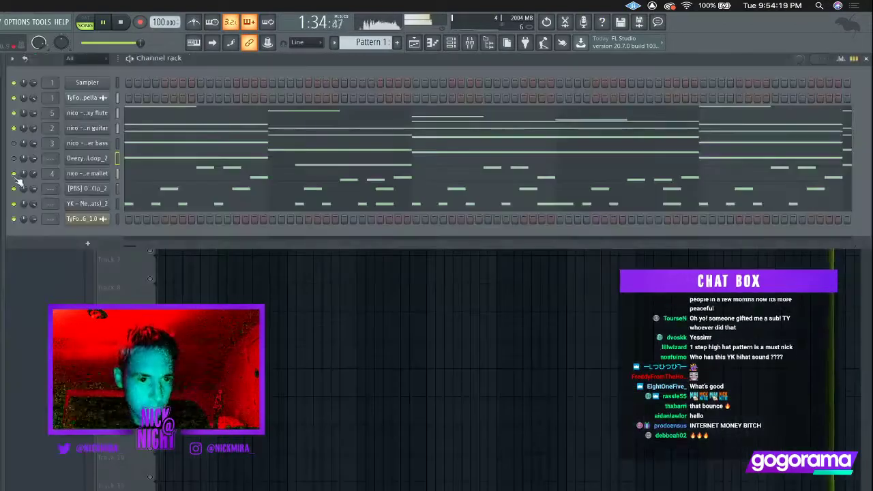
Split the 808's G#5 notes in bars 3 and 4 into three hits each, delaying bar 4's start, and repeat the four-bar pattern in bars 5–8.
{"action": "left_click", "coordinate": [156, 161]}
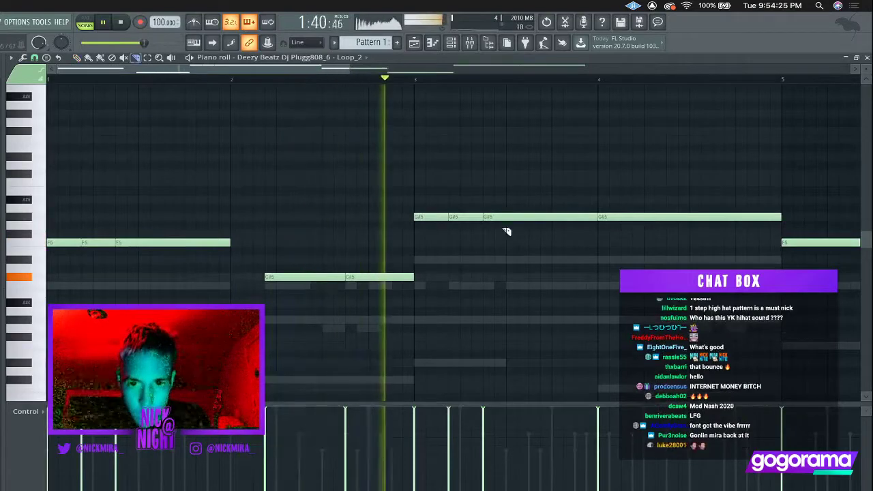
{"action": "right_click", "coordinate": [633, 218]}
{"action": "left_click", "coordinate": [713, 220]}
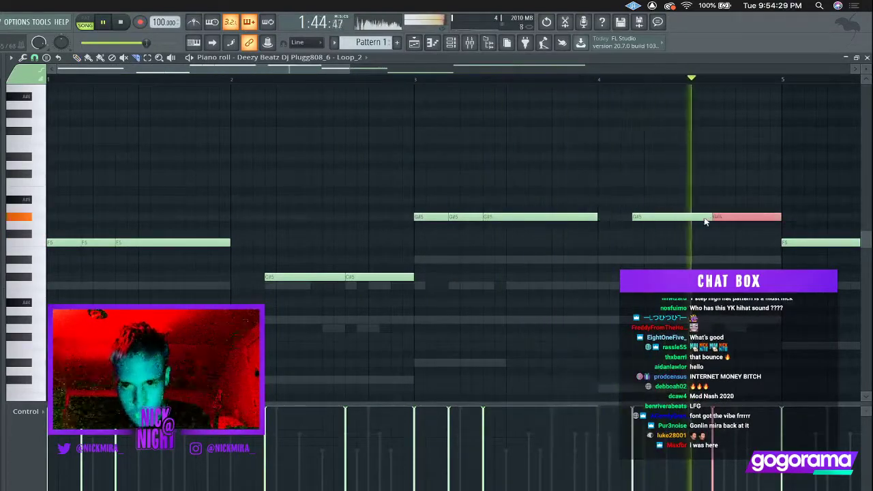
{"action": "left_click", "coordinate": [669, 218]}
{"action": "scroll", "coordinate": [687, 81], "scroll_direction": "down", "scroll_amount": 5}
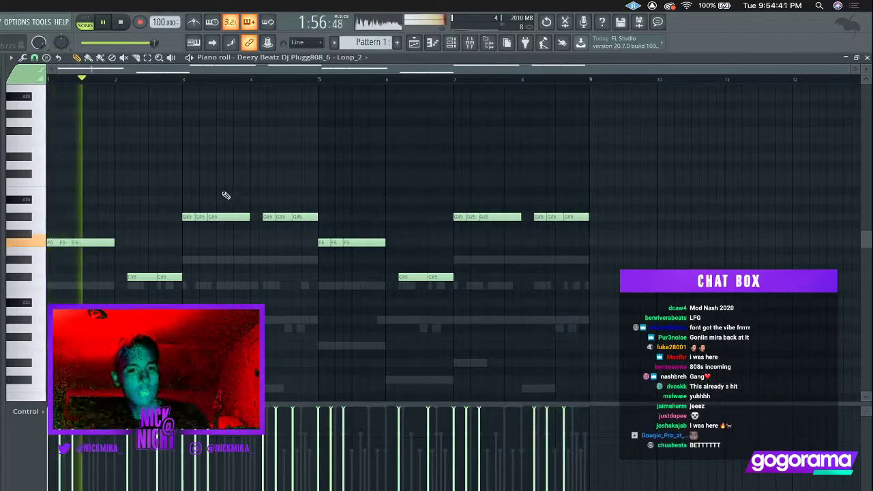
{"action": "key", "text": "F6"}
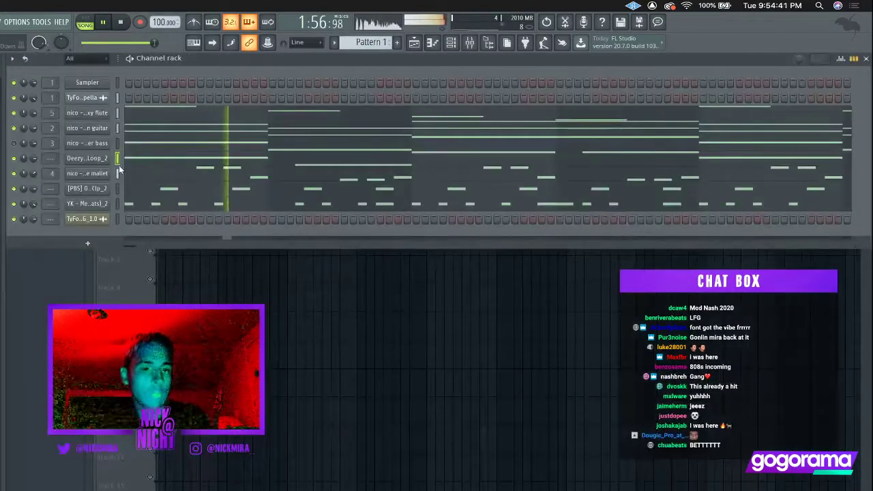
Add two short notes on a lower pitch at the start of the YK - Metro HH channel and repeat the pair to mid-bar 1.
{"action": "left_click", "coordinate": [122, 204]}
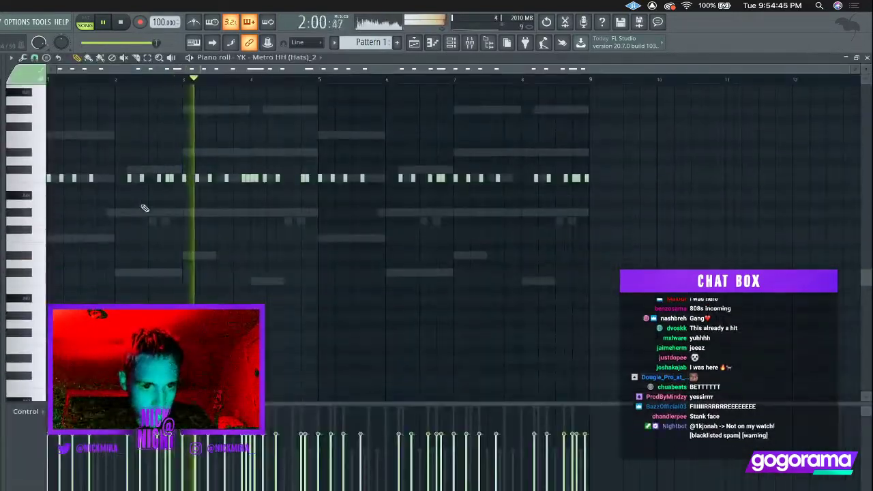
{"action": "left_click", "coordinate": [49, 238]}
{"action": "left_click_drag", "start_coordinate": [69, 234], "coordinate": [31, 239]}
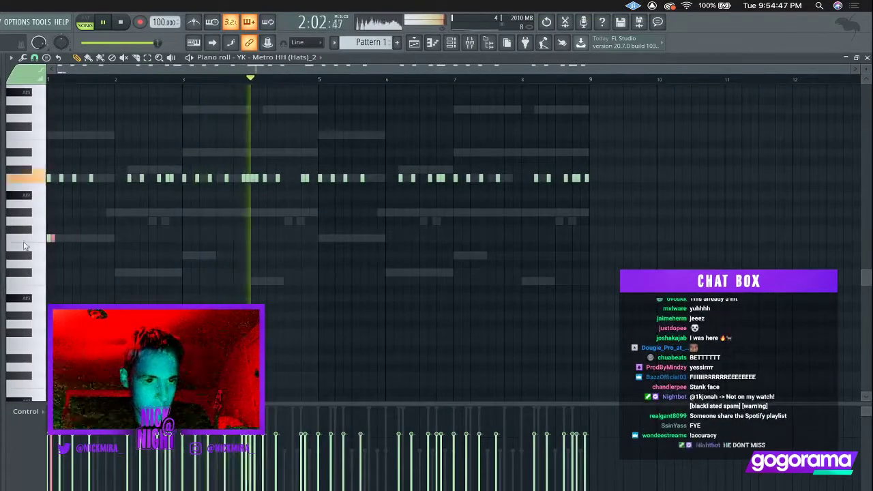
{"action": "key", "text": "super+b"}
{"action": "key", "text": "super+b"}
{"action": "key", "text": "super+b"}
{"action": "key", "text": "super+b"}
{"action": "key", "text": "super+b"}
{"action": "key", "text": "super+b"}
{"action": "key", "text": "super+b"}
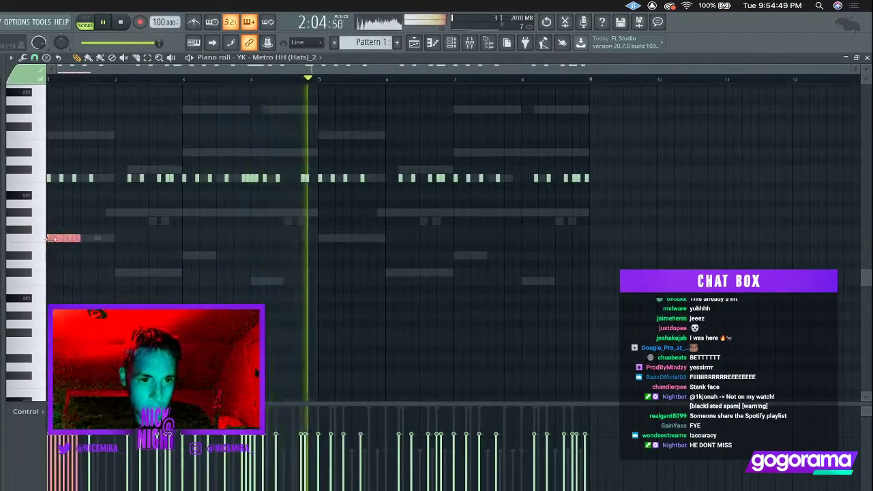
Lower the velocity of the second low hi-hat note and delete the repeats after the first pair.
{"action": "key", "text": "super+d"}
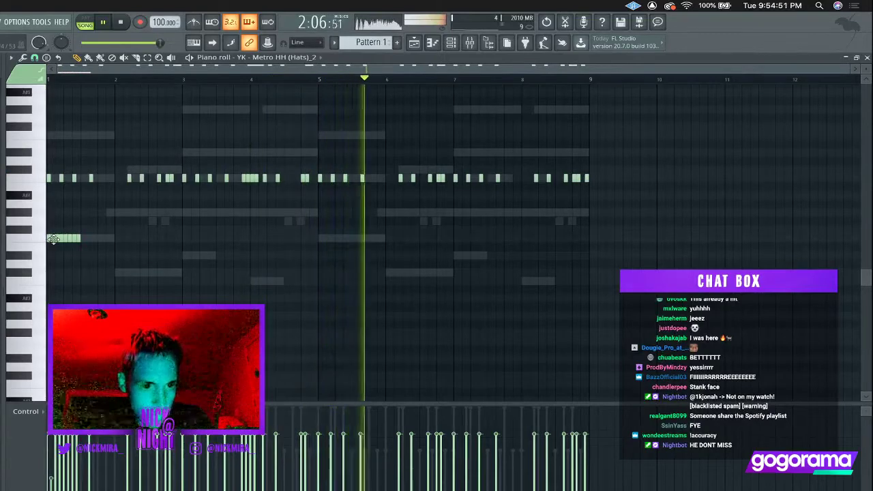
{"action": "scroll", "coordinate": [53, 239], "scroll_direction": "up", "scroll_amount": 2}
{"action": "right_click", "coordinate": [58, 238]}
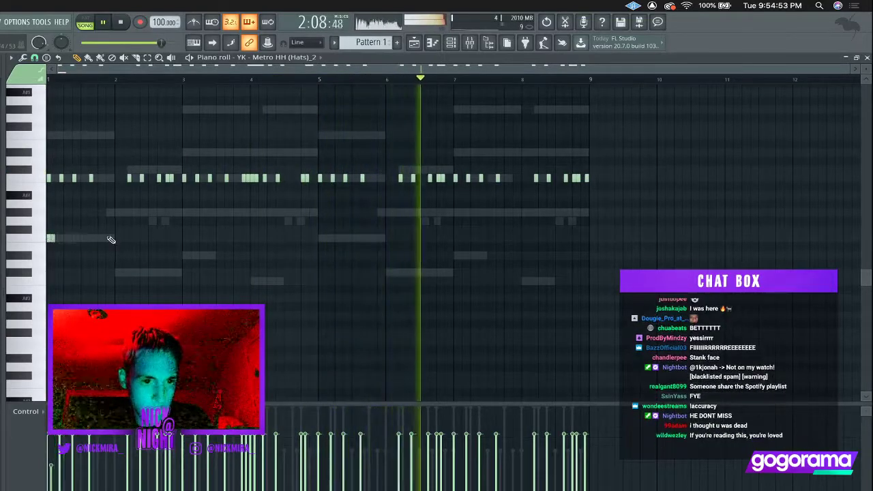
Repeat the alternating-velocity hi-hat pair continuously through the end of bar 8.
{"action": "left_click_drag", "start_coordinate": [109, 240], "coordinate": [45, 247]}
{"action": "key", "text": "super+b"}
{"action": "left_click", "coordinate": [36, 239], "text": "super"}
{"action": "key", "text": "super+b"}
{"action": "left_click", "coordinate": [36, 240], "text": "super"}
{"action": "key", "text": "super+b"}
{"action": "left_click", "coordinate": [36, 239], "text": "super"}
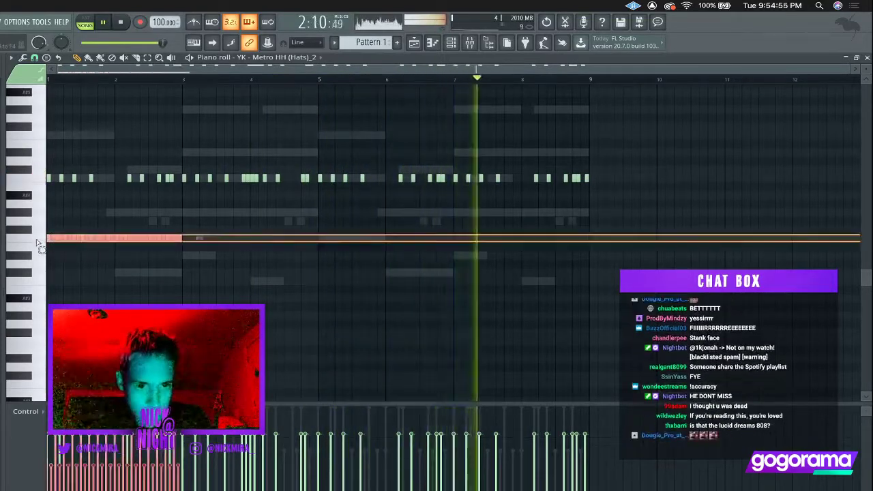
{"action": "key", "text": "super+b"}
{"action": "left_click", "coordinate": [36, 239], "text": "super"}
{"action": "key", "text": "super+b"}
{"action": "left_click", "coordinate": [36, 240], "text": "super"}
{"action": "left_click", "coordinate": [55, 258], "text": "super"}
{"action": "left_click", "coordinate": [35, 239], "text": "super"}
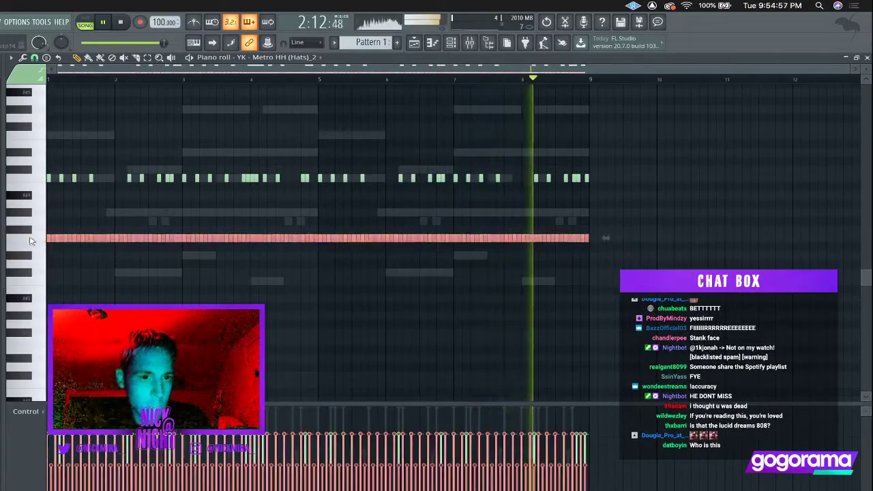
Transpose the selected continuous hi-hat row up 12 semitones, above the original hi-hat notes.
{"action": "key", "text": "Up"}
{"action": "key", "text": "Up"}
{"action": "key", "text": "Up"}
{"action": "key", "text": "Up"}
{"action": "key", "text": "Up"}
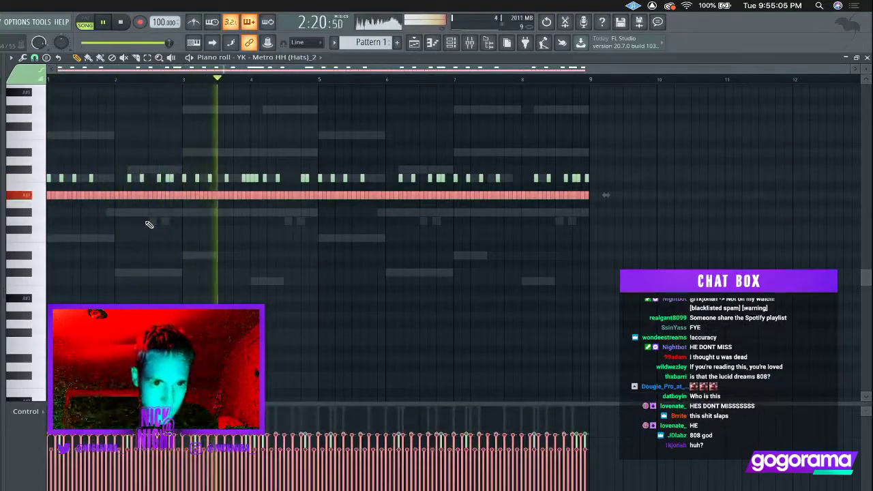
{"action": "key", "text": "Up"}
{"action": "key", "text": "Up"}
{"action": "key", "text": "Up"}
{"action": "key", "text": "Up"}
{"action": "key", "text": "Up"}
{"action": "key", "text": "Up"}
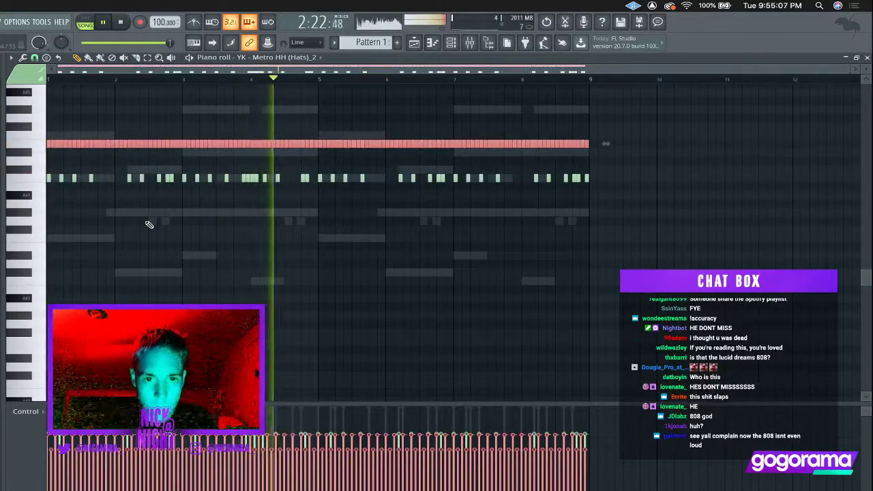
{"action": "key", "text": "Up"}
Cut the original C5 hi-hat pattern from the YK - Metro HH channel and close the piano roll.
{"action": "double_click", "coordinate": [30, 180]}
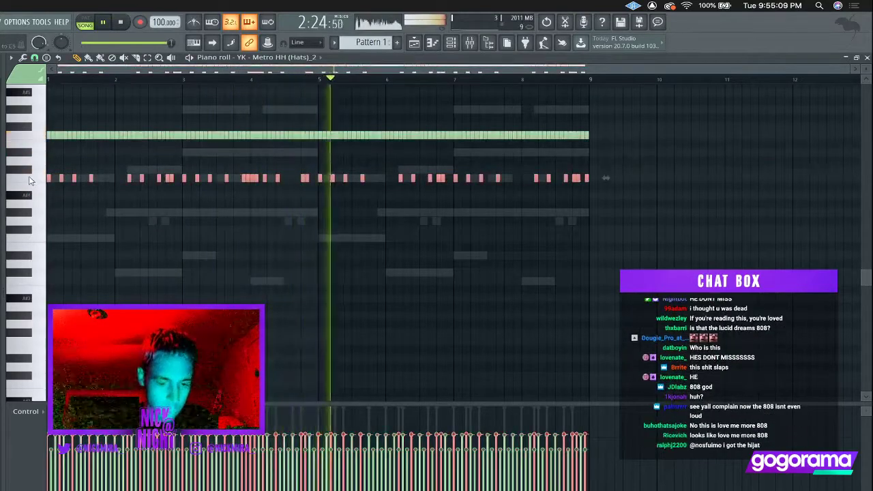
{"action": "key", "text": "Delete"}
{"action": "key", "text": "Escape"}
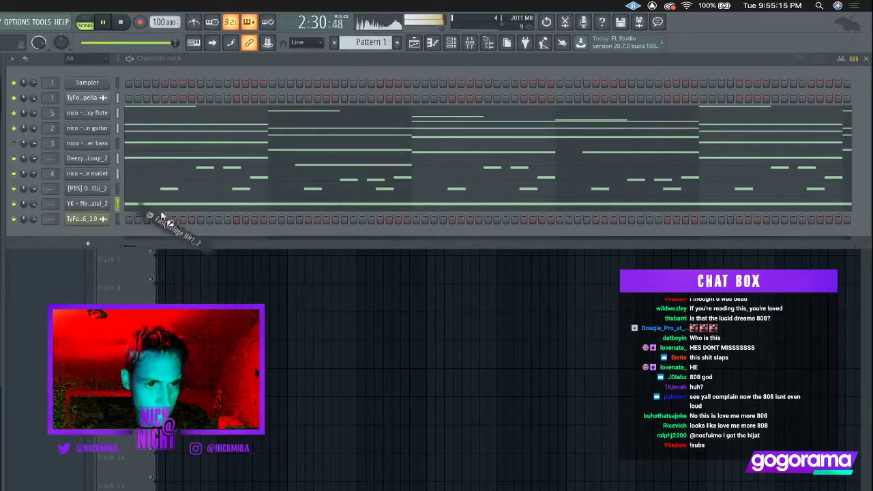
Add the Eest Refuge HH1_2 sample as a new channel and paste the original hi-hat pattern into its piano roll.
{"action": "left_click_drag", "start_coordinate": [162, 215], "coordinate": [105, 236]}
{"action": "right_click", "coordinate": [106, 232]}
{"action": "left_click", "coordinate": [120, 234]}
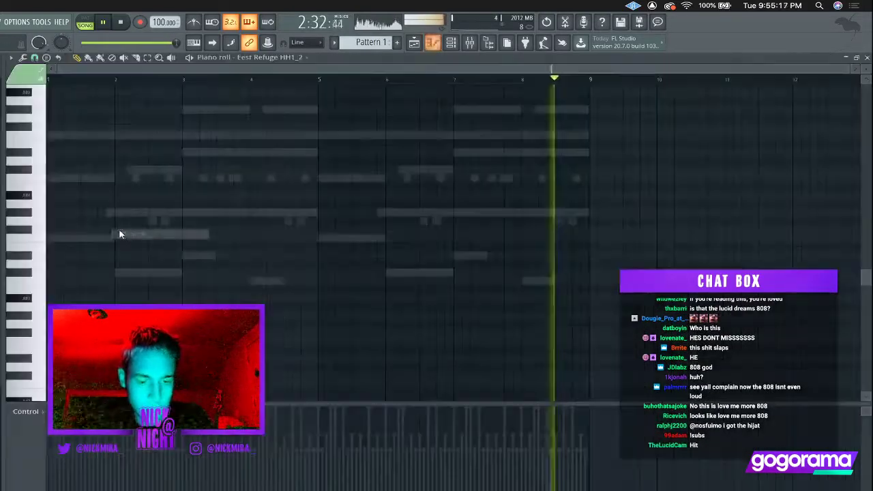
{"action": "key", "text": "super+v"}
{"action": "key", "text": "Escape"}
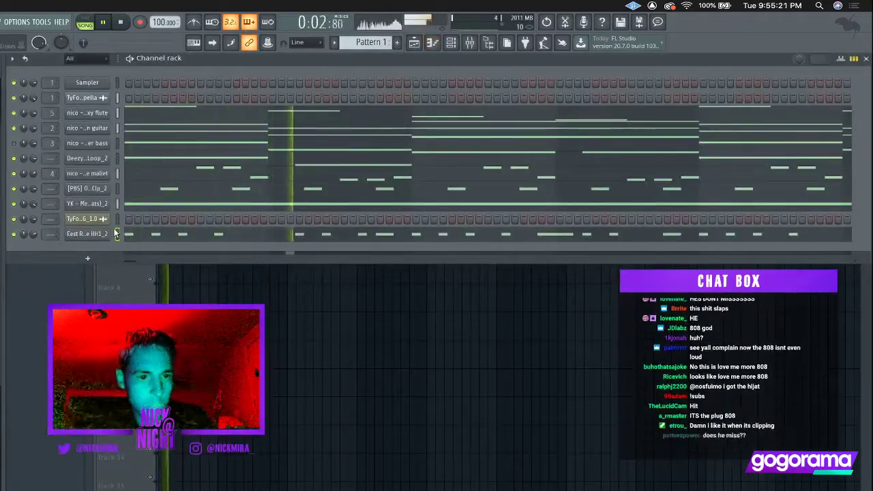
Move the second TyFontaine audio channel up to just below the acapella, and mute the Eest Refuge HH1_2 channel.
{"action": "key", "text": "alt+Up"}
{"action": "key", "text": "alt+Up"}
{"action": "key", "text": "alt+Up"}
{"action": "key", "text": "alt+Up"}
{"action": "key", "text": "alt+Up"}
{"action": "key", "text": "alt+Up"}
{"action": "key", "text": "alt+Up"}
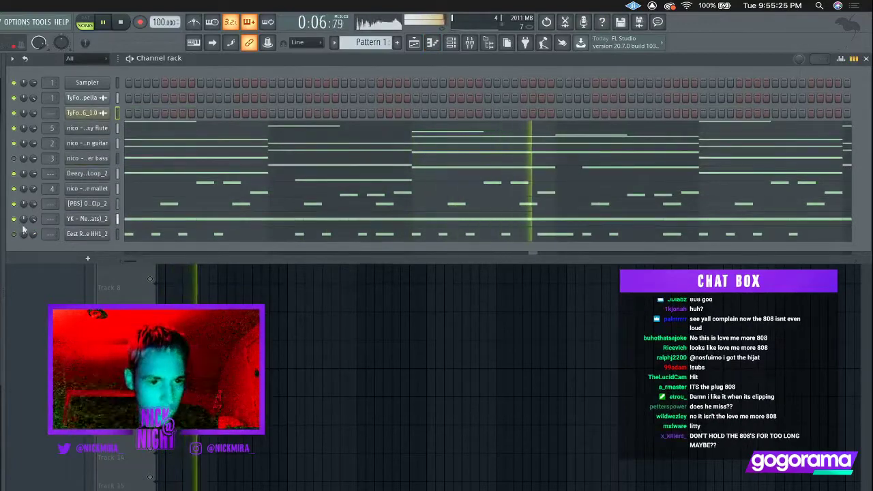
Transpose the continuous YK - Metro HH notes down to C5 and close the piano roll.
{"action": "left_click", "coordinate": [165, 219]}
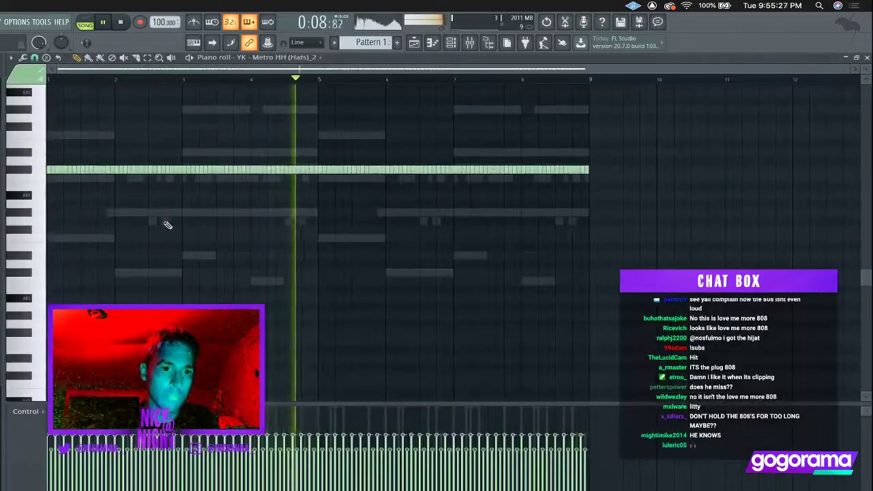
{"action": "key", "text": "Escape"}
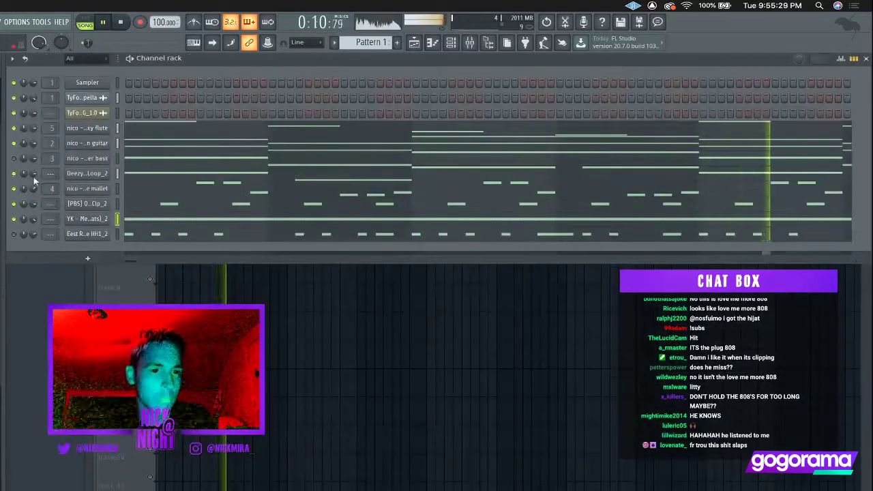
Set the Deezy Beatz DJ Plugg808_6 - Loop_2 sample to play without a fade-out and close its settings.
{"action": "left_click", "coordinate": [83, 175]}
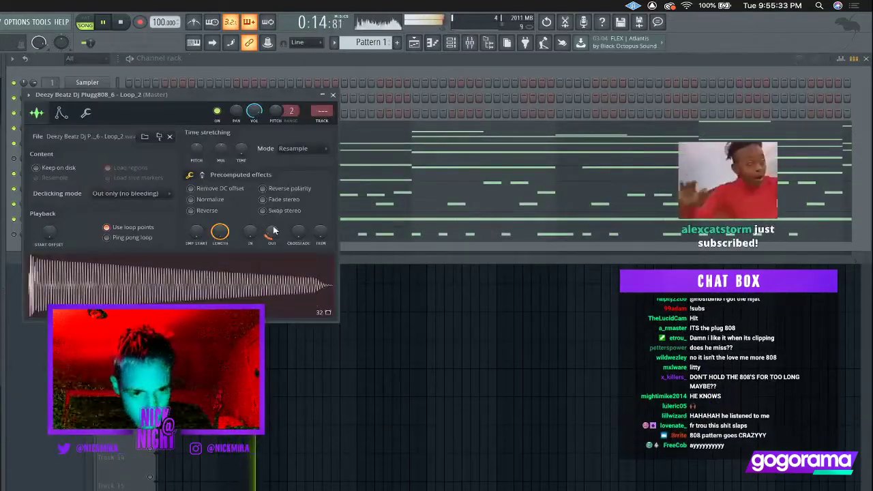
{"action": "mouse_move", "coordinate": [272, 231]}
{"action": "left_mouse_down"}
{"action": "mouse_move", "coordinate": [273, 205]}
{"action": "mouse_move", "coordinate": [273, 240]}
{"action": "left_mouse_up"}
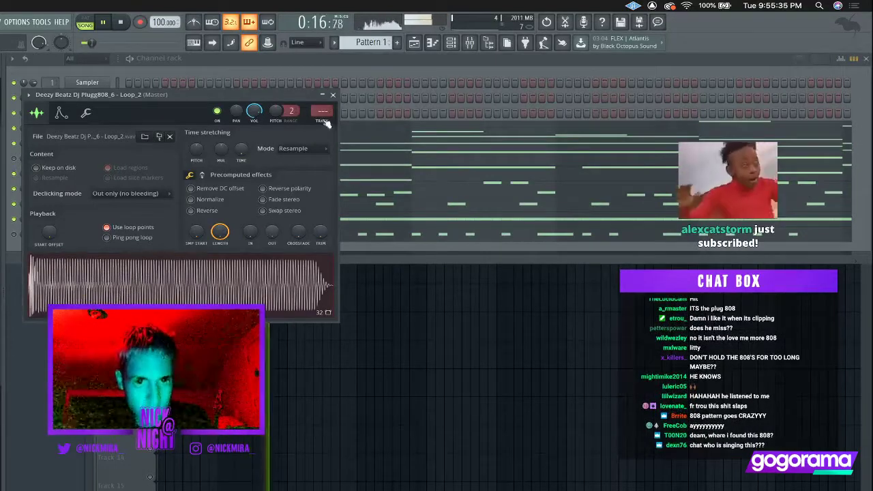
{"action": "left_click", "coordinate": [332, 94]}
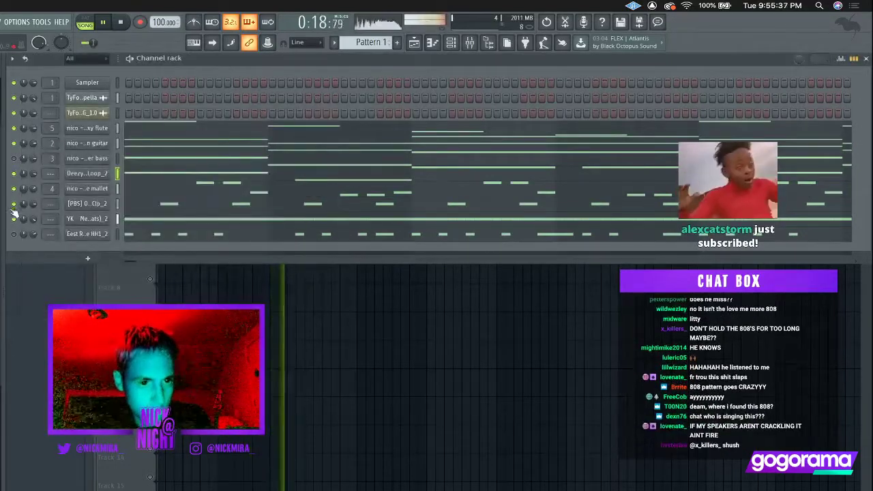
Check the 808 channel's notes in the piano roll and the LIFELINE acapella's sample settings.
{"action": "left_click", "coordinate": [120, 176]}
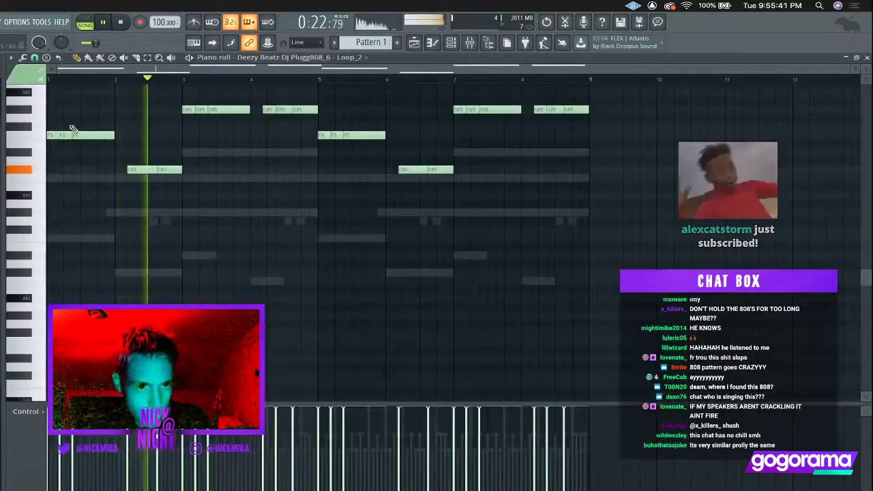
{"action": "key", "text": "Escape"}
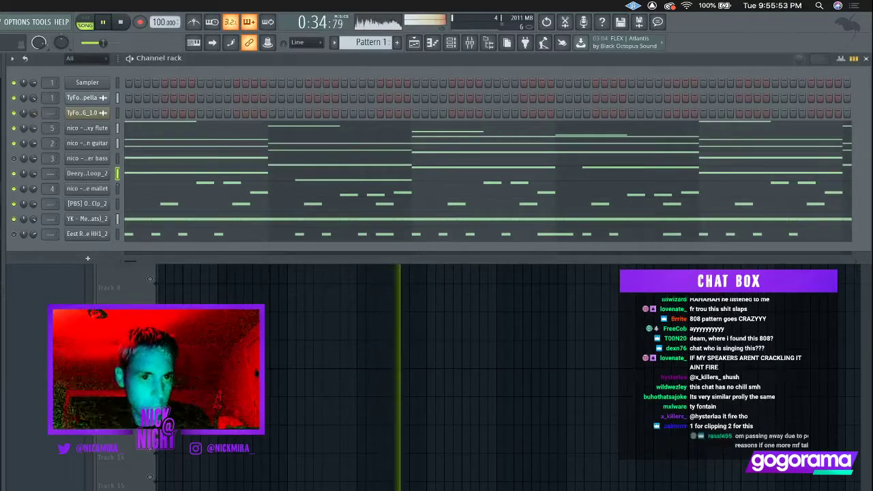
{"action": "left_click", "coordinate": [85, 99]}
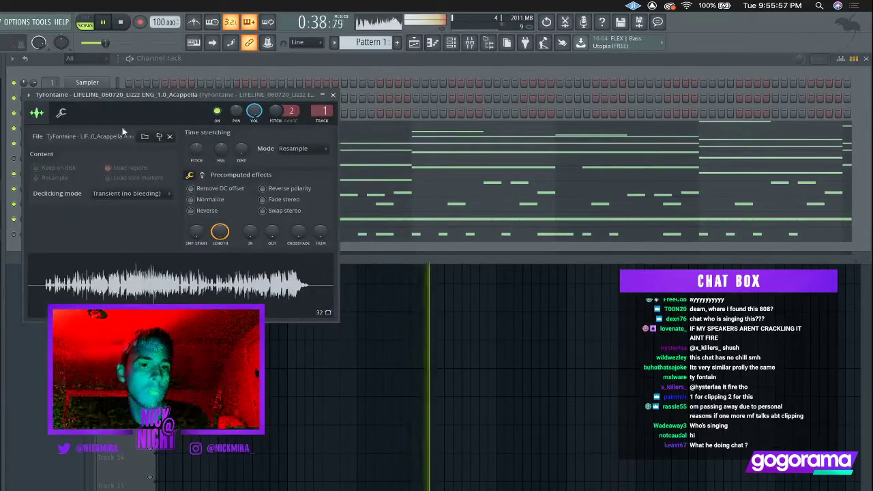
{"action": "key", "text": "Escape"}
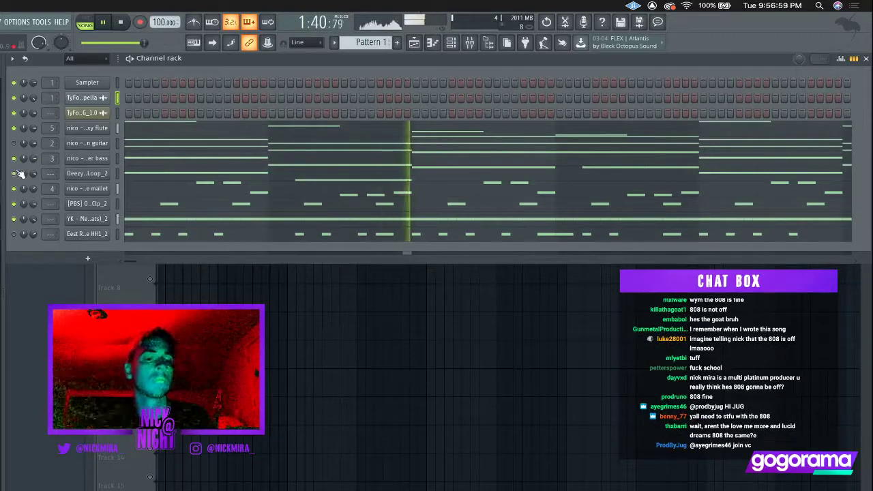
Mute the bass channel and replace the 808 channel's sample with the 808 TRA...oop_2 sample.
{"action": "left_click", "coordinate": [15, 219]}
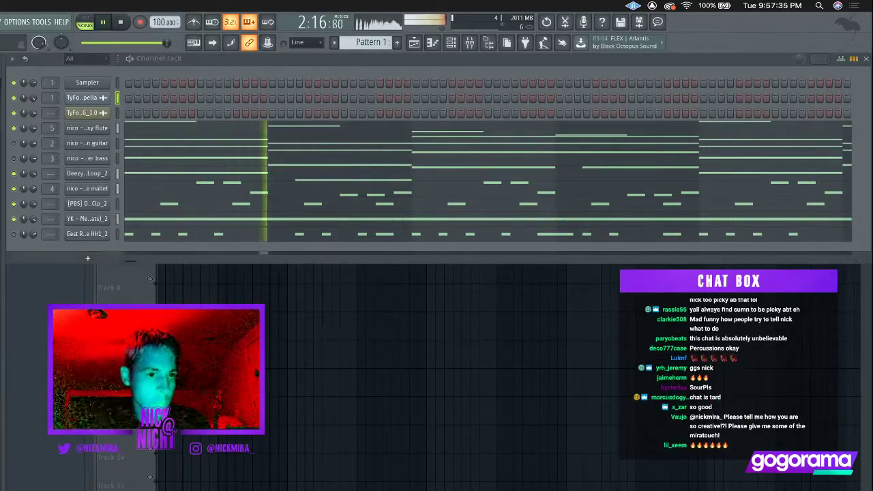
{"action": "left_click_drag", "start_coordinate": [1, 208], "coordinate": [91, 173]}
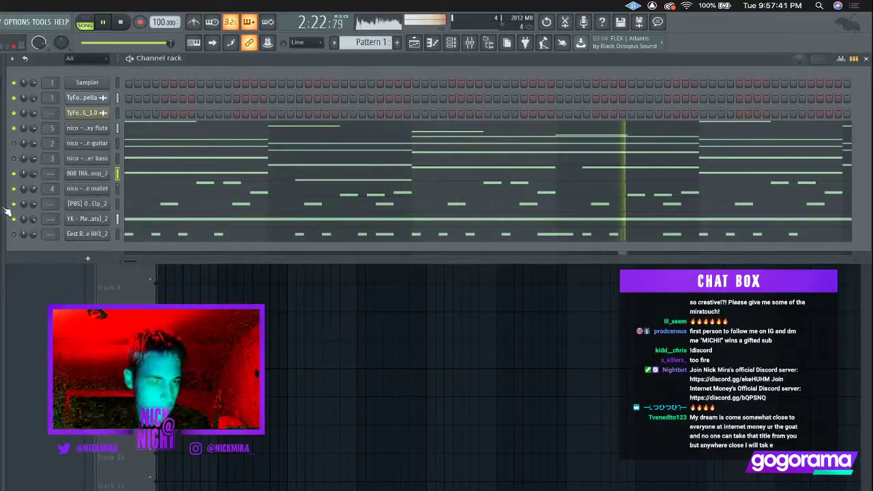
Unmute the guitar and Eest Refuge HH1_2 channels, and open the Eest Refuge hi-hat's piano roll.
{"action": "left_click", "coordinate": [14, 159]}
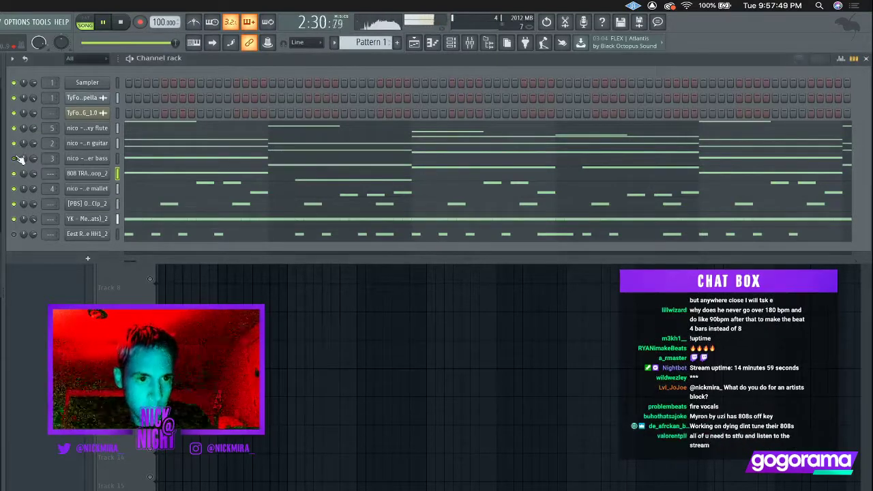
{"action": "left_click", "coordinate": [14, 234]}
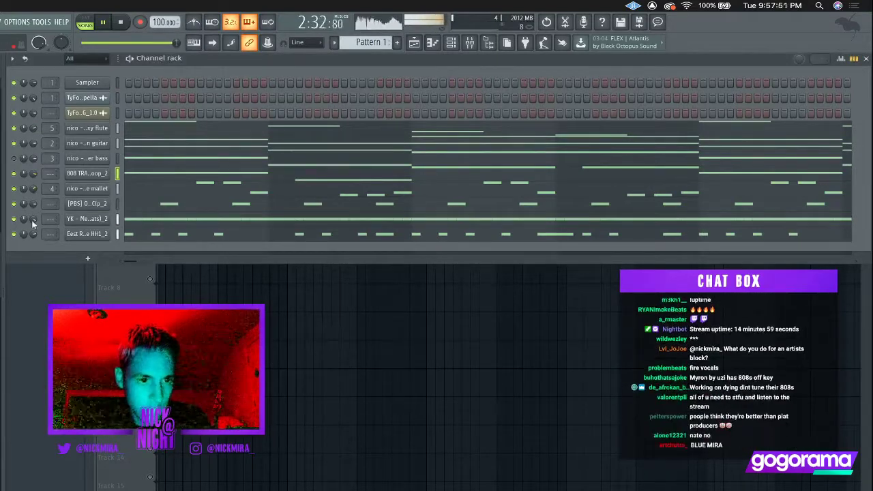
{"action": "left_click", "coordinate": [130, 235]}
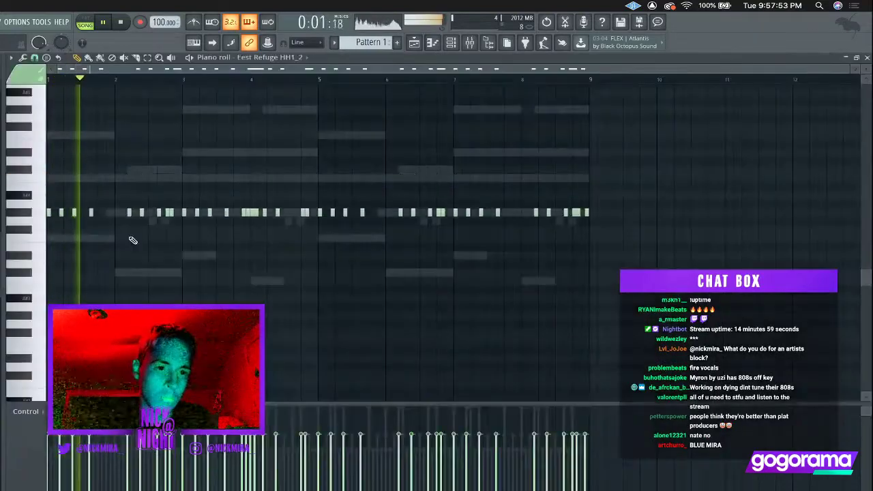
Mute the Eest Refuge HH1_2 channel and add the TBP - Goto OH - Loop_2 sample as a new channel.
{"action": "key", "text": "Escape"}
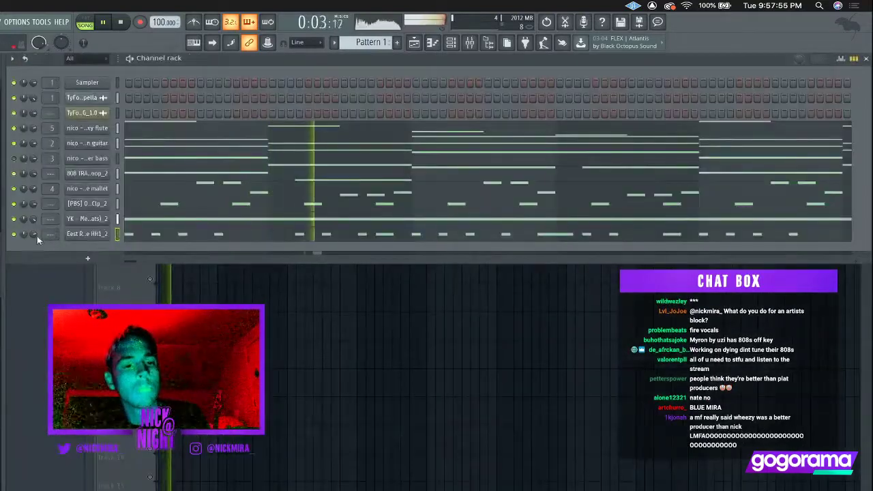
{"action": "left_click", "coordinate": [14, 235]}
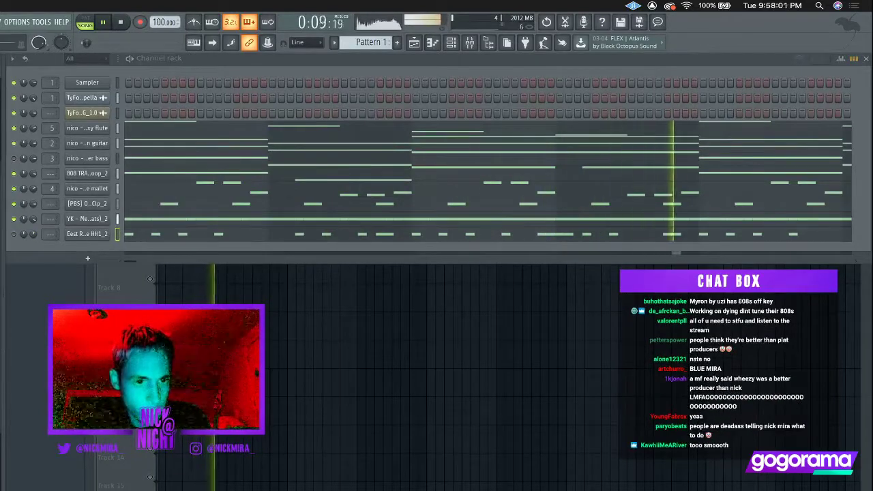
{"action": "left_click_drag", "start_coordinate": [90, 259], "coordinate": [90, 247]}
Raise the Goto OH sample's fade-out and place C5 notes at the start of bars 1 and 5 in its piano roll.
{"action": "left_click", "coordinate": [98, 249]}
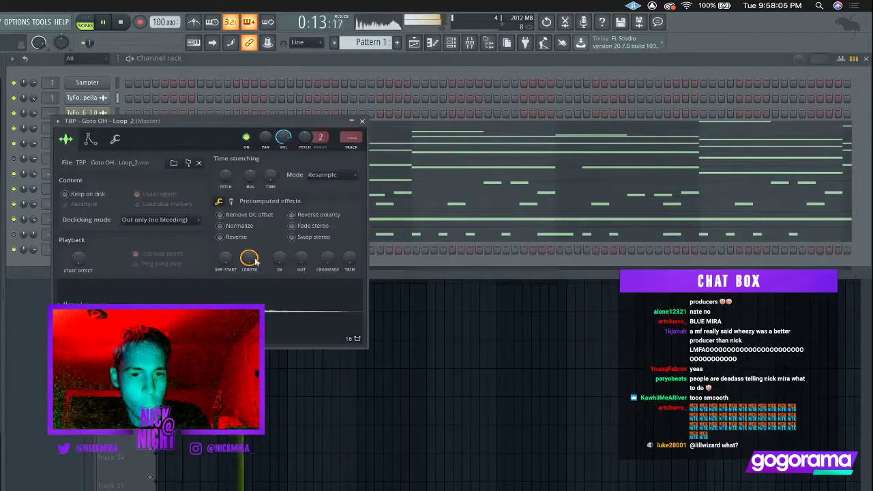
{"action": "left_click_drag", "start_coordinate": [301, 258], "coordinate": [301, 240]}
{"action": "key", "text": "Escape"}
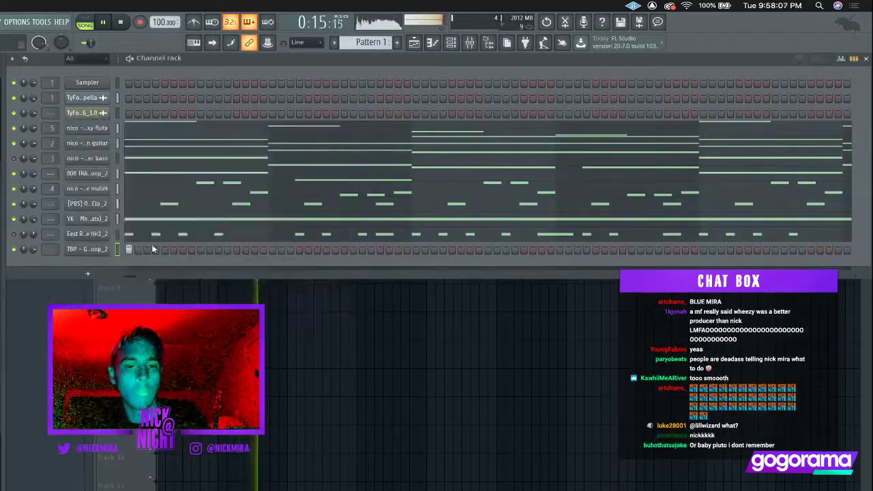
{"action": "right_click", "coordinate": [101, 250]}
{"action": "left_click", "coordinate": [127, 250]}
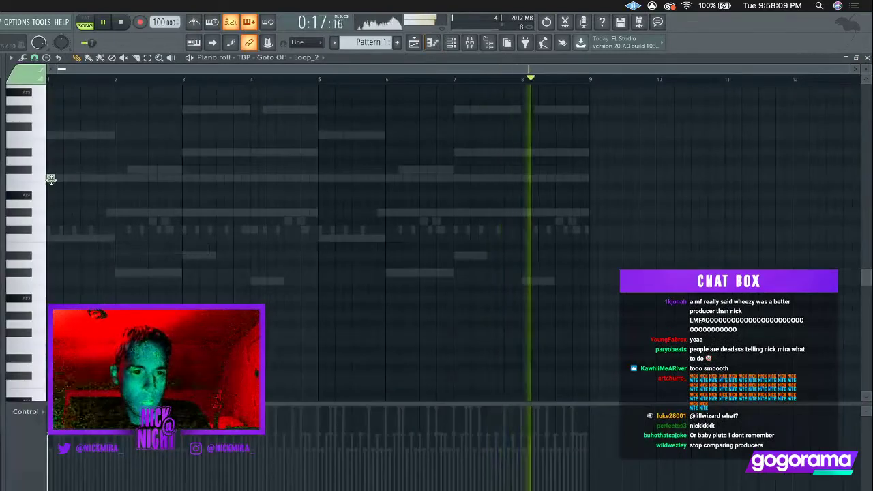
{"action": "left_click_drag", "start_coordinate": [51, 178], "coordinate": [328, 201]}
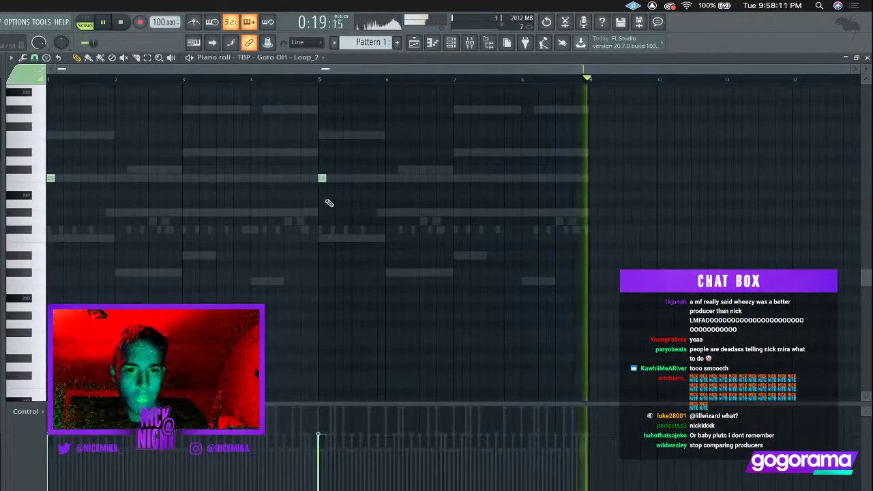
{"action": "key", "text": "Escape"}
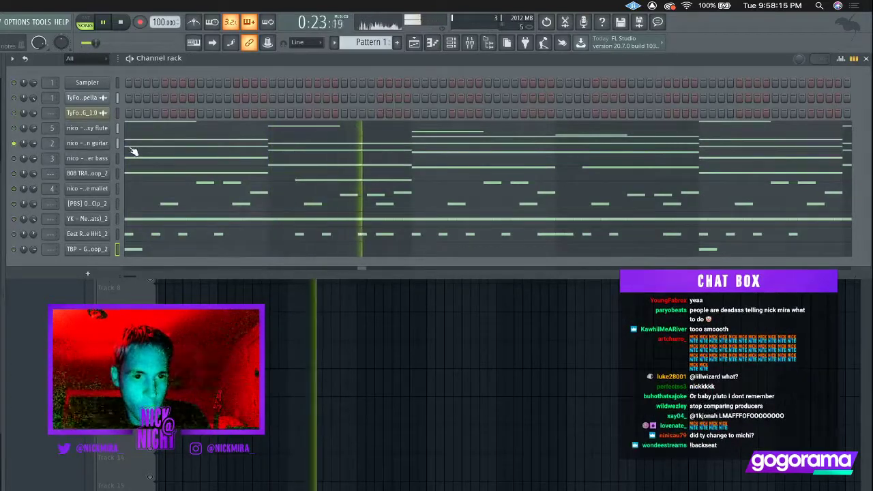
Try replacing the guitar's lower notes in bars 5 to 8 with a rising C#4, D#4, E4, F4 line.
{"action": "key", "text": "F7"}
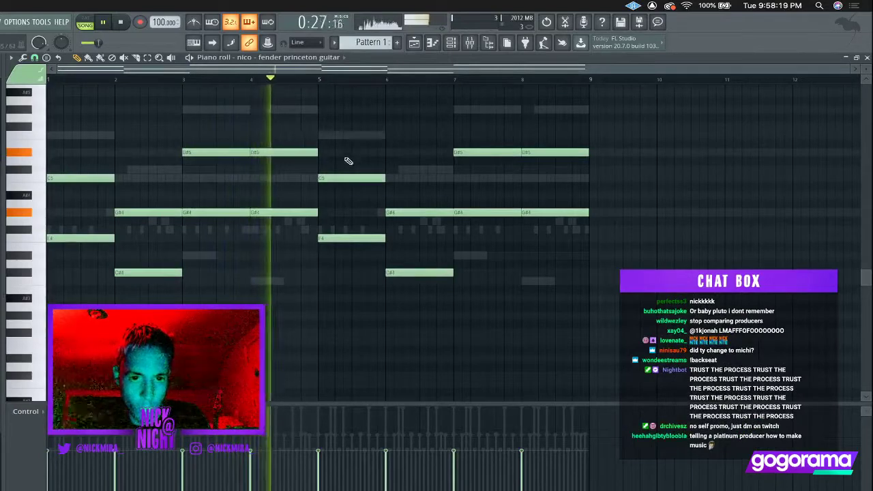
{"action": "right_click", "coordinate": [348, 178]}
{"action": "right_click", "coordinate": [339, 238]}
{"action": "left_click", "coordinate": [321, 273]}
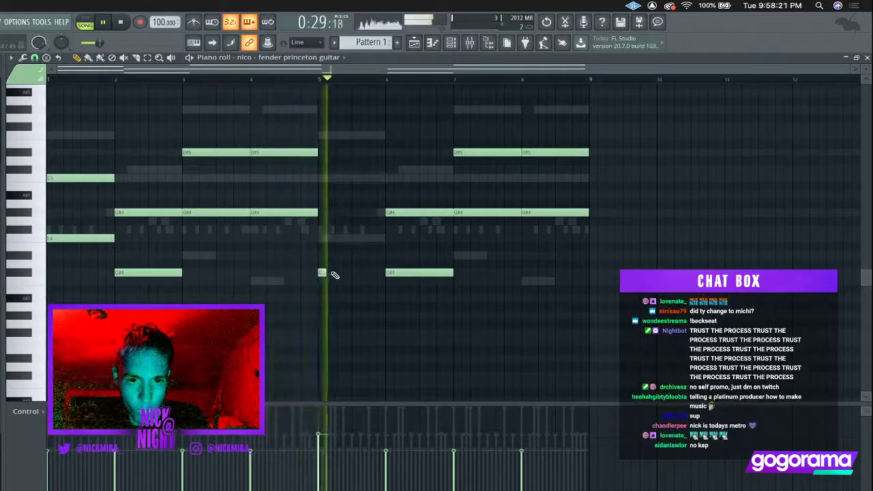
{"action": "right_click", "coordinate": [396, 272]}
{"action": "left_click", "coordinate": [391, 256]}
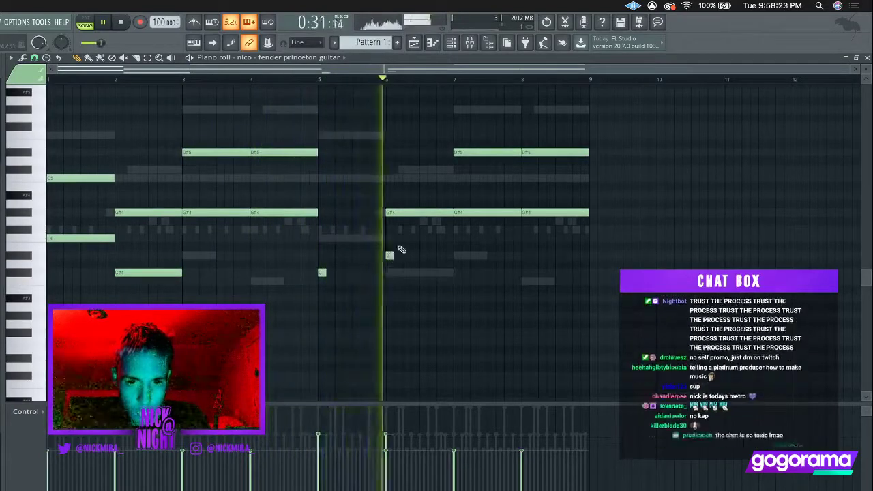
{"action": "right_click", "coordinate": [414, 213]}
{"action": "right_click", "coordinate": [463, 213]}
{"action": "left_click", "coordinate": [458, 247]}
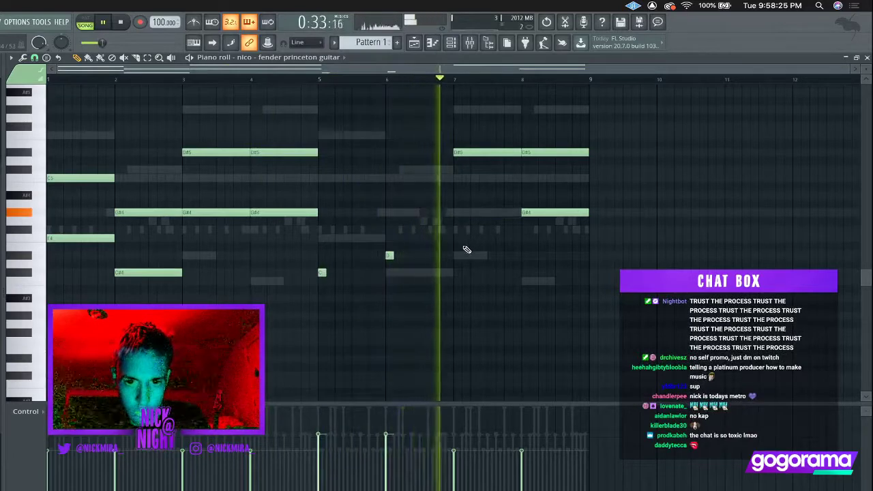
{"action": "left_click_drag", "start_coordinate": [525, 212], "coordinate": [525, 238]}
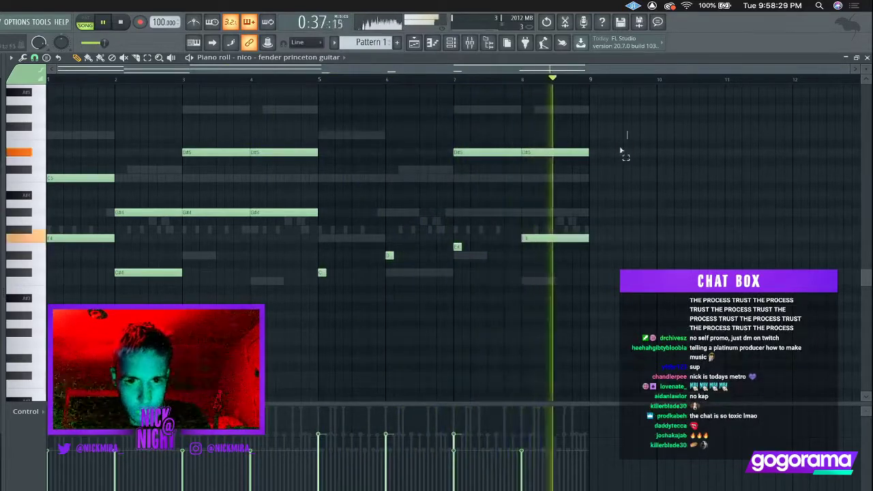
Delete all guitar notes from bar 5 onward and duplicate bars 1 to 4 in their place.
{"action": "left_click_drag", "start_coordinate": [623, 132], "coordinate": [325, 320]}
{"action": "key", "text": "space"}
{"action": "key", "text": "Delete"}
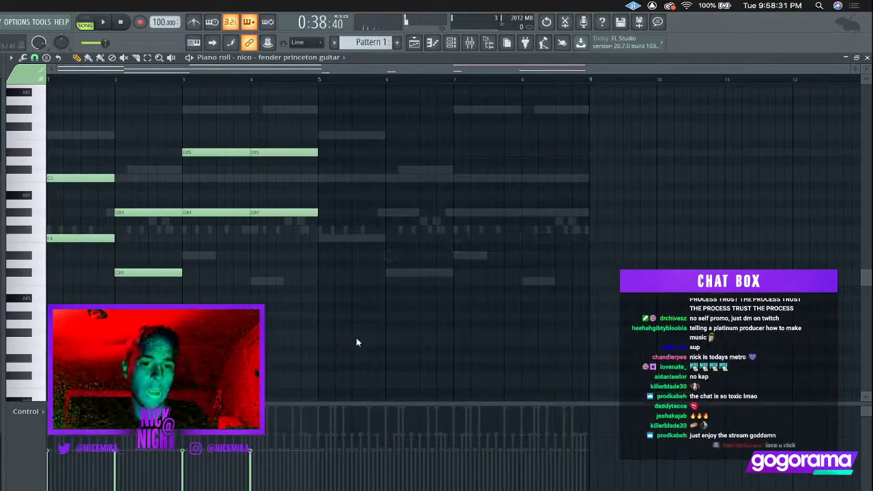
{"action": "key", "text": "ctrl+b"}
{"action": "key", "text": "Escape"}
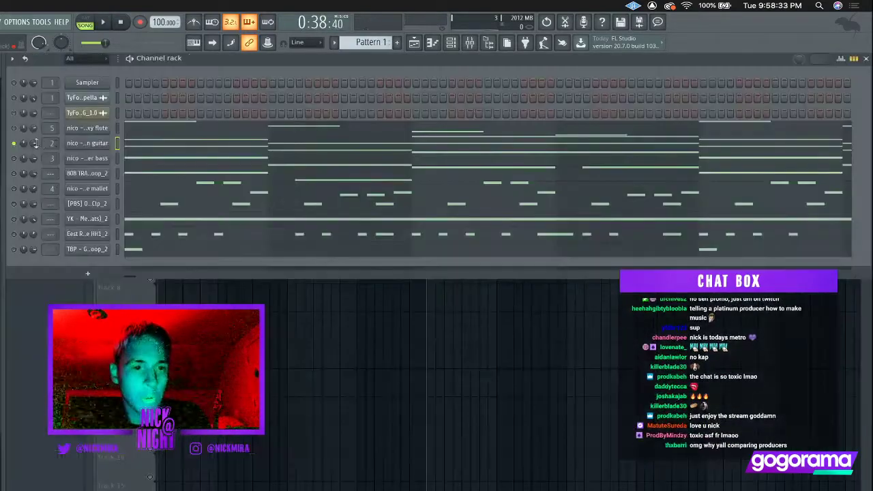
Route the 808, clap, both hi-hat and Goto OH channels to mixer tracks 6 to 10.
{"action": "right_click", "coordinate": [117, 175]}
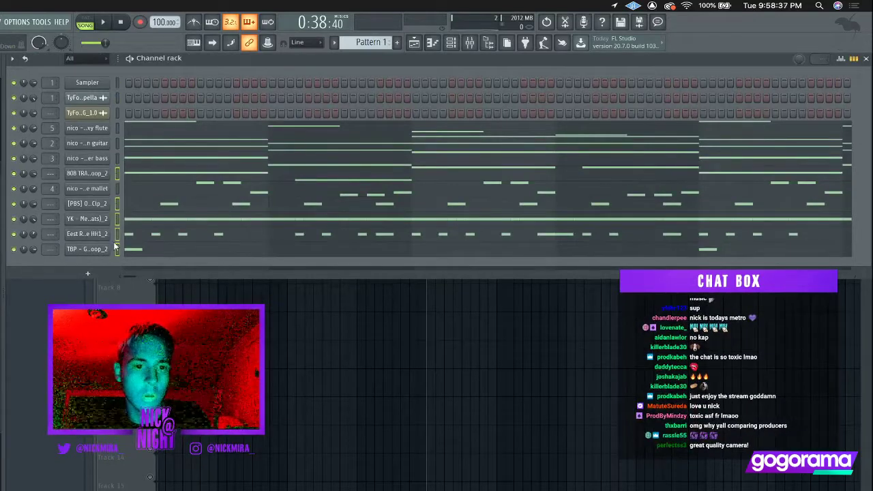
{"action": "left_click", "coordinate": [469, 42]}
{"action": "key", "text": "space"}
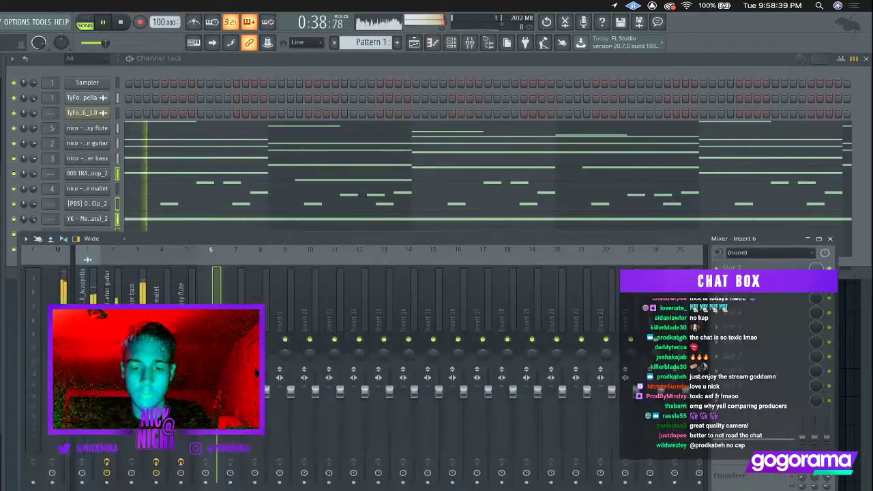
{"action": "left_click", "coordinate": [12, 159]}
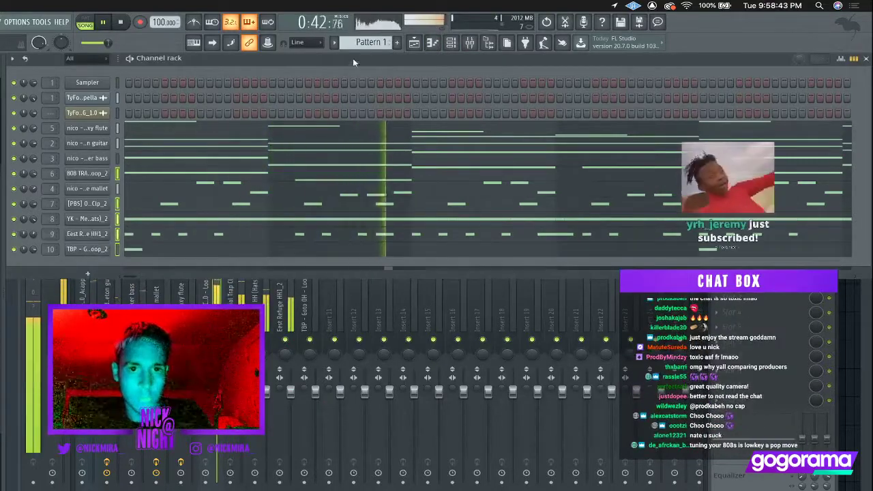
Split Pattern 1 into separate patterns by channel and delete the old pattern clips from playlist track 2.
{"action": "key", "text": "space"}
{"action": "left_click", "coordinate": [333, 42]}
{"action": "left_click", "coordinate": [447, 206]}
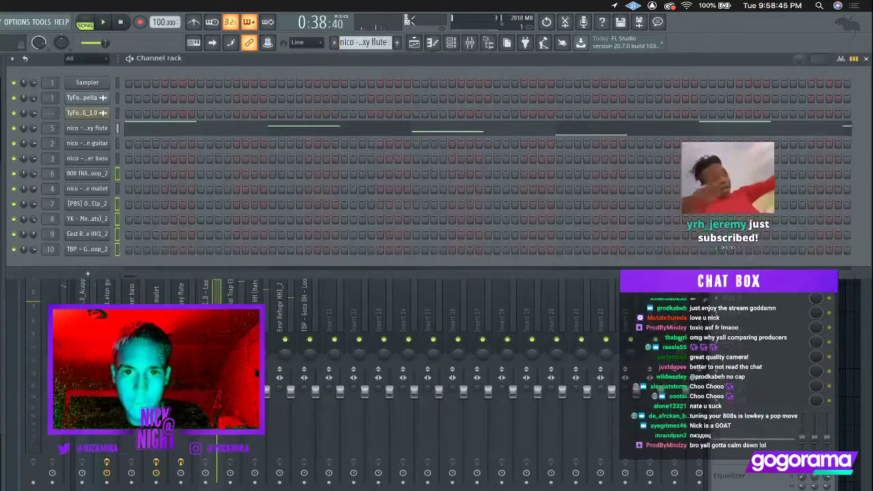
{"action": "double_click", "coordinate": [150, 131]}
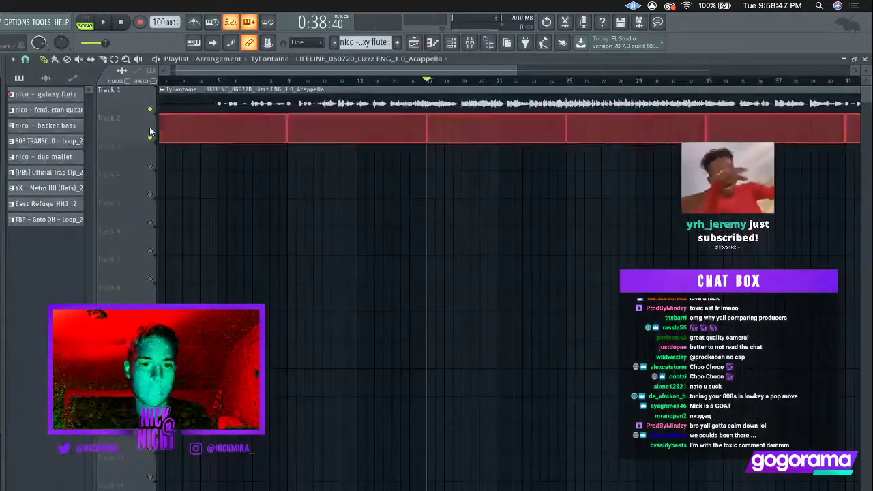
{"action": "key", "text": "Delete"}
Place all nine channel patterns at bar 1 on separate playlist tracks starting at track 2, and start playback.
{"action": "left_click", "coordinate": [72, 95]}
{"action": "left_click", "coordinate": [79, 223], "text": "shift"}
{"action": "left_click_drag", "start_coordinate": [60, 161], "coordinate": [161, 141]}
{"action": "scroll", "coordinate": [220, 81], "scroll_direction": "down", "scroll_amount": 3}
{"action": "key", "text": "space"}
{"action": "key", "text": "space"}
{"action": "key", "text": "space"}
{"action": "right_click", "coordinate": [150, 138]}
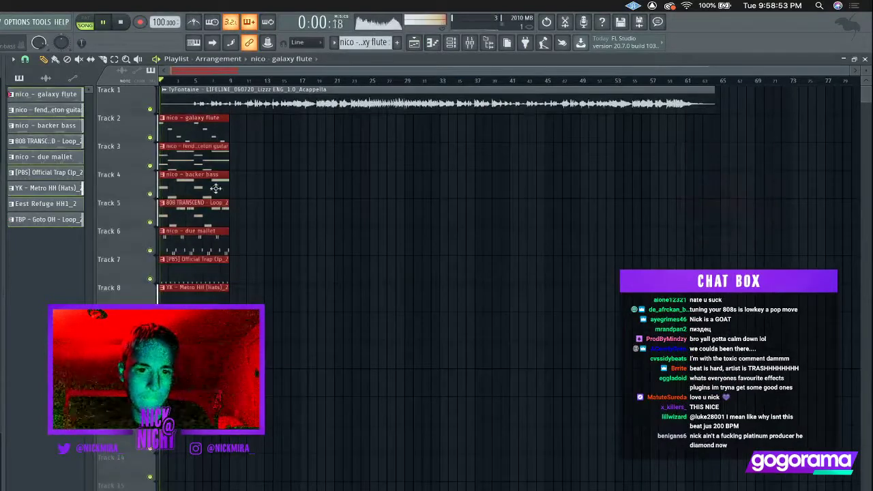
Shift the 808, mallet, clap, hi-hat and open-hat clips to bar 9, and delete the bass clip on track 4.
{"action": "left_click_drag", "start_coordinate": [216, 200], "coordinate": [196, 348]}
{"action": "key", "text": "ctrl+b"}
{"action": "right_click", "coordinate": [212, 215]}
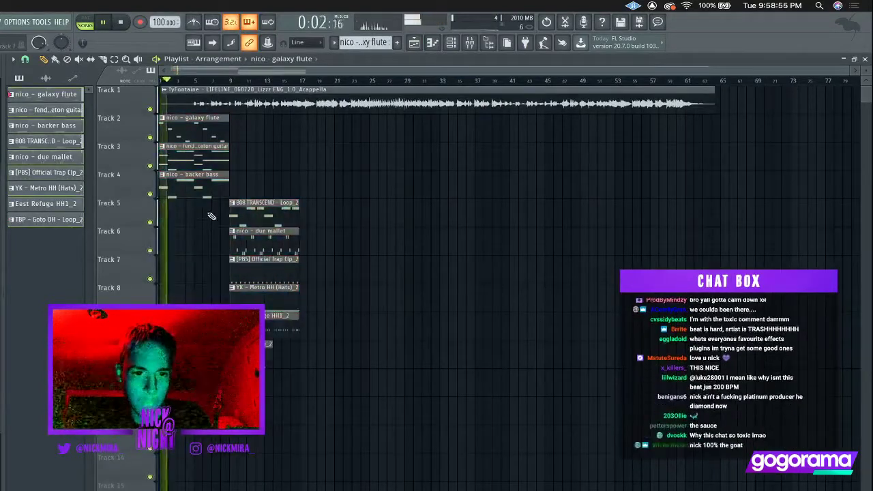
{"action": "right_click", "coordinate": [178, 186]}
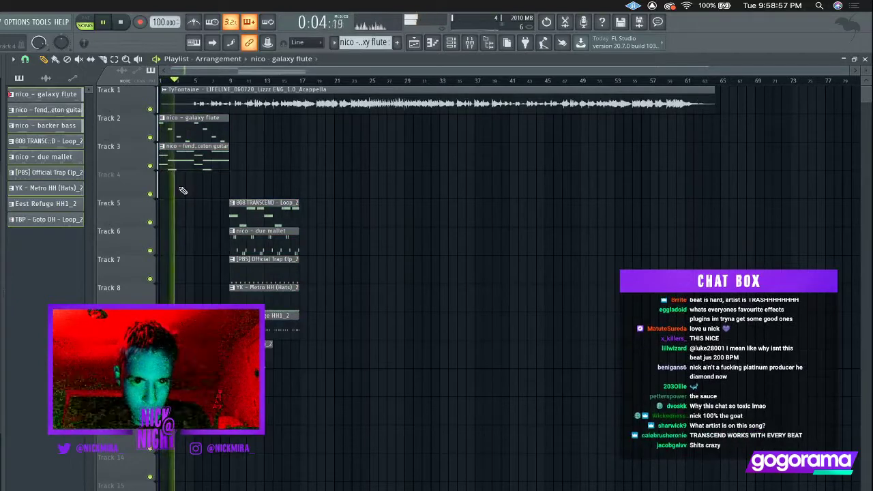
Make the first guitar clip on track 3 unique and place the original guitar pattern after it at bar 9.
{"action": "left_click", "coordinate": [162, 145]}
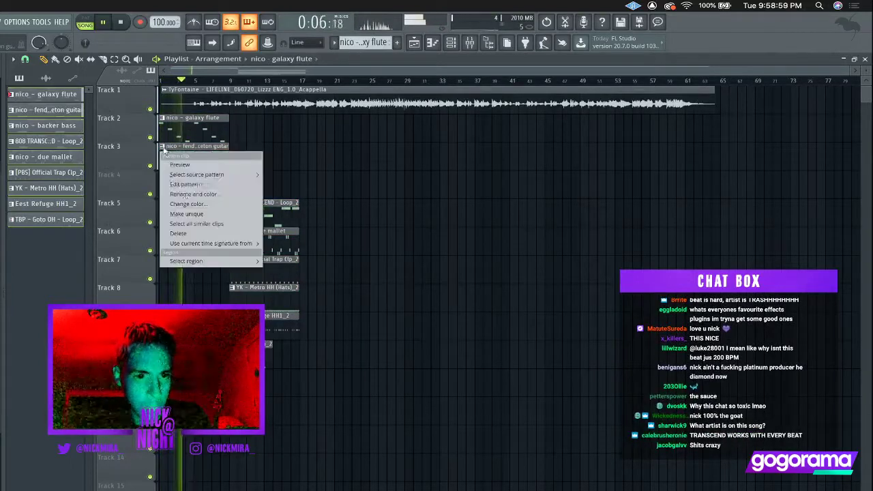
{"action": "left_click", "coordinate": [197, 215]}
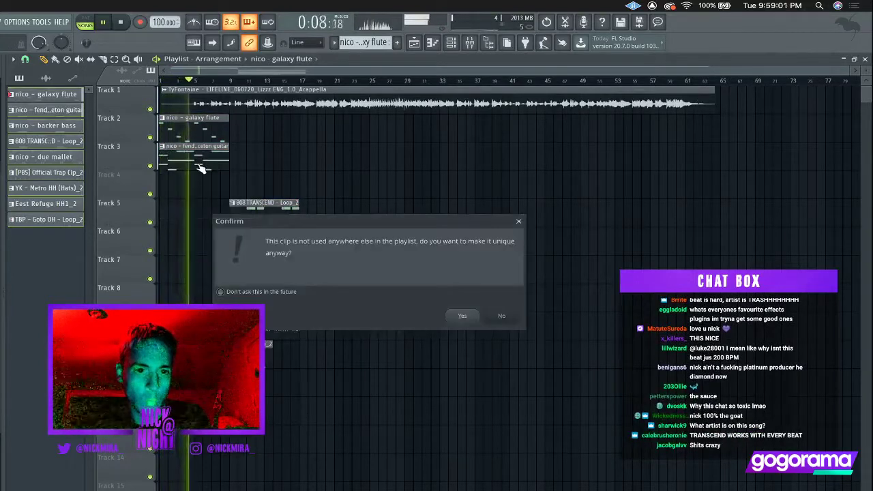
{"action": "key", "text": "Return"}
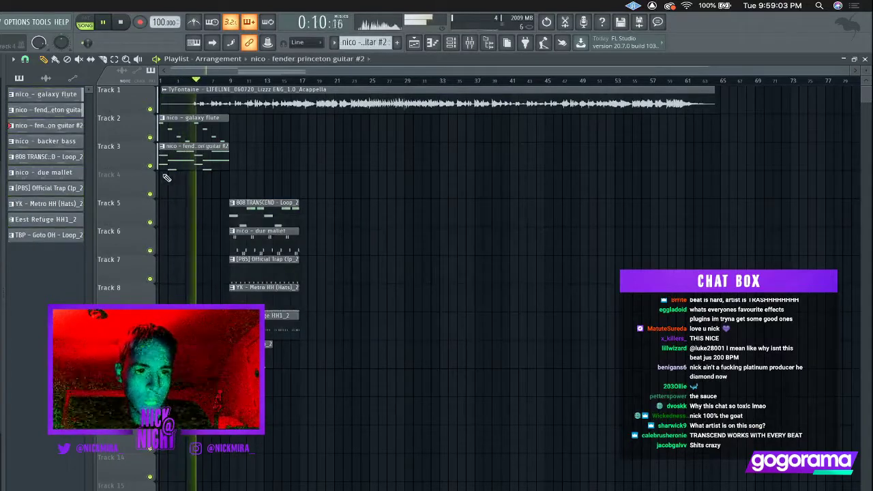
{"action": "left_click_drag", "start_coordinate": [70, 113], "coordinate": [244, 154]}
{"action": "double_click", "coordinate": [216, 162]}
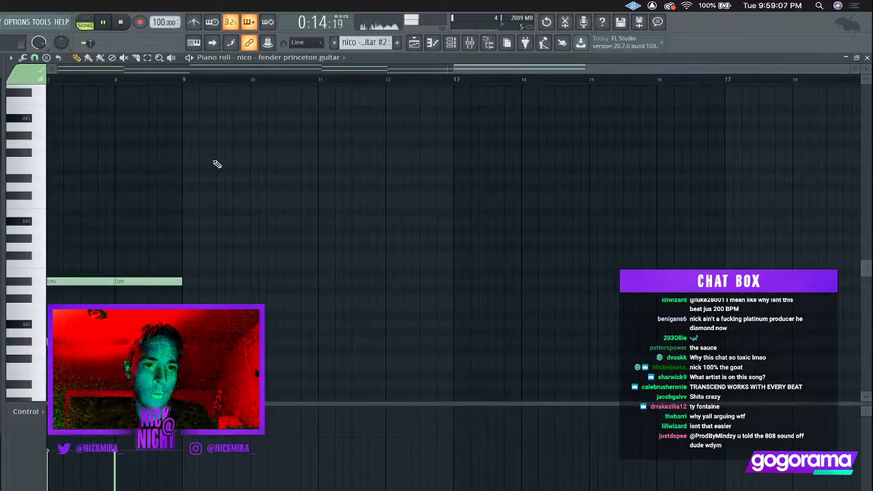
{"action": "key", "text": "Escape"}
{"action": "key", "text": "Escape"}
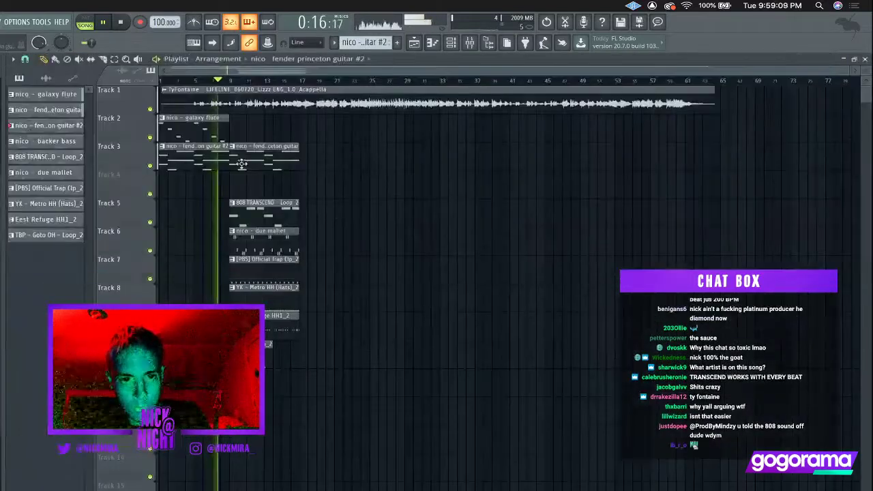
Duplicate the guitar, 808, mallet and drum clips of bars 9 to 16 to bar 17.
{"action": "left_click_drag", "start_coordinate": [268, 162], "coordinate": [249, 358]}
{"action": "key", "text": "super+b"}
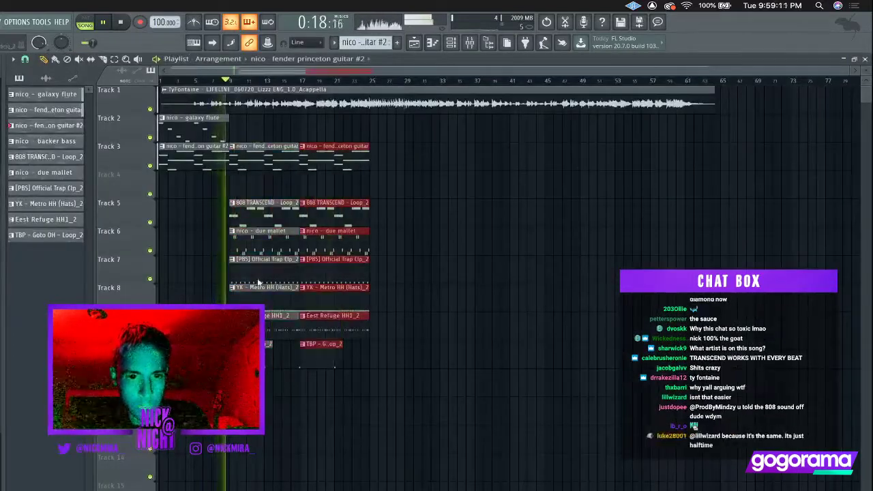
{"action": "key", "text": "super+d"}
Delete the 808 and YK - Metro HH clips from bars 9 to 16 and extend the Goto OH clip there to bar 17.
{"action": "right_click", "coordinate": [257, 217]}
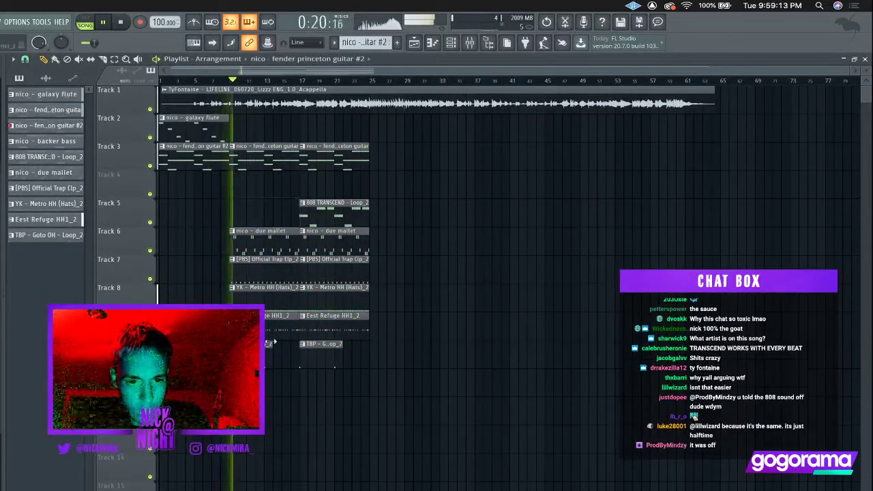
{"action": "right_click", "coordinate": [269, 300]}
{"action": "left_click_drag", "start_coordinate": [272, 349], "coordinate": [299, 349]}
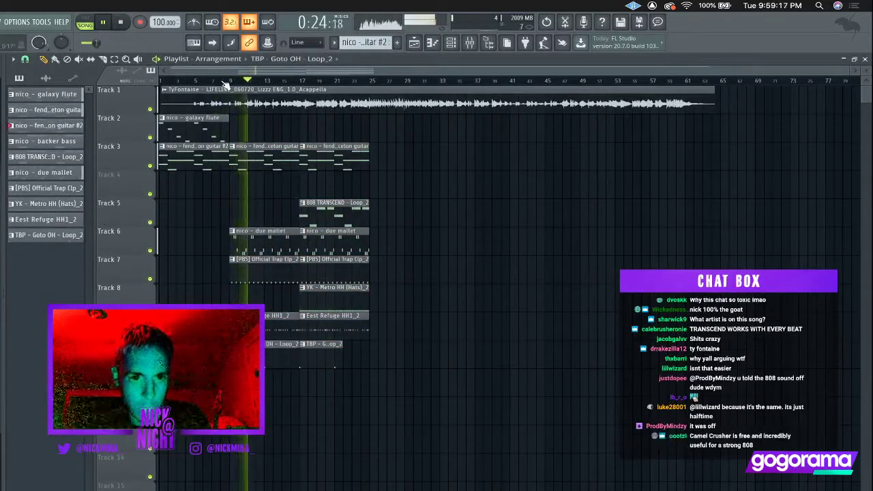
Replay the intro around bar 5 and add a copy of the clap clip on track 7 spanning bars 5 to 8.
{"action": "scroll", "coordinate": [225, 83], "scroll_direction": "up", "scroll_amount": 1}
{"action": "left_click", "coordinate": [191, 82]}
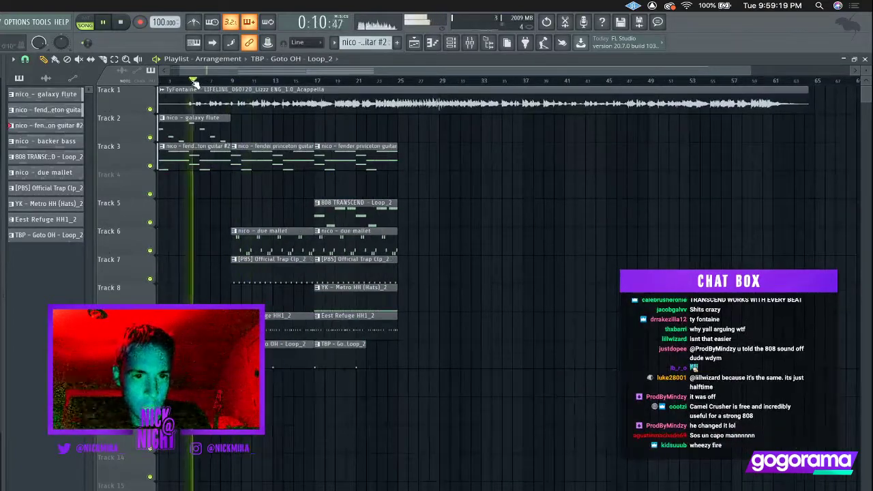
{"action": "scroll", "coordinate": [194, 80], "scroll_direction": "up", "scroll_amount": 2}
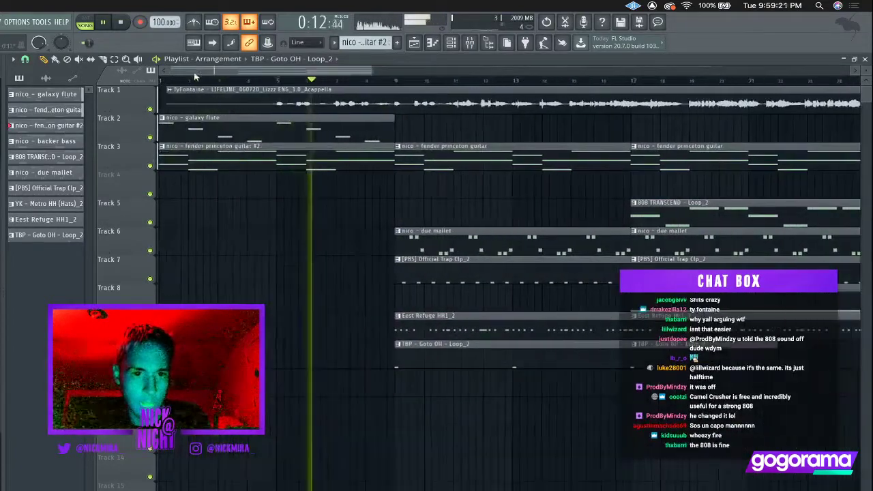
{"action": "key", "text": "space"}
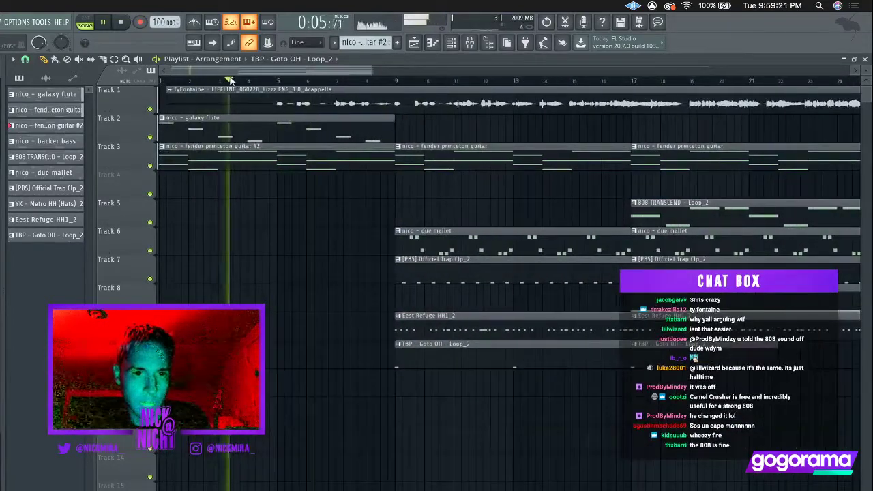
{"action": "left_click", "coordinate": [291, 81]}
{"action": "scroll", "coordinate": [292, 81], "scroll_direction": "down", "scroll_amount": 3}
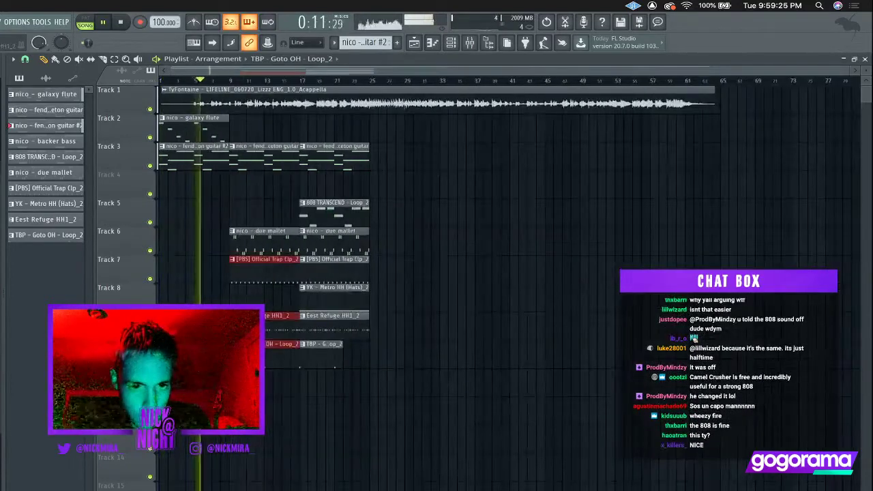
{"action": "left_click_drag", "start_coordinate": [256, 278], "coordinate": [160, 270]}
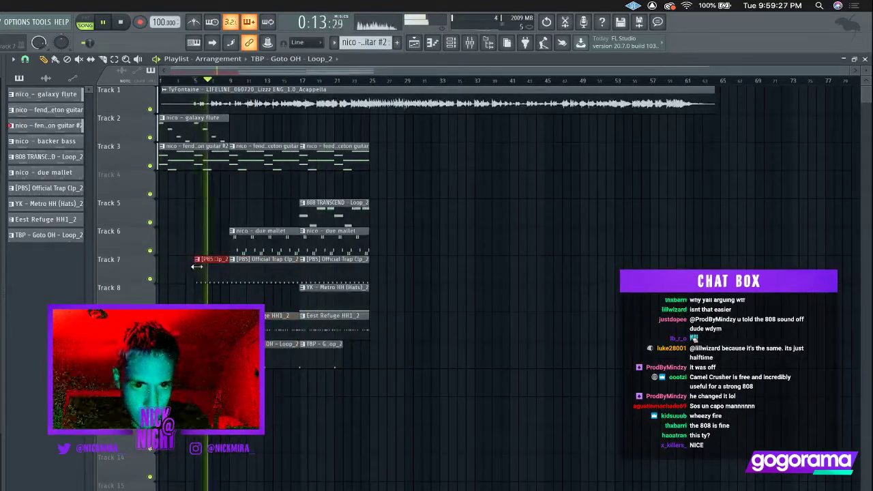
Delete the mallet, clap, Eest Refuge HH and Goto OH clips from bars 9 to 16.
{"action": "right_click", "coordinate": [273, 327]}
{"action": "right_click", "coordinate": [273, 355]}
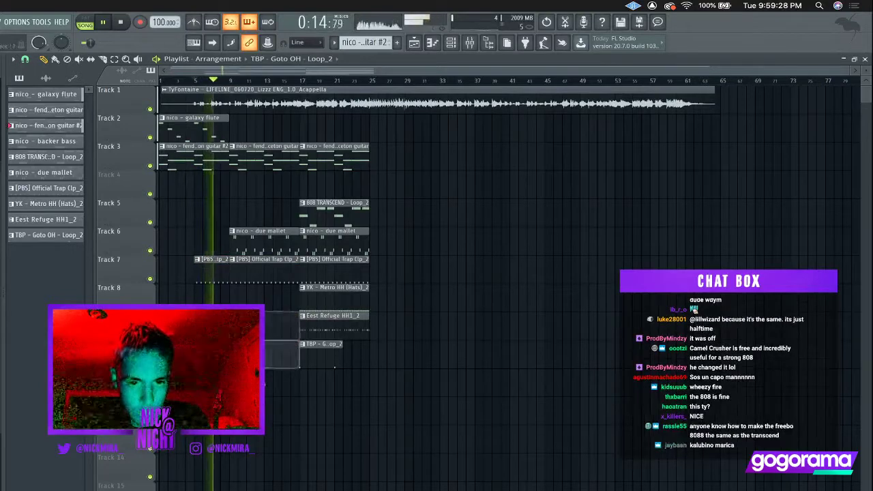
{"action": "right_click", "coordinate": [268, 243]}
{"action": "right_click", "coordinate": [293, 273]}
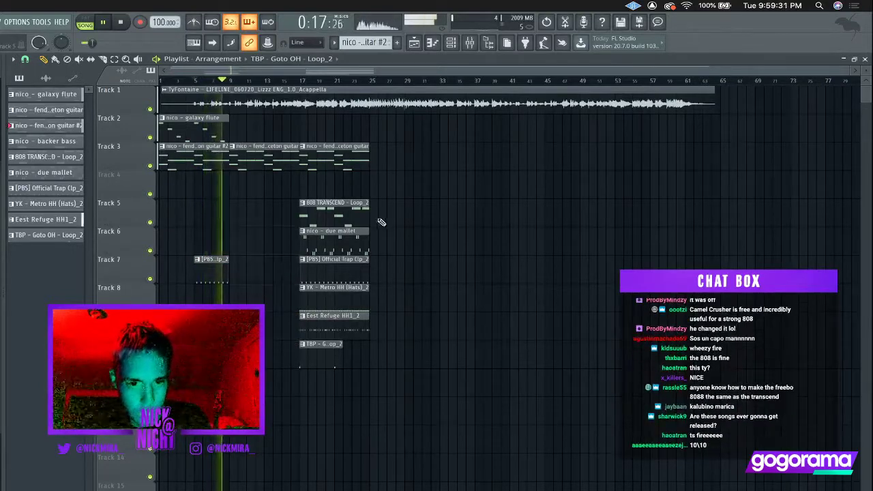
Copy the 808, mallet, clap, hi-hat and Goto OH clips at bar 17 into bars 9 to 16.
{"action": "left_click_drag", "start_coordinate": [375, 199], "coordinate": [299, 426]}
{"action": "left_click_drag", "start_coordinate": [325, 306], "coordinate": [248, 302]}
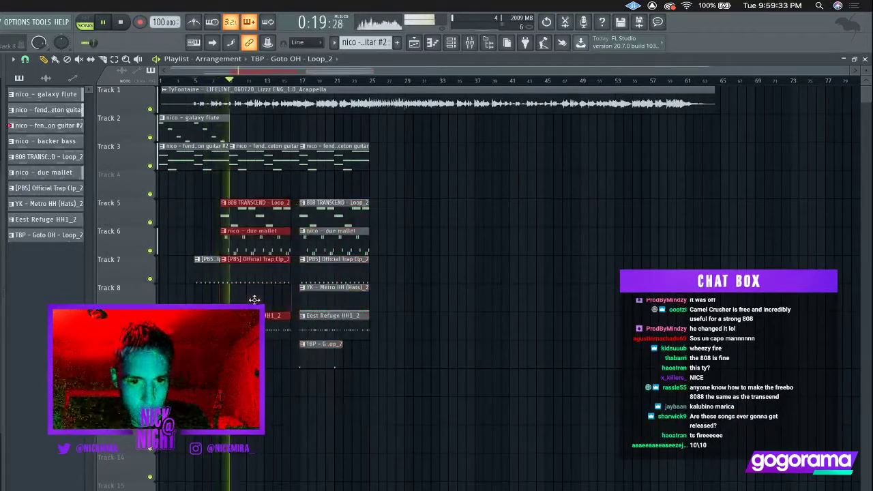
{"action": "left_click_drag", "start_coordinate": [259, 260], "coordinate": [270, 268]}
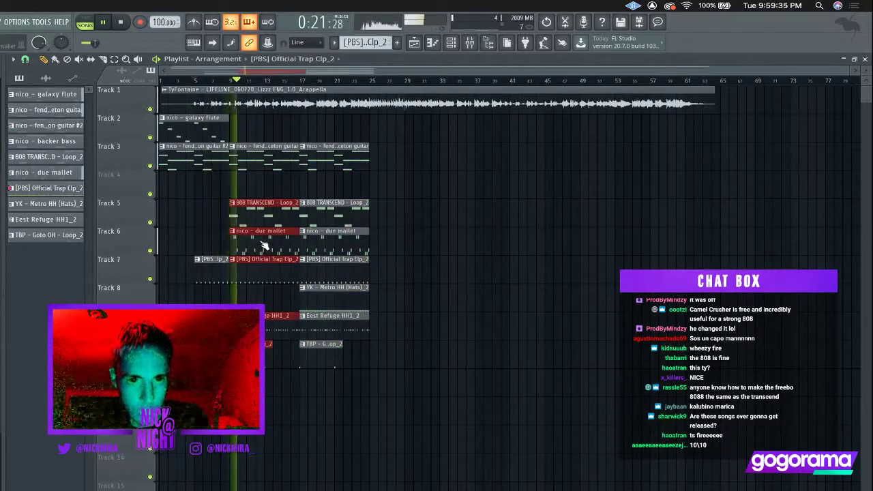
{"action": "left_click", "coordinate": [268, 231]}
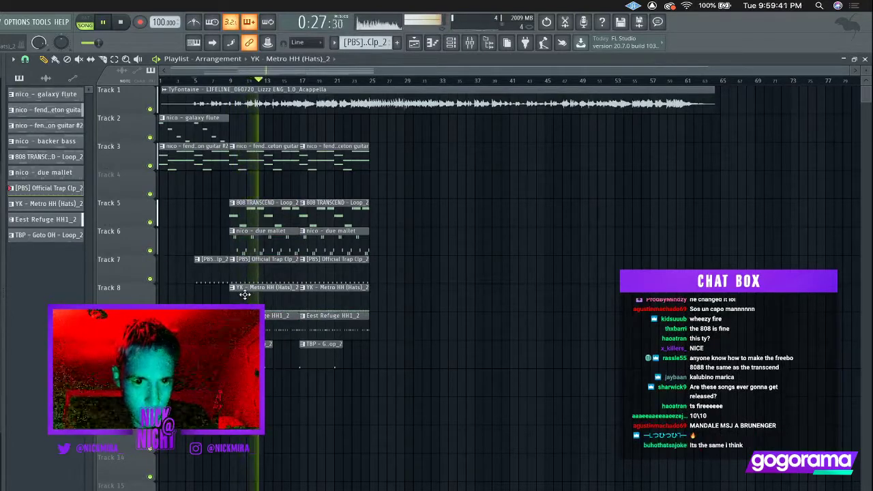
Extend the Goto OH clip at bar 17 to bar 25 and delete the YK - Metro HH clip from bars 9 to 16.
{"action": "right_click", "coordinate": [271, 328]}
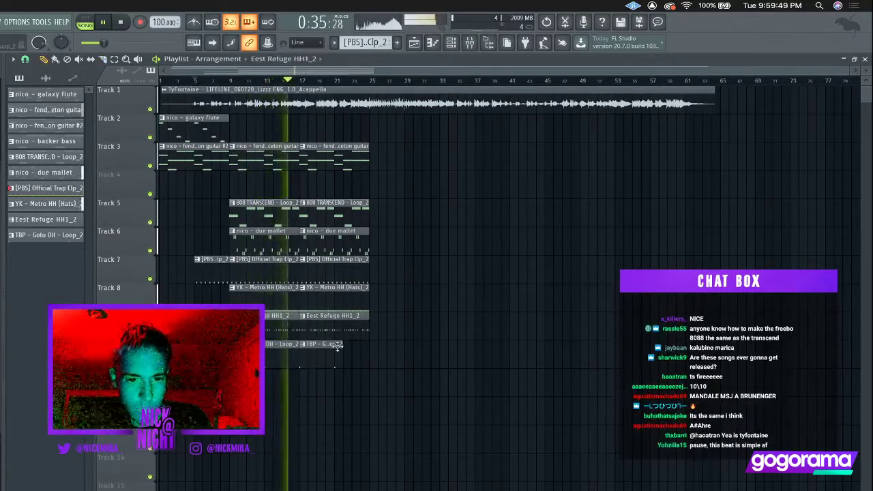
{"action": "left_click_drag", "start_coordinate": [341, 345], "coordinate": [368, 344]}
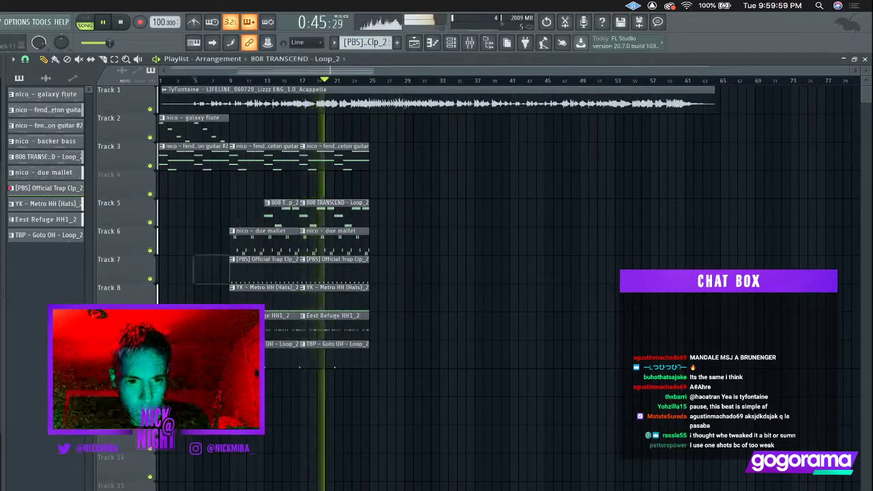
{"action": "right_click", "coordinate": [247, 294]}
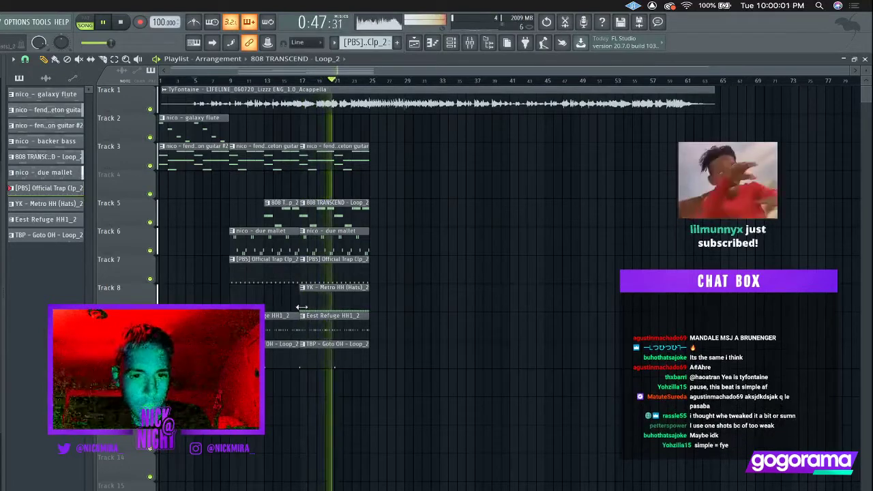
Duplicate the galaxy flute clip on track 2 twice so the flute also plays from bars 9 to 25.
{"action": "left_click", "coordinate": [204, 124], "text": "super"}
{"action": "key", "text": "super+b"}
{"action": "key", "text": "super+b"}
{"action": "key", "text": "super+d"}
Place the backer bass pattern on track 4 at bar 9 and delete the 808 clip starting at bar 13.
{"action": "left_click", "coordinate": [68, 142]}
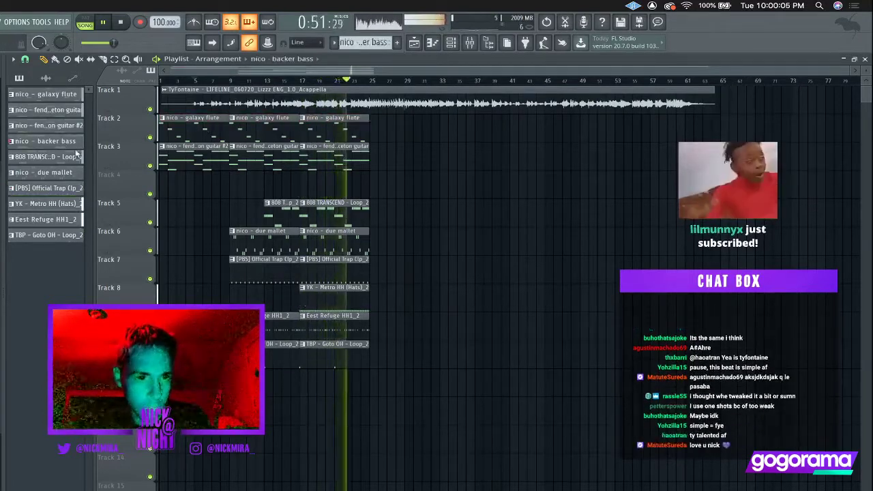
{"action": "left_click_drag", "start_coordinate": [77, 157], "coordinate": [282, 195]}
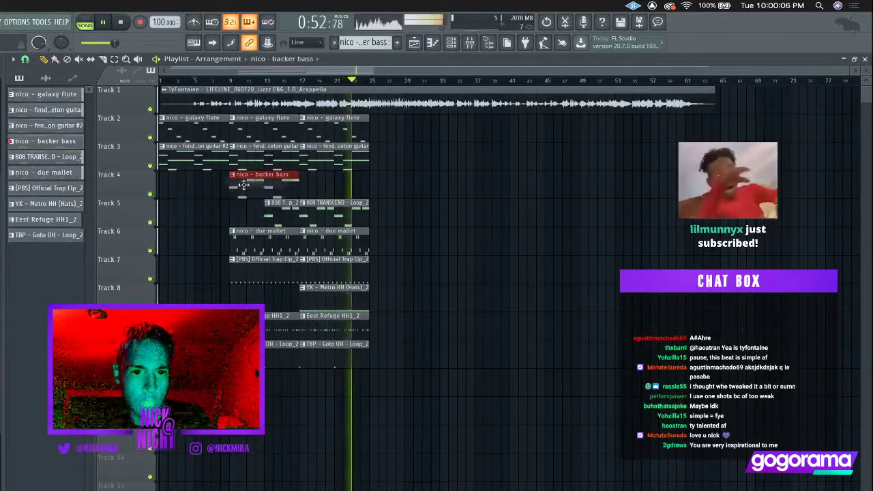
{"action": "right_click", "coordinate": [275, 210]}
Make a unique copy of the bar 17 guitar clip and place it at bar 33 on track 3.
{"action": "left_click_drag", "start_coordinate": [405, 139], "coordinate": [351, 166]}
{"action": "left_click", "coordinate": [352, 165], "text": "super"}
{"action": "key", "text": "super+b"}
{"action": "key", "text": "super+d"}
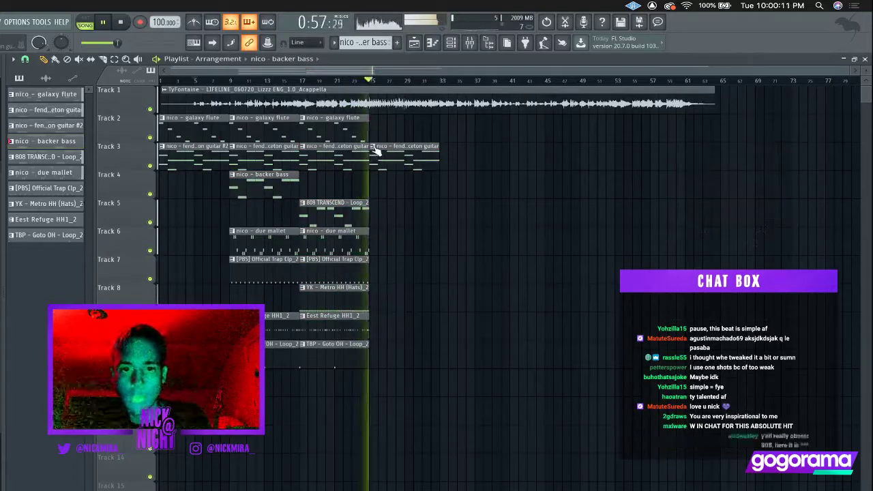
{"action": "right_click", "coordinate": [373, 149]}
{"action": "left_click", "coordinate": [402, 214]}
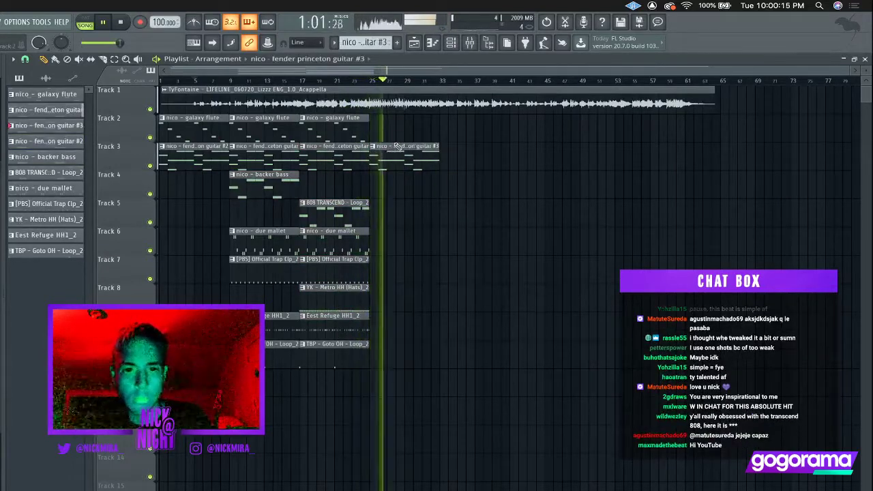
{"action": "left_click_drag", "start_coordinate": [397, 146], "coordinate": [468, 147]}
{"action": "left_click", "coordinate": [446, 81]}
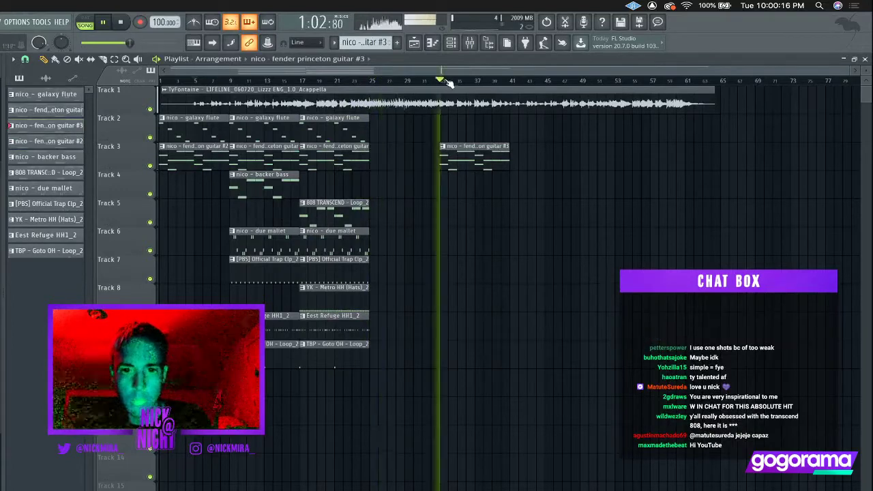
Rework the new guitar pattern's chords in bars 2 to 4 into D#4-G4-A#4, E4-G4-A#4 and F4-G#4-C5.
{"action": "double_click", "coordinate": [465, 150]}
{"action": "key", "text": "space"}
{"action": "right_click", "coordinate": [96, 204]}
{"action": "right_click", "coordinate": [92, 264]}
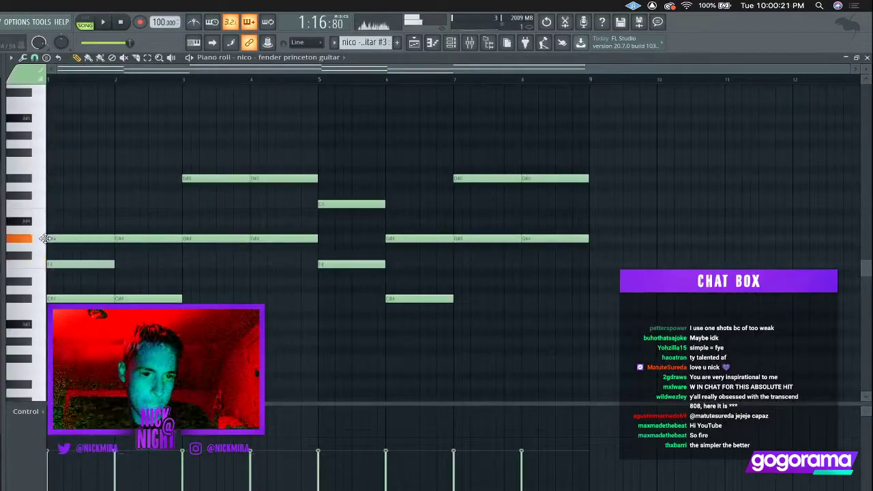
{"action": "left_click_drag", "start_coordinate": [121, 298], "coordinate": [121, 282]}
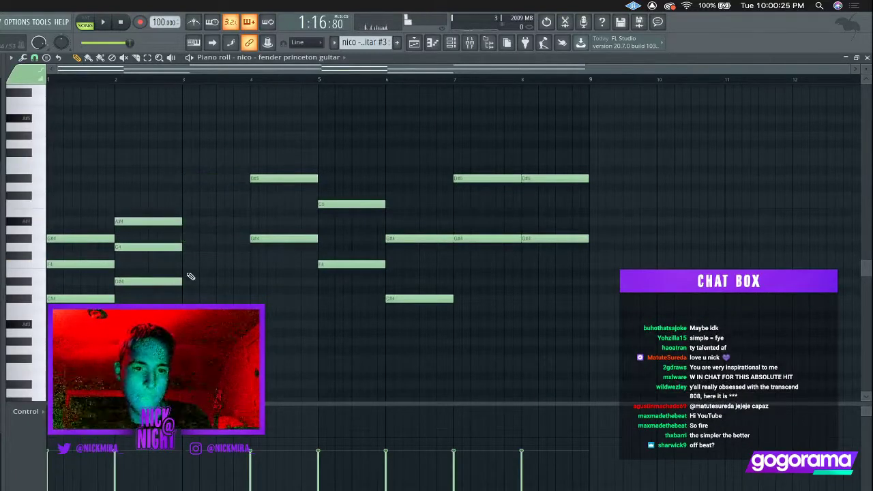
{"action": "left_click", "coordinate": [190, 249]}
{"action": "left_click", "coordinate": [186, 221]}
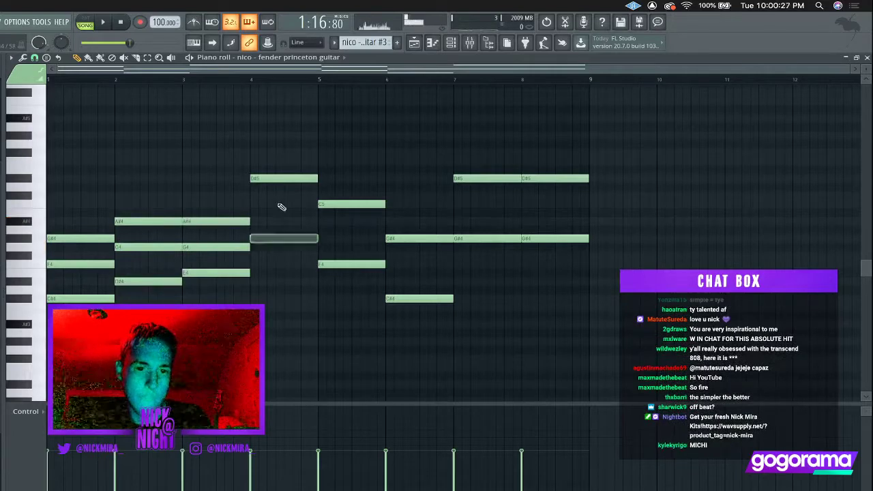
{"action": "right_click", "coordinate": [277, 178]}
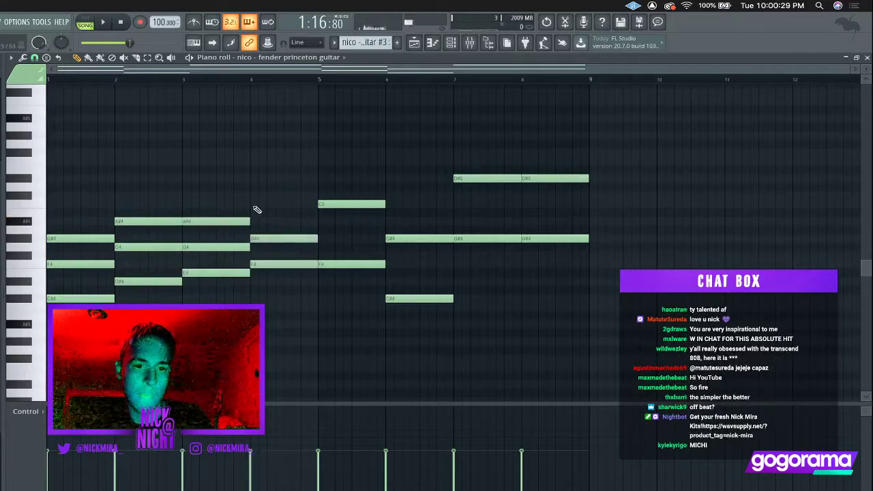
Raise the middle note of each guitar chord in bars 1 to 4 by one octave during playback.
{"action": "key", "text": "space"}
{"action": "left_click", "coordinate": [98, 264], "text": "ctrl+shift"}
{"action": "left_click", "coordinate": [153, 247], "text": "ctrl+shift"}
{"action": "left_click", "coordinate": [215, 247], "text": "ctrl+shift"}
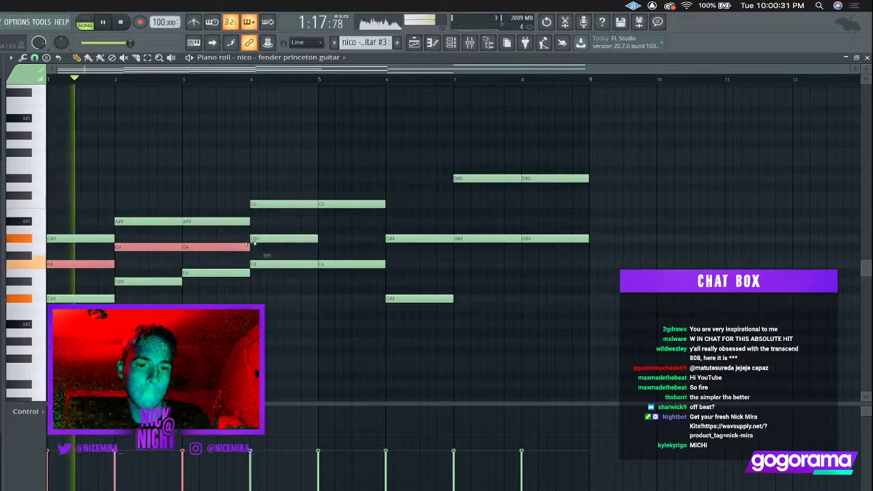
{"action": "left_click", "coordinate": [271, 239], "text": "ctrl+shift"}
{"action": "key", "text": "ctrl+Up"}
{"action": "key", "text": "ctrl+d"}
Replace the guitar notes in bars 5 to 8 with a duplicate of the chords from bars 1 to 4.
{"action": "left_click_drag", "start_coordinate": [335, 141], "coordinate": [711, 318], "text": "ctrl"}
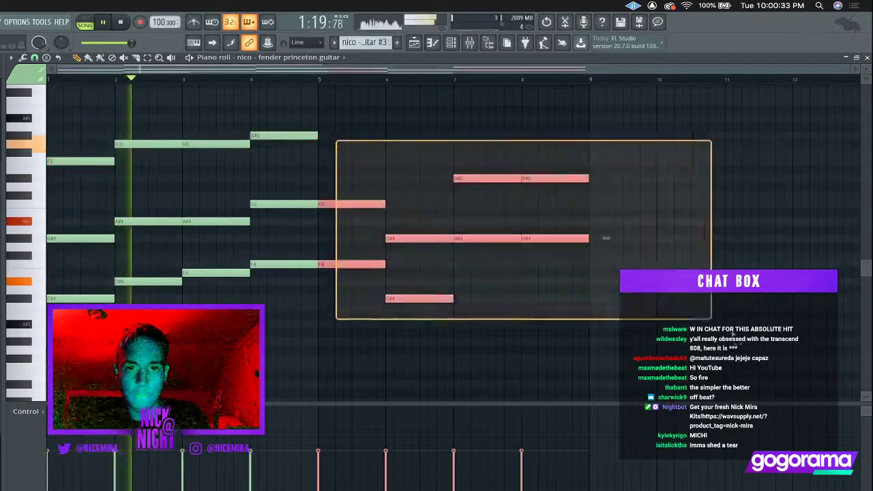
{"action": "key", "text": "Delete"}
{"action": "key", "text": "ctrl+b"}
{"action": "key", "text": "ctrl+d"}
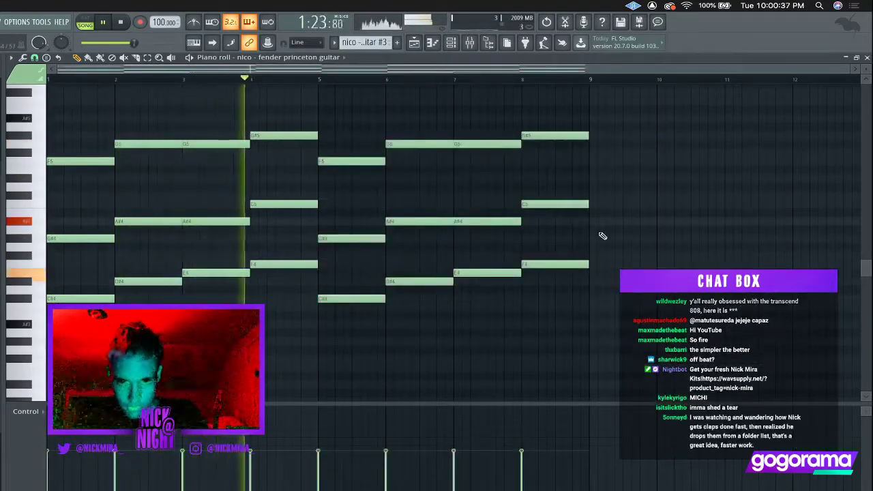
Duplicate the galaxy flute clip in the playlist so a copy sits above the new guitar clip at bar 33.
{"action": "key", "text": "F5"}
{"action": "left_click_drag", "start_coordinate": [386, 136], "coordinate": [290, 125], "text": "ctrl"}
{"action": "key", "text": "ctrl+b"}
{"action": "key", "text": "ctrl+b"}
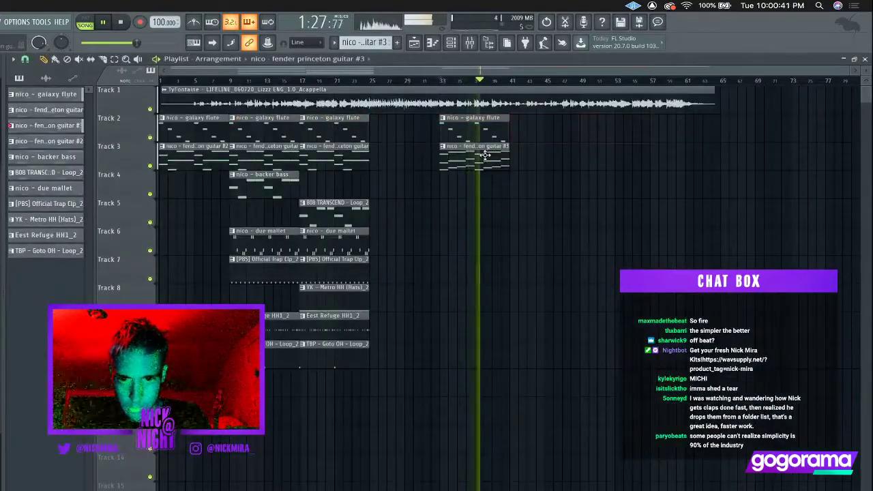
Add a short G5 note halfway through bar 8 of the new guitar pattern and return to the playlist.
{"action": "key", "text": "F7"}
{"action": "scroll", "coordinate": [410, 90], "scroll_direction": "left", "scroll_amount": 5}
{"action": "scroll", "coordinate": [407, 162], "scroll_direction": "up", "scroll_amount": 2}
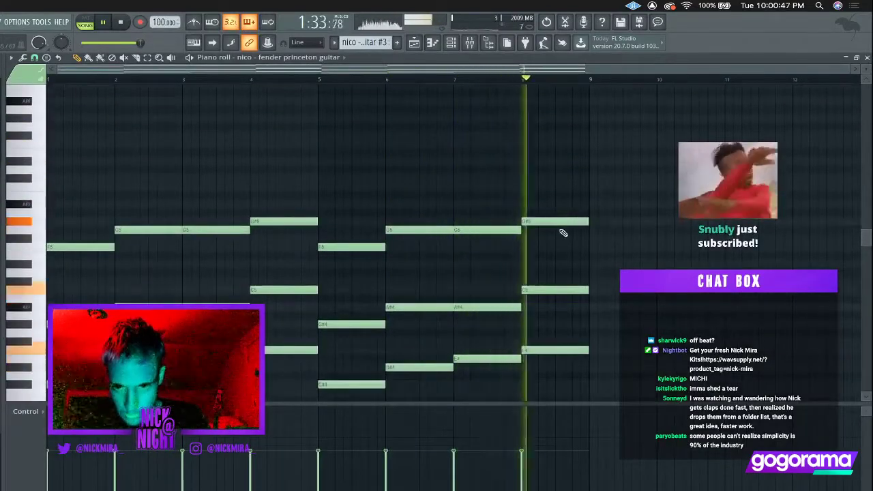
{"action": "left_click", "coordinate": [561, 232]}
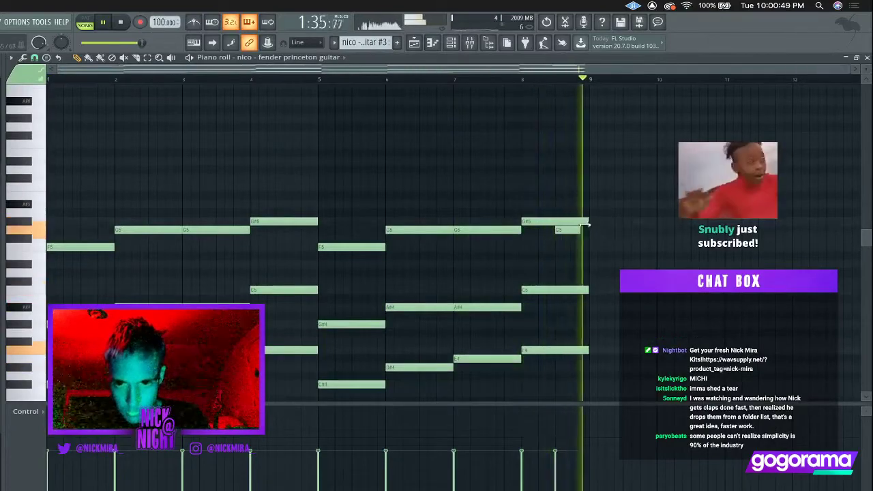
{"action": "key", "text": "F6"}
{"action": "left_click", "coordinate": [585, 346]}
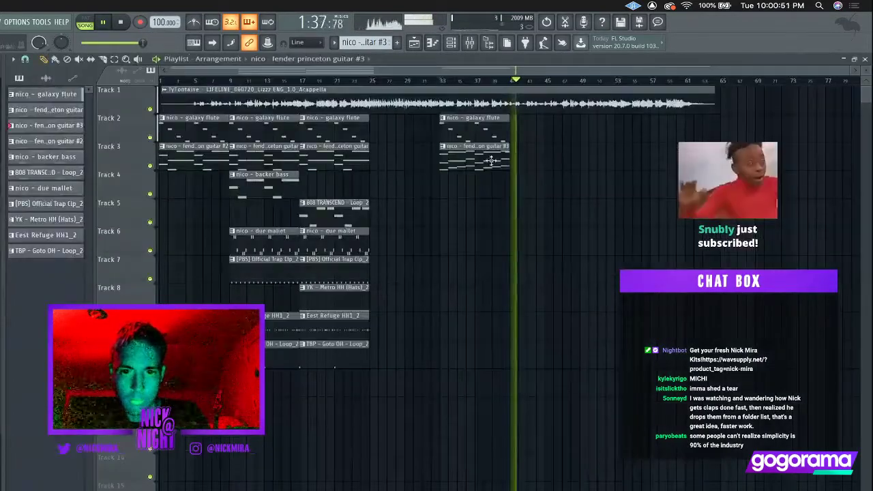
Copy the flute, guitar and backer bass clips of bars 9 to 16 to bar 41 and play from bar 33.
{"action": "left_click_drag", "start_coordinate": [265, 178], "coordinate": [540, 156]}
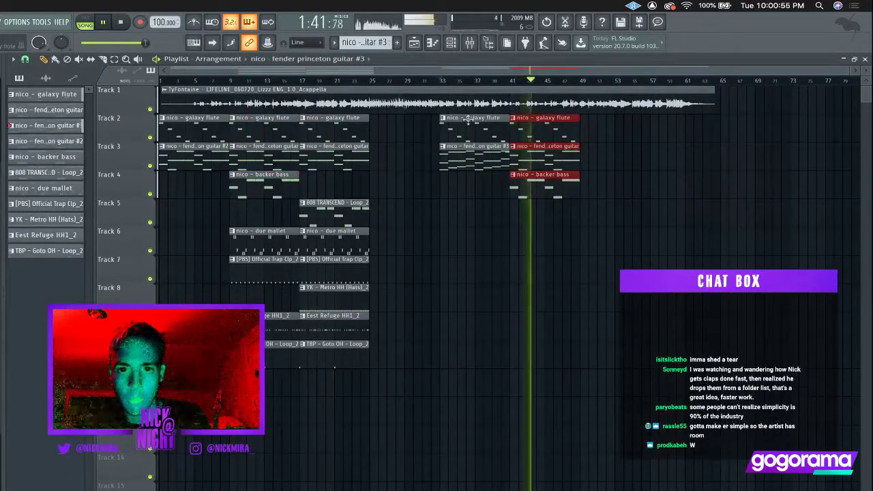
{"action": "left_click", "coordinate": [444, 81]}
Place a copy of the 808 clip at bar 33 on track 5, make it unique and open its notes.
{"action": "left_click", "coordinate": [352, 210], "text": "super"}
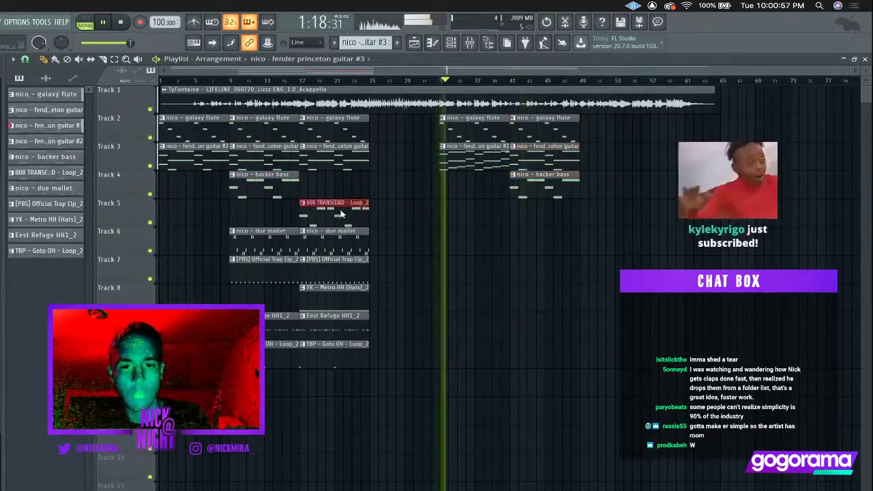
{"action": "key", "text": "super+b"}
{"action": "key", "text": "super+b"}
{"action": "right_click", "coordinate": [408, 211]}
{"action": "left_click", "coordinate": [443, 204]}
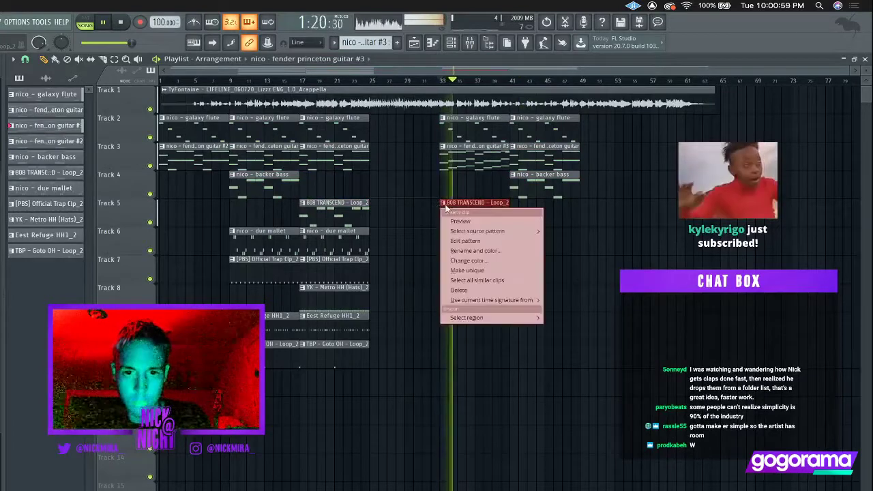
{"action": "left_click", "coordinate": [426, 221]}
{"action": "right_click", "coordinate": [448, 202]}
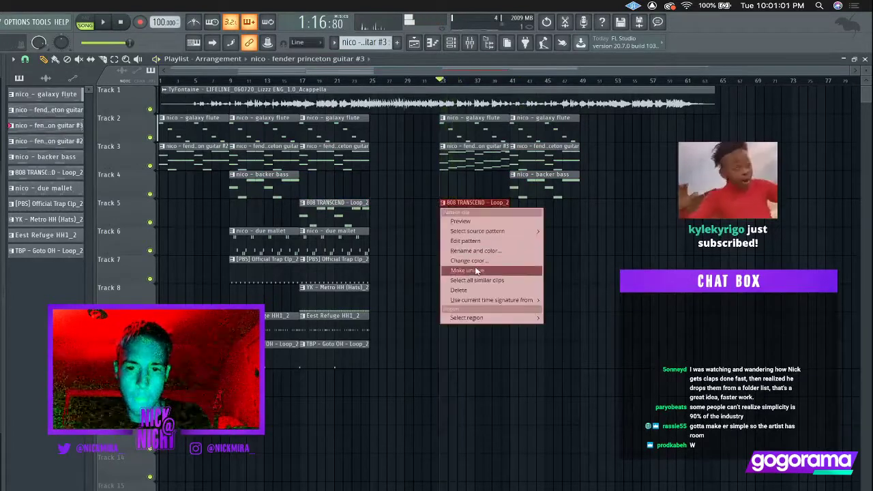
{"action": "left_click", "coordinate": [468, 214]}
Transpose all notes of the new 808 pattern down four semitones so that bar 1 plays C#6.
{"action": "key", "text": "space"}
{"action": "scroll", "coordinate": [467, 213], "scroll_direction": "down", "scroll_amount": 4}
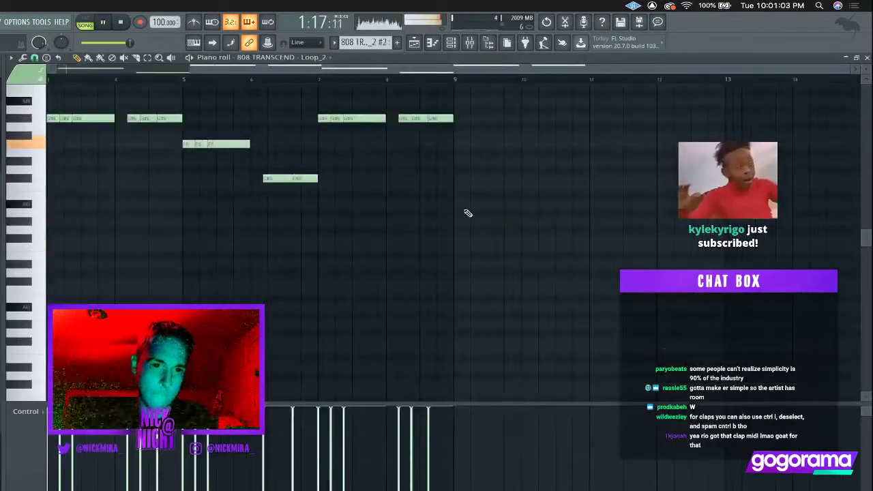
{"action": "key", "text": "space"}
{"action": "scroll", "coordinate": [467, 213], "scroll_direction": "up", "scroll_amount": 2}
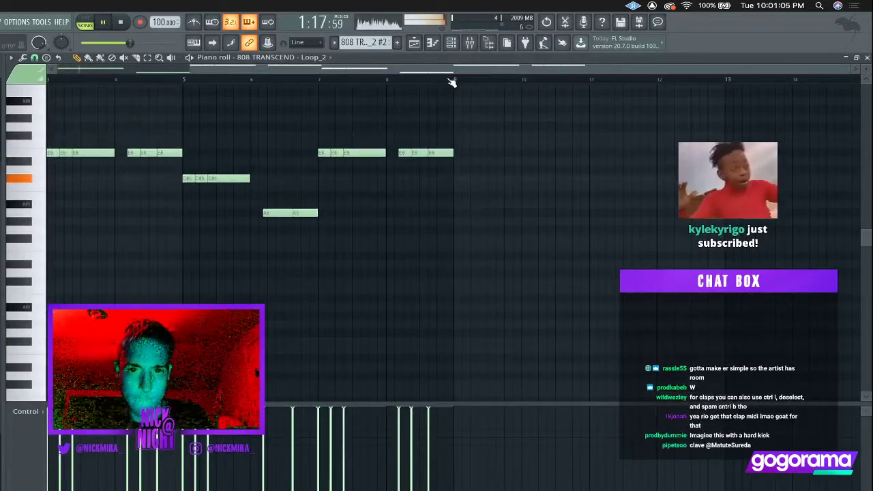
{"action": "scroll", "coordinate": [451, 83], "scroll_direction": "left", "scroll_amount": 3}
Raise the 808 notes in bar 2 to D#6 and those in bar 4 to F6.
{"action": "left_click_drag", "start_coordinate": [123, 196], "coordinate": [262, 246]}
{"action": "key", "text": "shift+Up"}
{"action": "key", "text": "shift+Up"}
{"action": "key", "text": "shift+Up"}
{"action": "key", "text": "shift+Up"}
{"action": "key", "text": "shift+Up"}
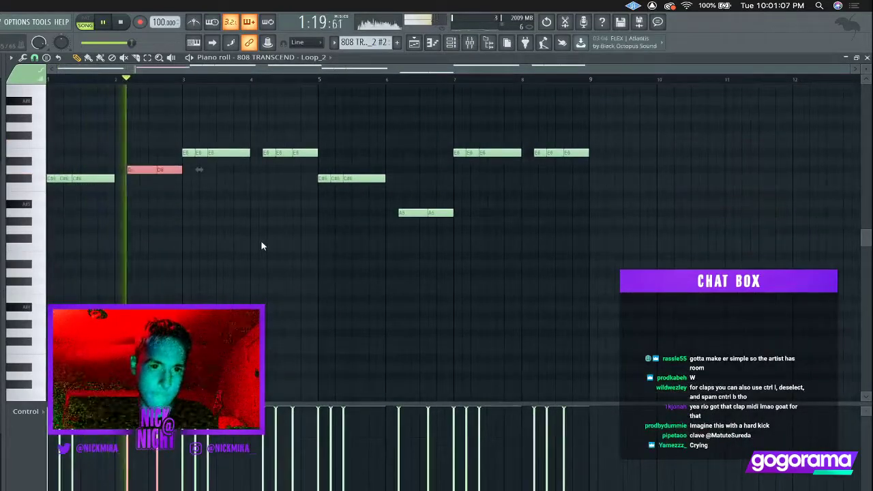
{"action": "key", "text": "Up"}
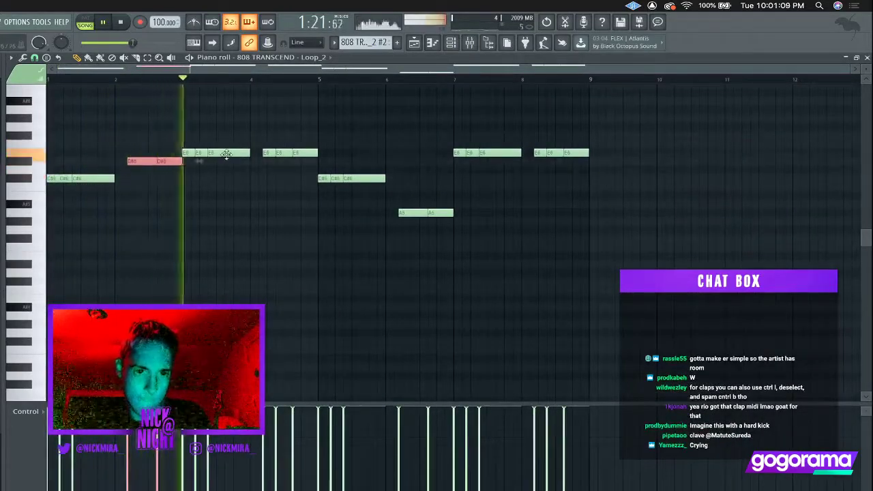
{"action": "left_click", "coordinate": [290, 152]}
{"action": "key", "text": "Up"}
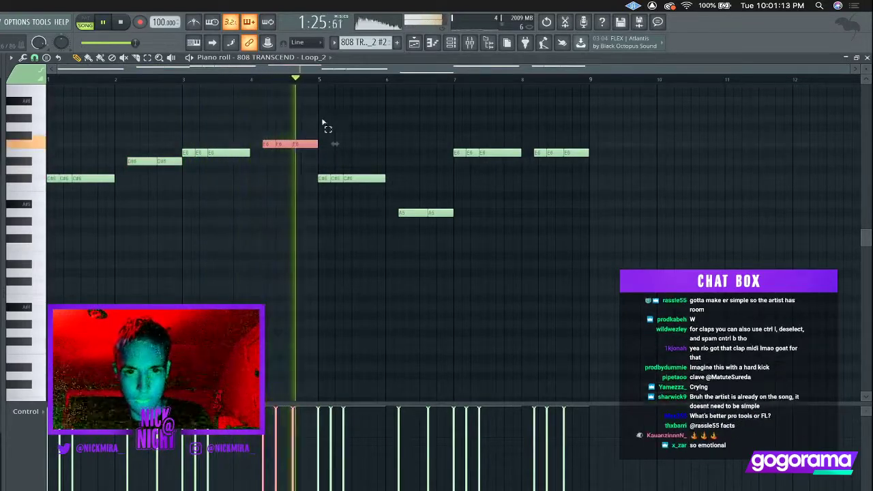
Replace the 808 notes in bars 5 to 8 with a duplicate of bars 1 to 4 and return to the playlist.
{"action": "left_click_drag", "start_coordinate": [323, 123], "coordinate": [747, 360]}
{"action": "key", "text": "Delete"}
{"action": "key", "text": "super+b"}
{"action": "key", "text": "super+d"}
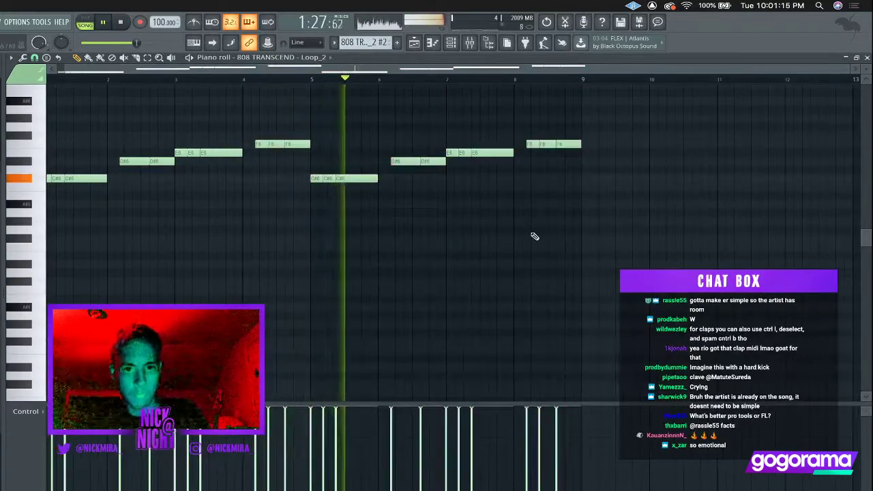
{"action": "key", "text": "super+Down"}
{"action": "key", "text": "Escape"}
{"action": "key", "text": "Escape"}
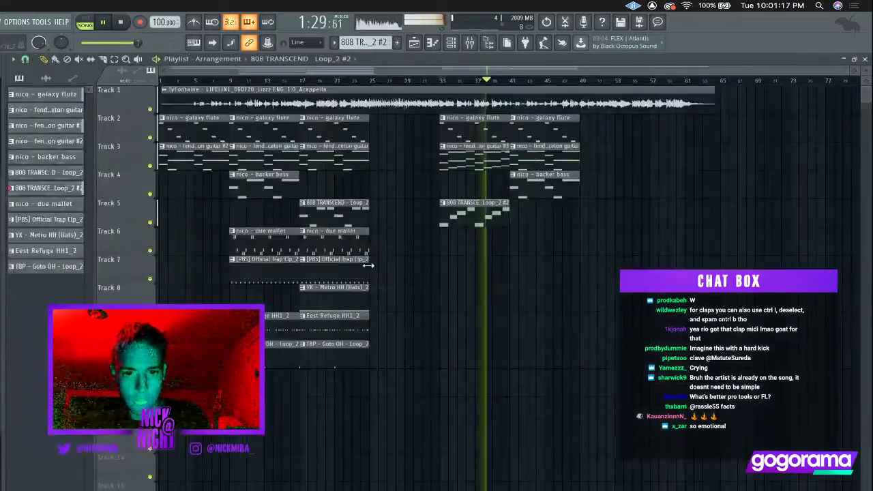
Copy the trap clap, Metro hats and Goto OH clips to bar 33, and remove the Eest Refuge hi-hat clips from bars 33 and 17.
{"action": "key", "text": "ctrl+b"}
{"action": "key", "text": "ctrl+b"}
{"action": "right_click", "coordinate": [399, 270]}
{"action": "right_click", "coordinate": [469, 331]}
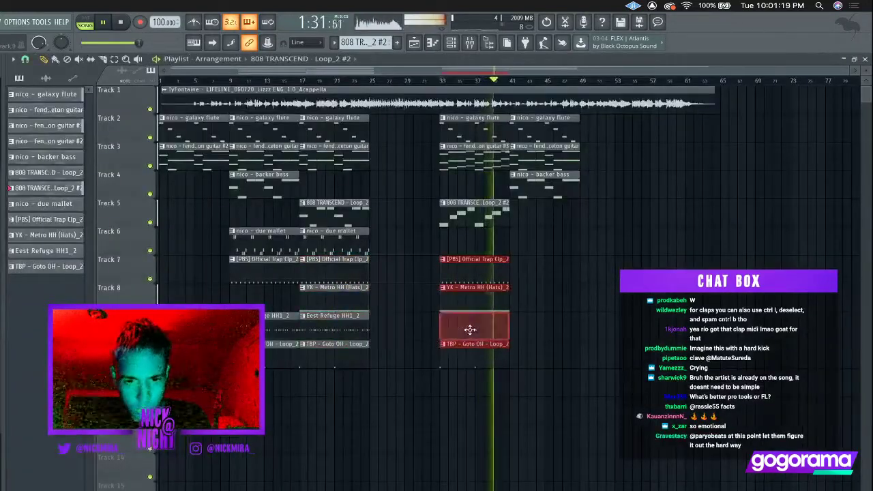
{"action": "right_click", "coordinate": [351, 319]}
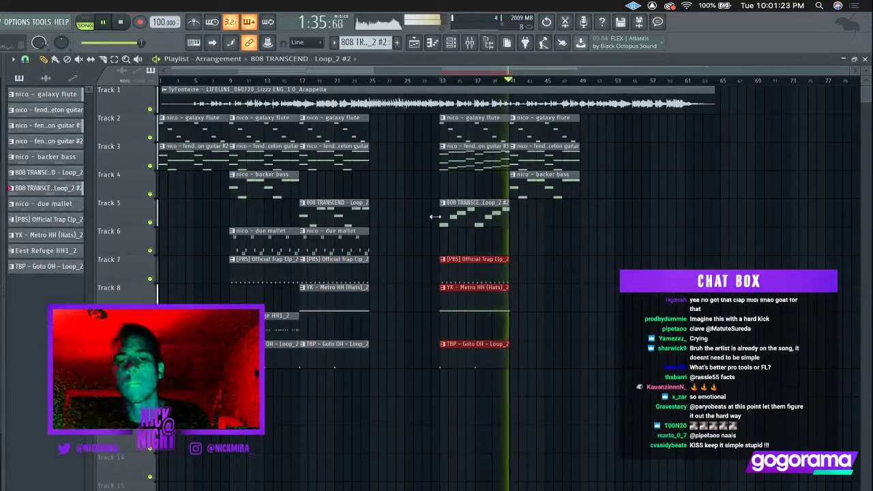
Open the guitar #3 pattern at bar 33 and trim all its notes to end half a beat before each bar line.
{"action": "double_click", "coordinate": [452, 160]}
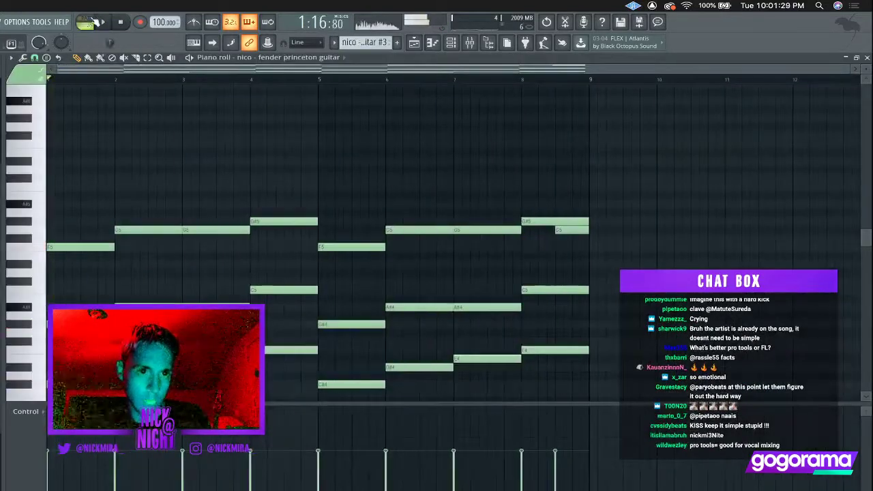
{"action": "left_click", "coordinate": [101, 22]}
{"action": "scroll", "coordinate": [189, 231], "scroll_direction": "down", "scroll_amount": 4}
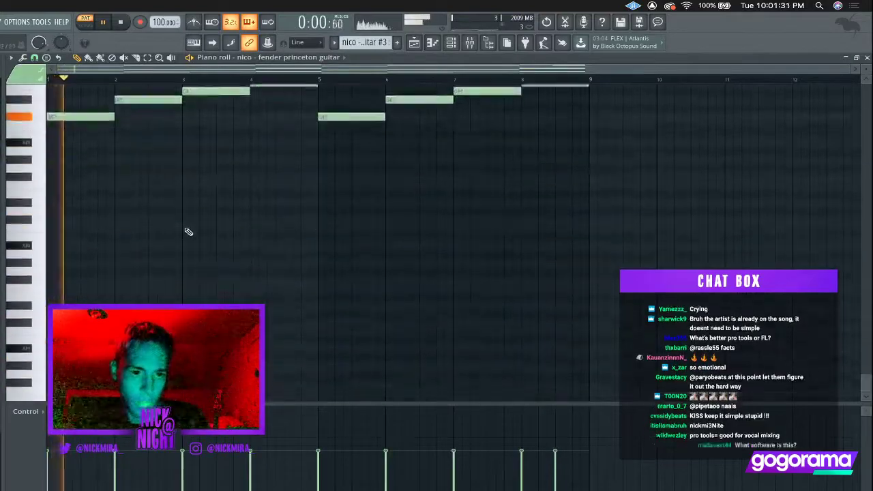
{"action": "scroll", "coordinate": [205, 201], "scroll_direction": "up", "scroll_amount": 6}
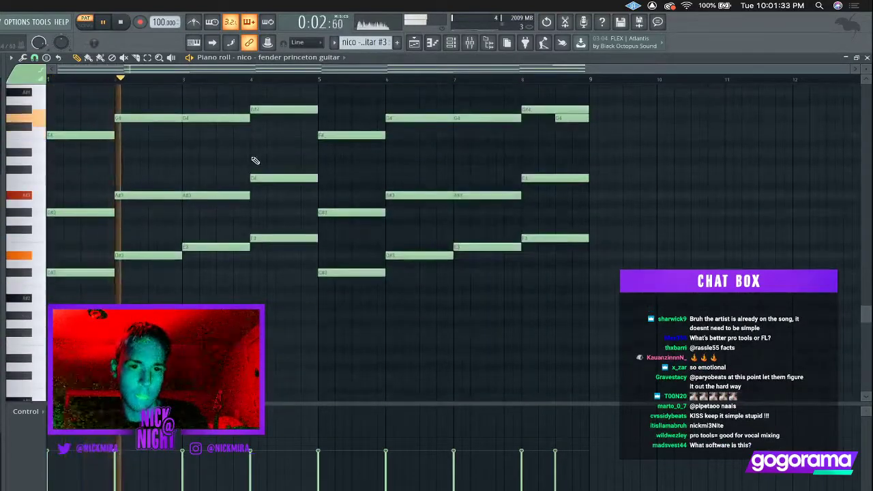
{"action": "key", "text": "ctrl+a"}
{"action": "left_click_drag", "start_coordinate": [316, 105], "coordinate": [298, 105]}
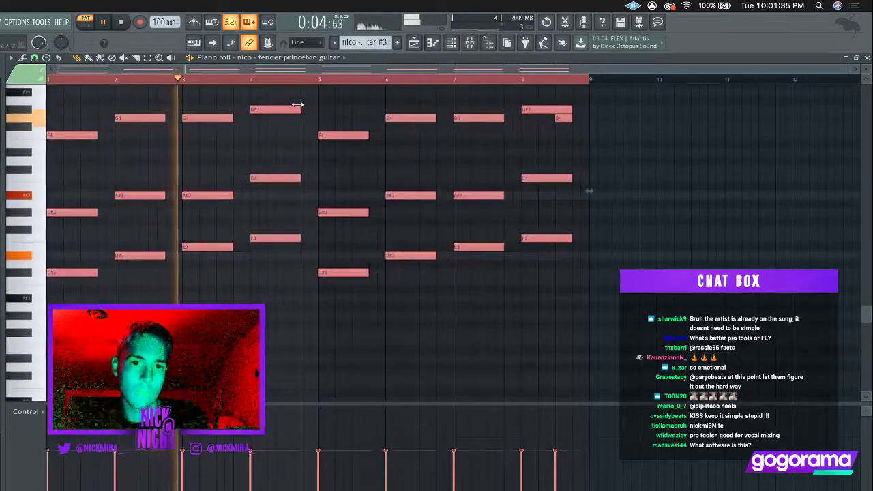
{"action": "key", "text": "ctrl+d"}
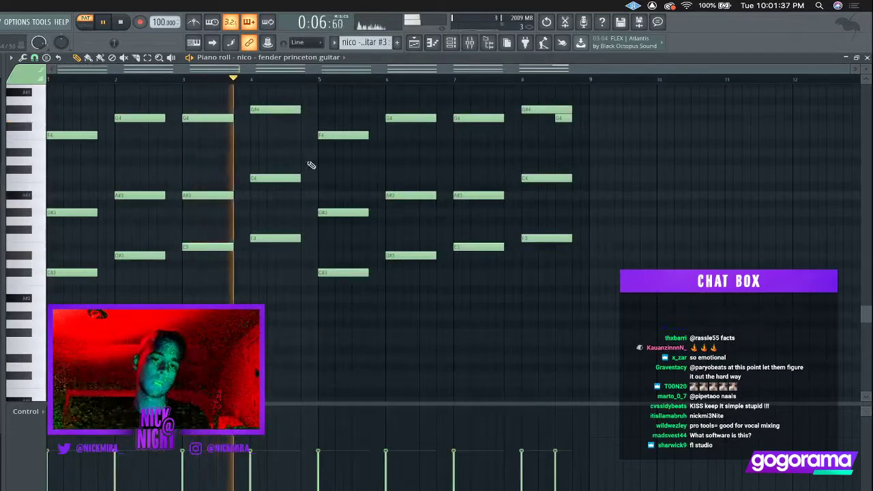
{"action": "key", "text": "ctrl+a"}
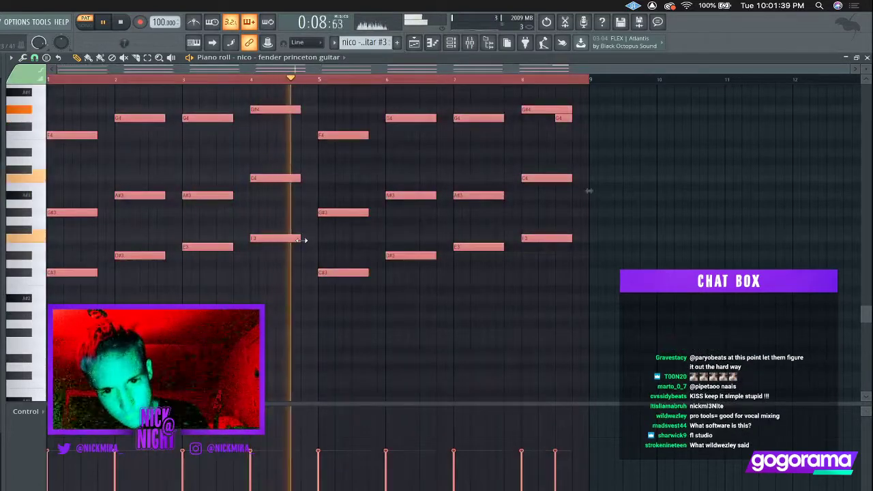
{"action": "left_click_drag", "start_coordinate": [303, 240], "coordinate": [311, 240]}
{"action": "key", "text": "ctrl+d"}
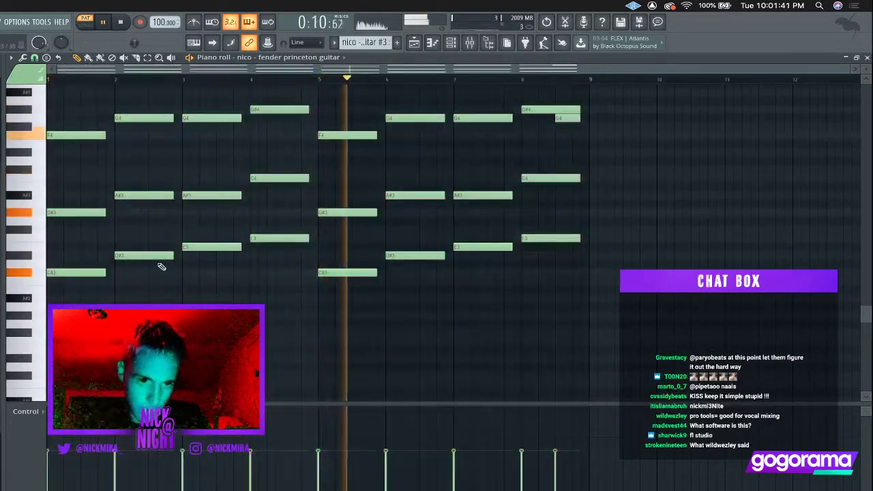
Copy the lowest guitar note of every chord and transpose the copies up two octaves, starting on C#5.
{"action": "left_click_drag", "start_coordinate": [62, 293], "coordinate": [541, 238]}
{"action": "key", "text": "ctrl+c"}
{"action": "key", "text": "ctrl+v"}
{"action": "key", "text": "ctrl+Up"}
{"action": "key", "text": "ctrl+Up"}
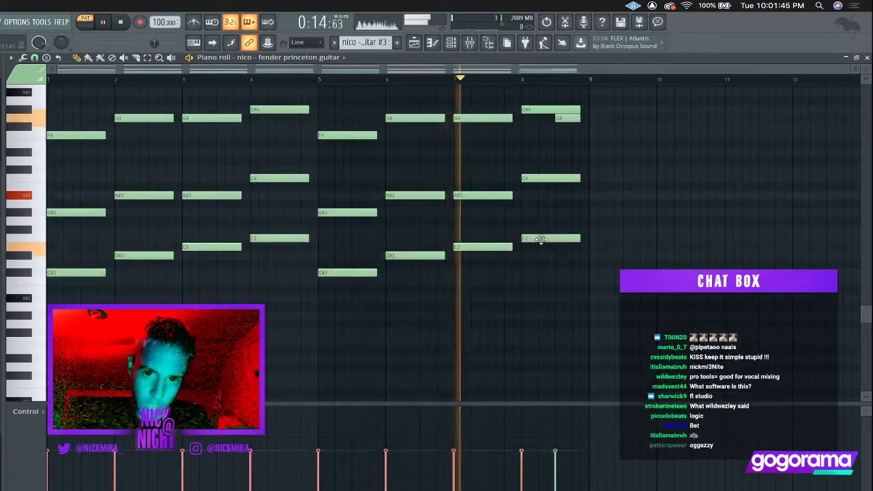
{"action": "scroll", "coordinate": [541, 239], "scroll_direction": "up", "scroll_amount": 5}
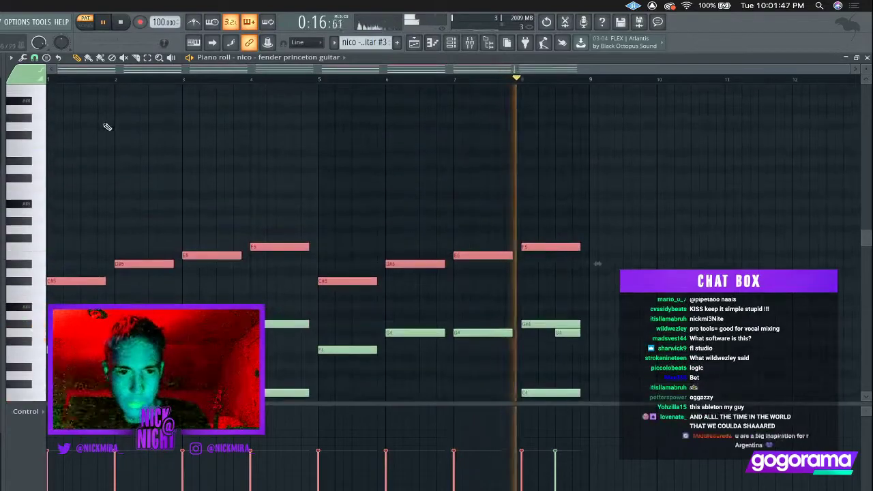
Audition the guitar #3 pattern from several of its first bars, and return to song playback in the playlist.
{"action": "left_click", "coordinate": [52, 80]}
{"action": "left_click", "coordinate": [125, 79]}
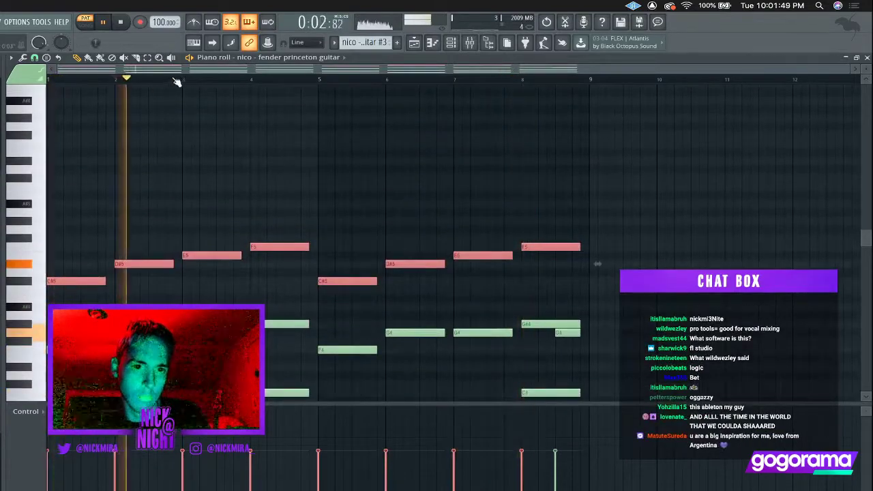
{"action": "left_click_drag", "start_coordinate": [176, 82], "coordinate": [255, 79]}
{"action": "key", "text": "F6"}
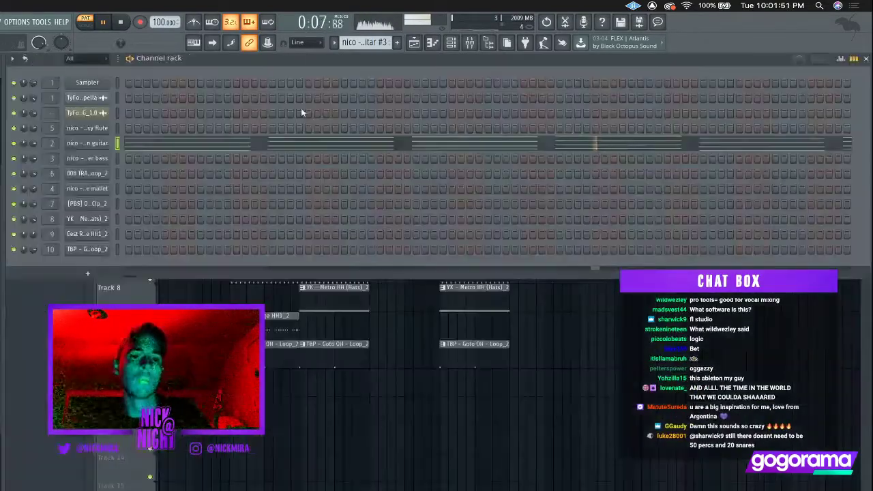
{"action": "key", "text": "F6"}
{"action": "key", "text": "l"}
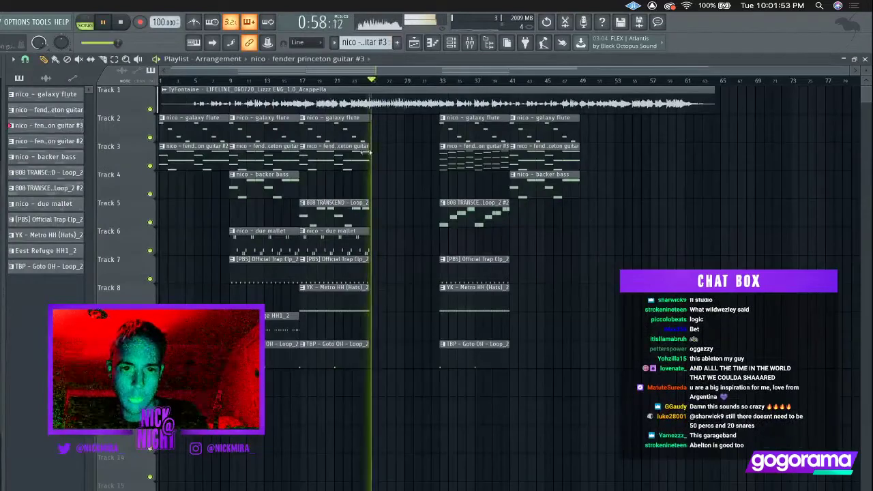
{"action": "left_click_drag", "start_coordinate": [436, 135], "coordinate": [474, 210]}
{"action": "left_click_drag", "start_coordinate": [473, 155], "coordinate": [403, 154]}
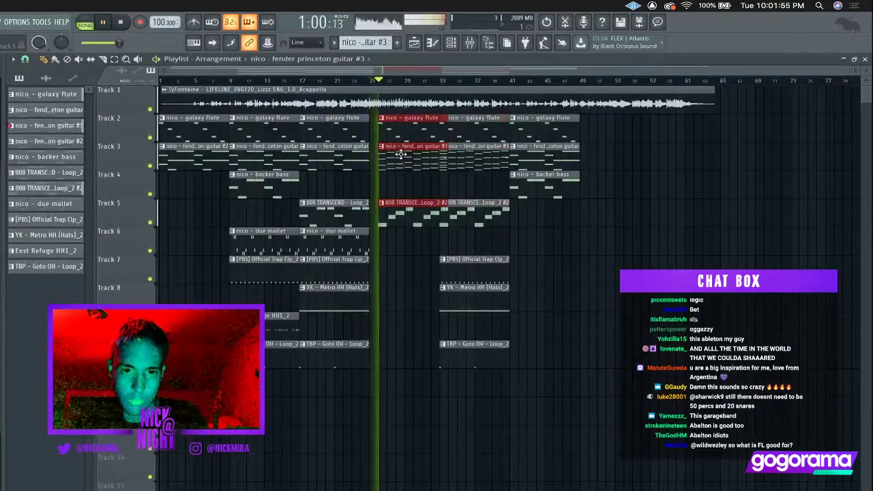
{"action": "right_click", "coordinate": [402, 206]}
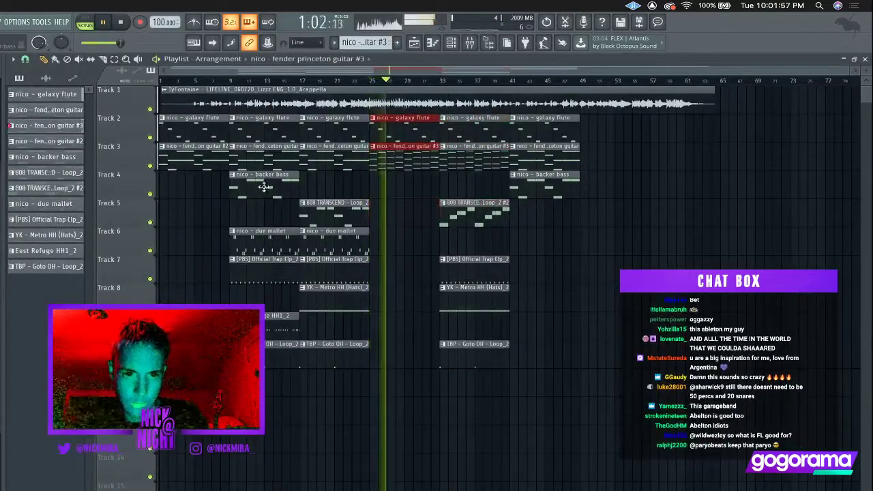
{"action": "left_click_drag", "start_coordinate": [264, 187], "coordinate": [407, 189]}
{"action": "right_click", "coordinate": [407, 189]}
{"action": "right_click", "coordinate": [406, 160]}
{"action": "right_click", "coordinate": [405, 132]}
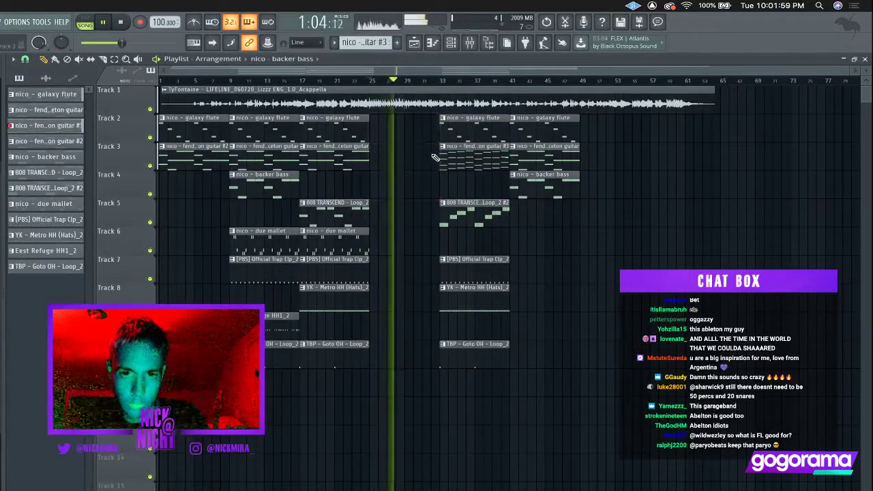
Copy the flute and original guitar clips from bar 17 to bar 25 on tracks 2 and 3.
{"action": "left_click_drag", "start_coordinate": [389, 131], "coordinate": [349, 153]}
{"action": "left_click_drag", "start_coordinate": [332, 154], "coordinate": [401, 154]}
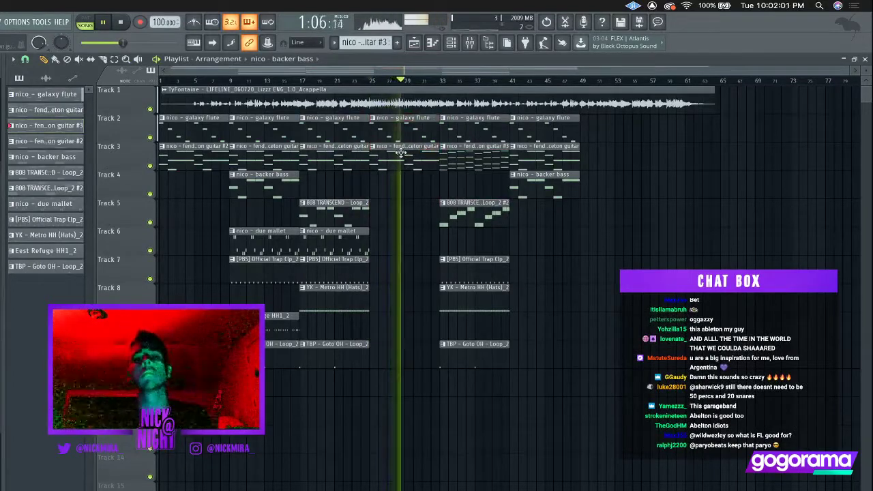
{"action": "double_click", "coordinate": [480, 162]}
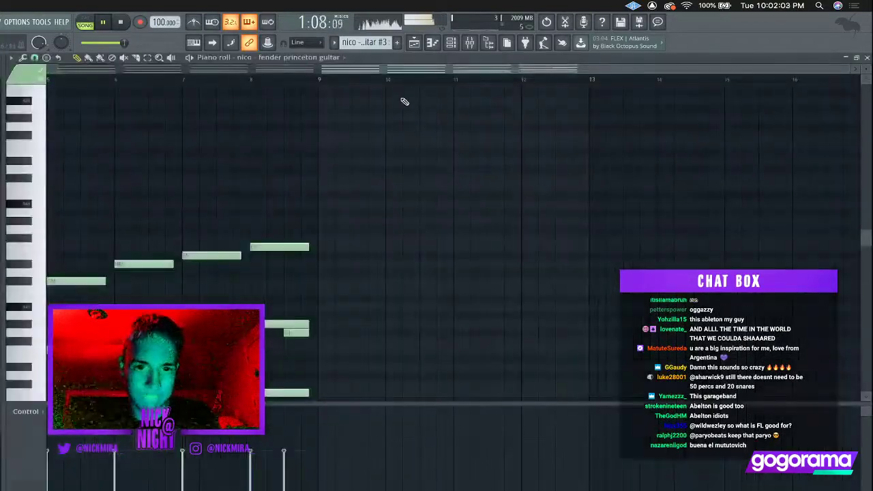
{"action": "left_click_drag", "start_coordinate": [411, 70], "coordinate": [425, 80]}
{"action": "key", "text": "Escape"}
{"action": "key", "text": "Escape"}
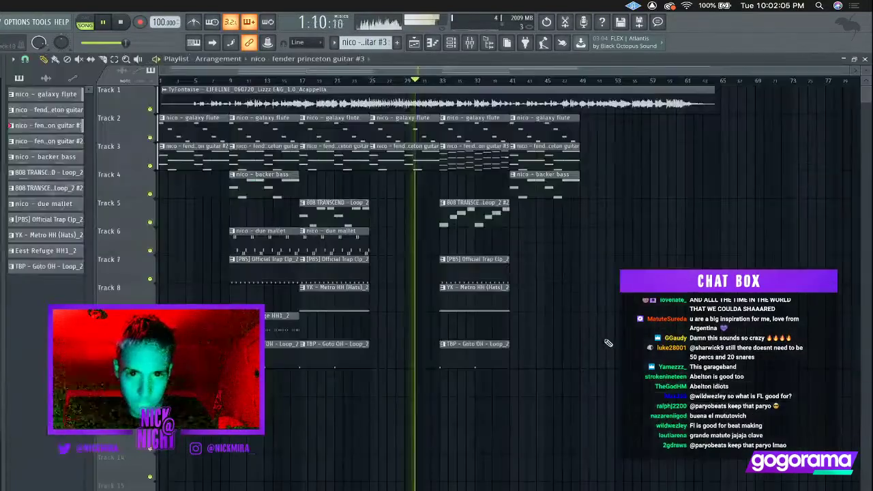
Duplicate the mallet and trap clap clips from bar 17 to bar 25, leaving out the Metro hats copy.
{"action": "scroll", "coordinate": [484, 81], "scroll_direction": "up", "scroll_amount": 2}
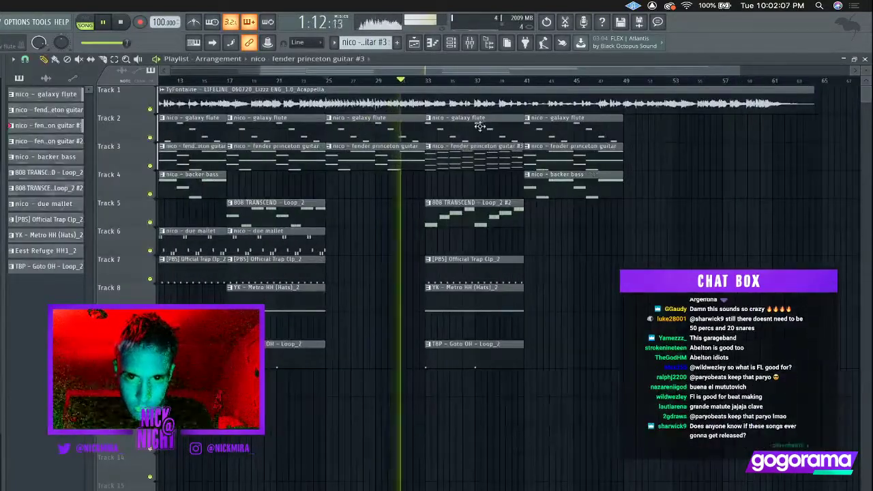
{"action": "left_click_drag", "start_coordinate": [345, 227], "coordinate": [304, 290]}
{"action": "key", "text": "ctrl+b"}
{"action": "key", "text": "ctrl+d"}
{"action": "right_click", "coordinate": [366, 295]}
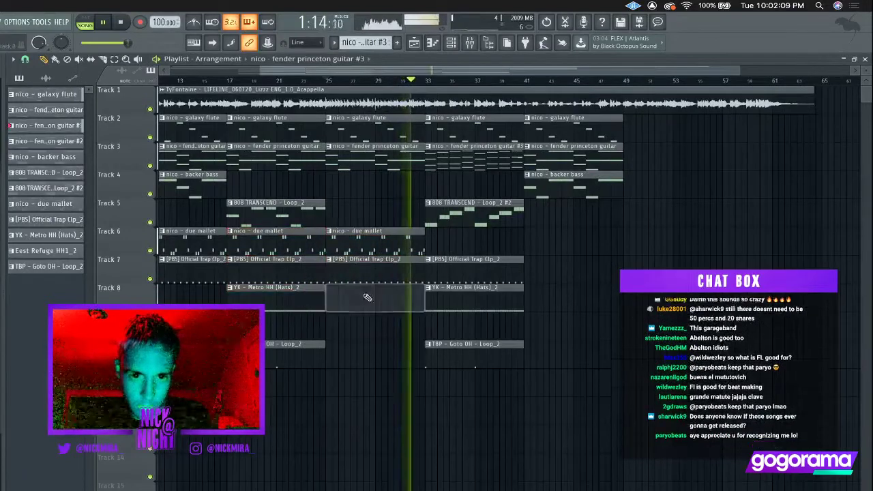
Copy the original 808 clip to bar 25 on track 5 and place the Eest Refuge hi-hat clip at bar 25 on track 9.
{"action": "left_click_drag", "start_coordinate": [335, 207], "coordinate": [282, 229]}
{"action": "left_click", "coordinate": [351, 215]}
{"action": "left_click", "coordinate": [352, 324]}
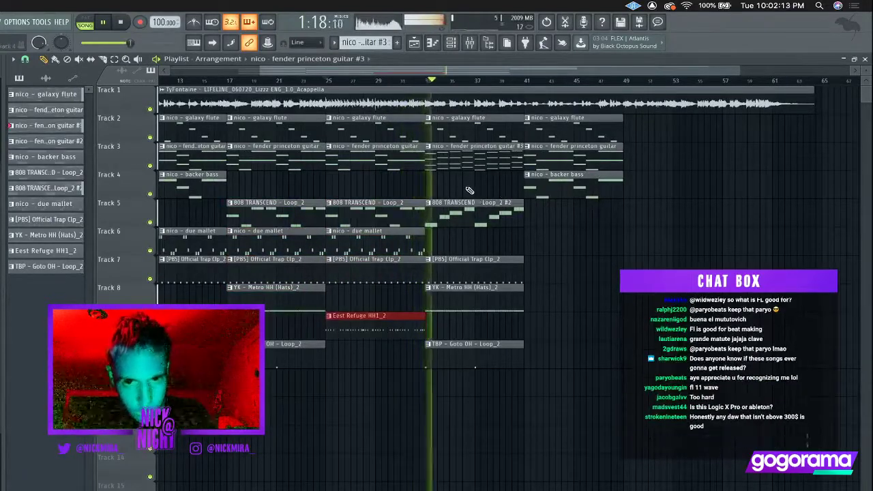
{"action": "key", "text": "ctrl+d"}
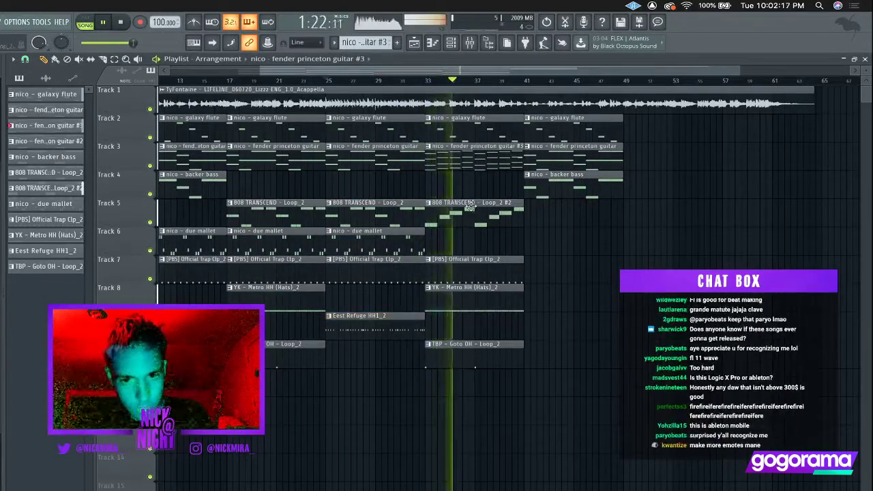
Delete the high E5 notes in bars 3 and 7 of the guitar #3 pattern and return to the playlist.
{"action": "double_click", "coordinate": [479, 158]}
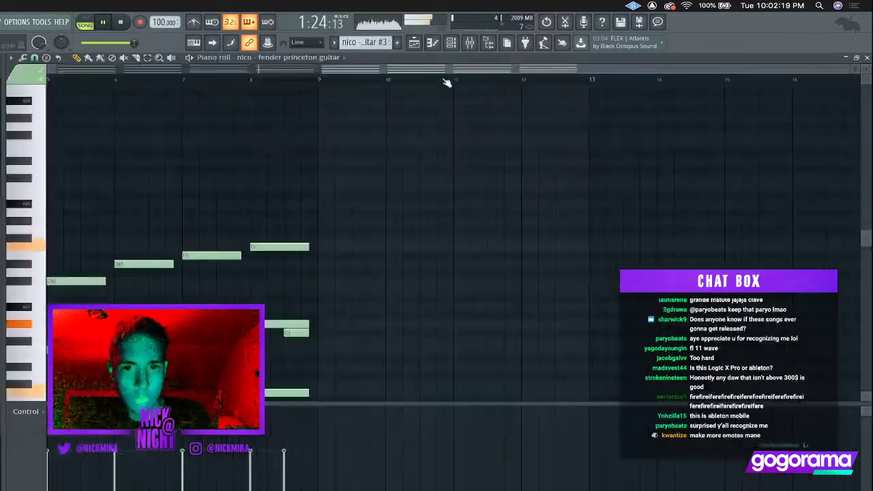
{"action": "left_click", "coordinate": [208, 256]}
{"action": "left_click", "coordinate": [486, 256], "text": "shift+super"}
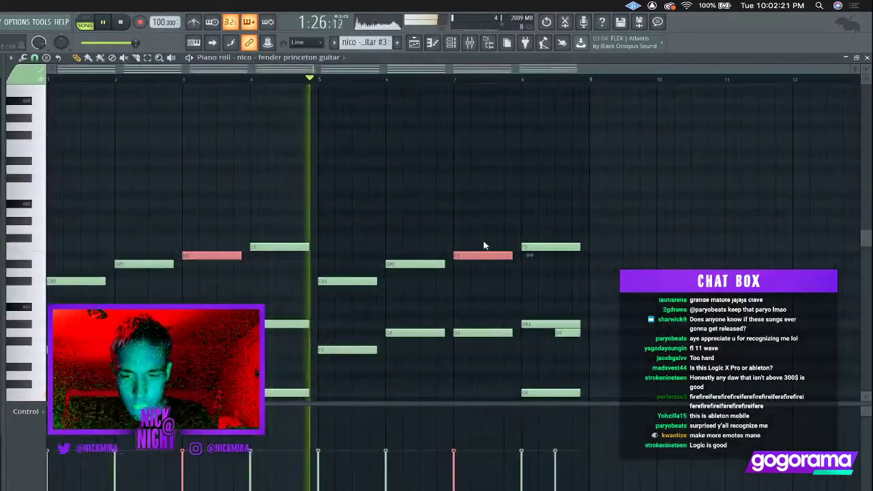
{"action": "key", "text": "Delete"}
{"action": "key", "text": "Escape"}
Check the stream chat in Streamlabs OBS and return to FL Studio.
{"action": "key", "text": "super+Tab"}
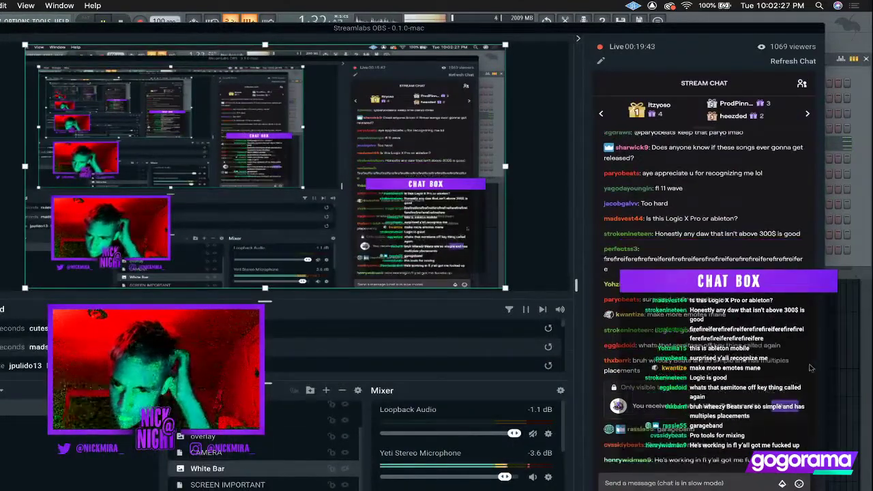
{"action": "left_click", "coordinate": [840, 330]}
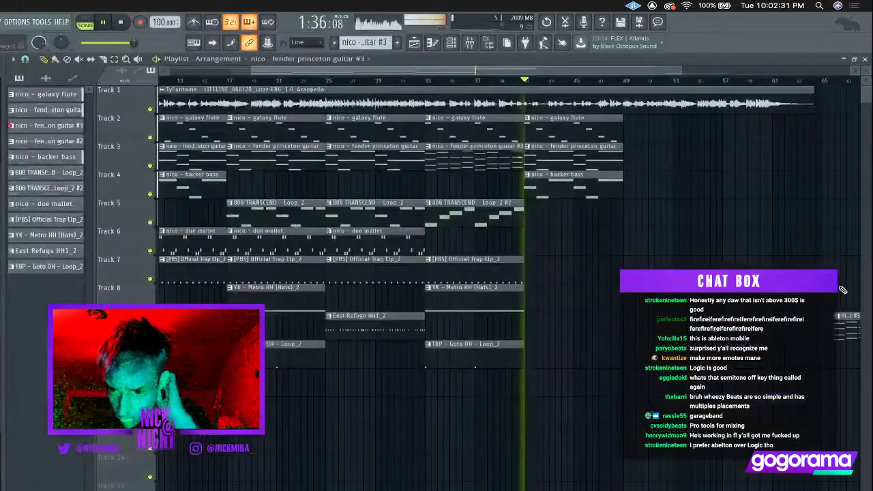
Repeat the flute, guitar and backer bass clips from bar 41 at bars 49 and 57, and mute the acapella track.
{"action": "left_click_drag", "start_coordinate": [600, 107], "coordinate": [535, 263]}
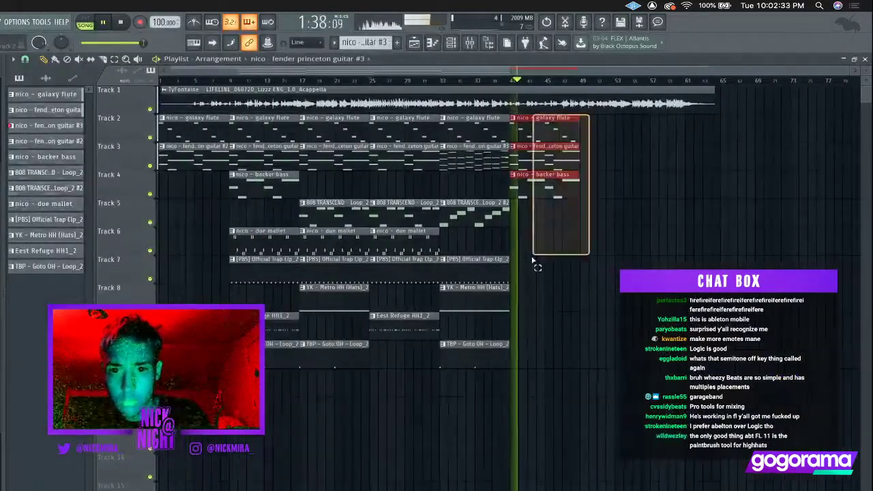
{"action": "key", "text": "ctrl+b"}
{"action": "key", "text": "ctrl+b"}
{"action": "left_click", "coordinate": [150, 109]}
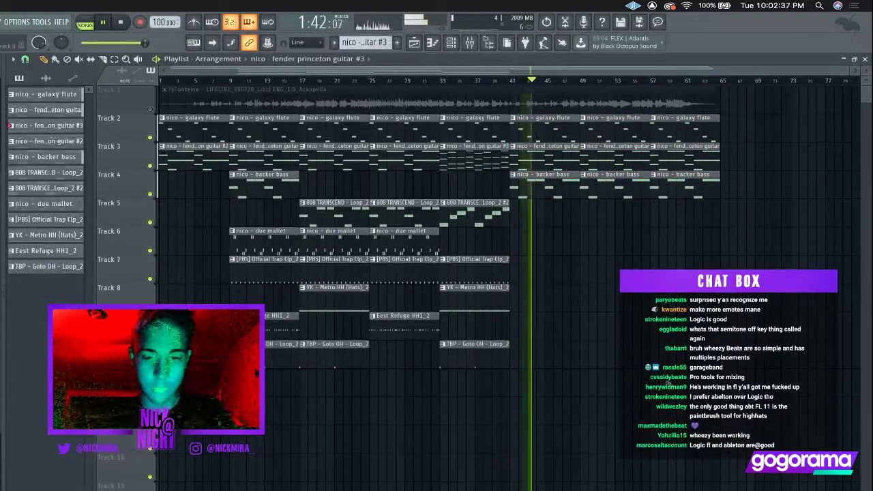
Hide the CAMERA source in Streamlabs OBS and return to FL Studio.
{"action": "key", "text": "super+Tab"}
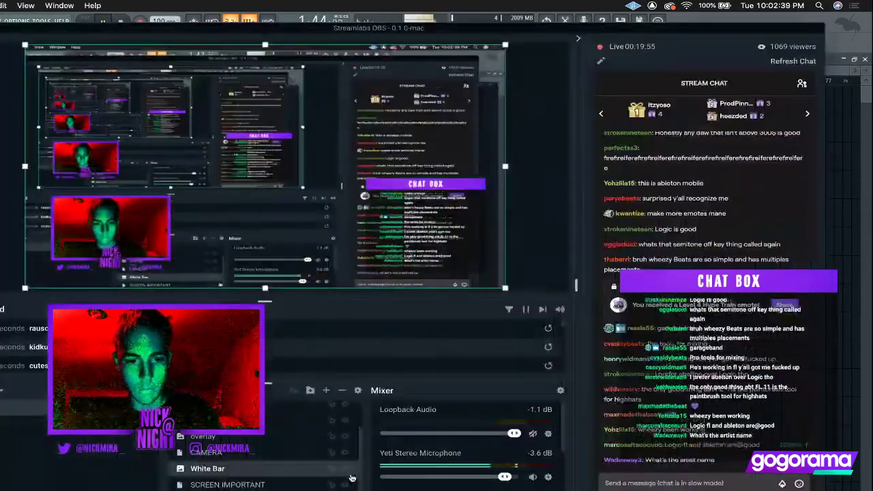
{"action": "left_click", "coordinate": [344, 453]}
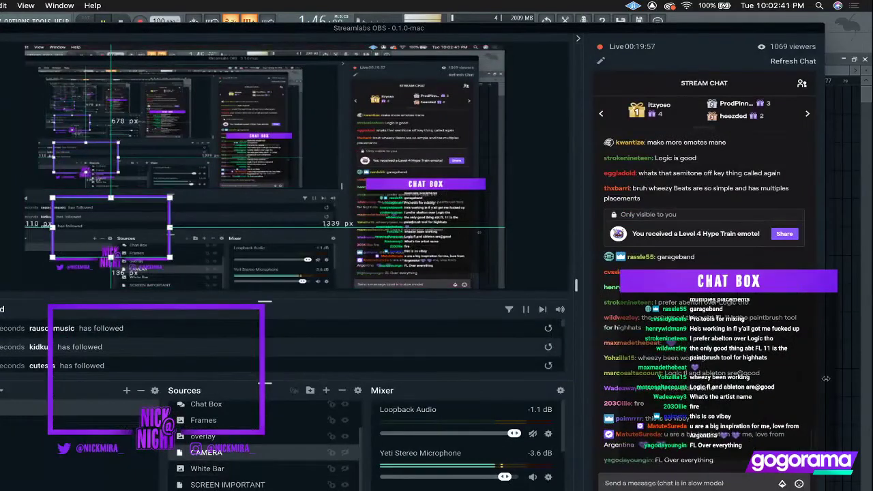
{"action": "left_click", "coordinate": [836, 71]}
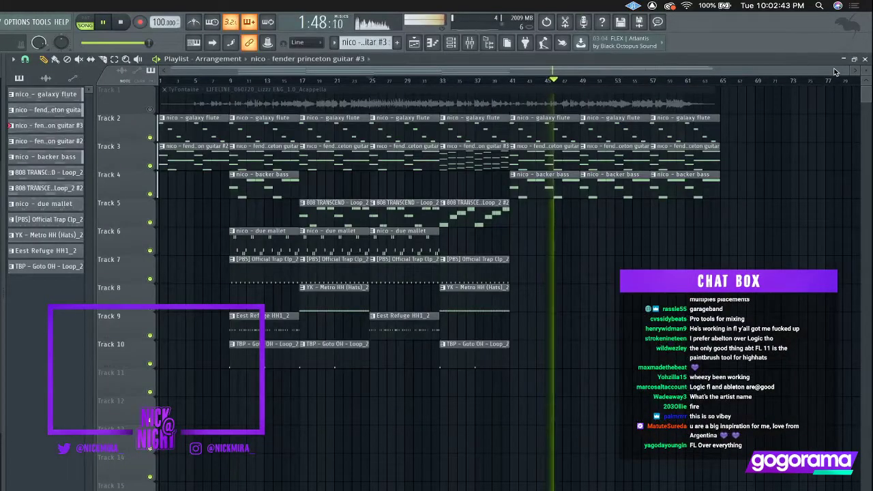
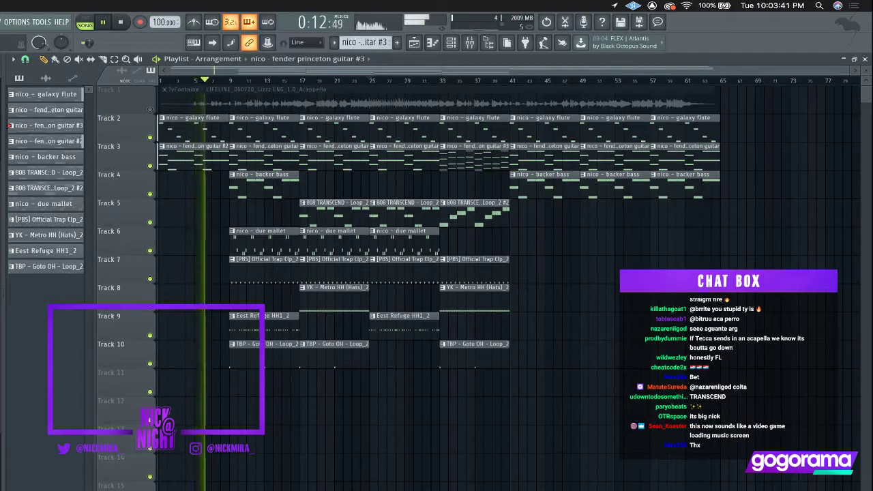
Show the CAMERA source again in Streamlabs OBS and return to FL Studio.
{"action": "key", "text": "super+Tab"}
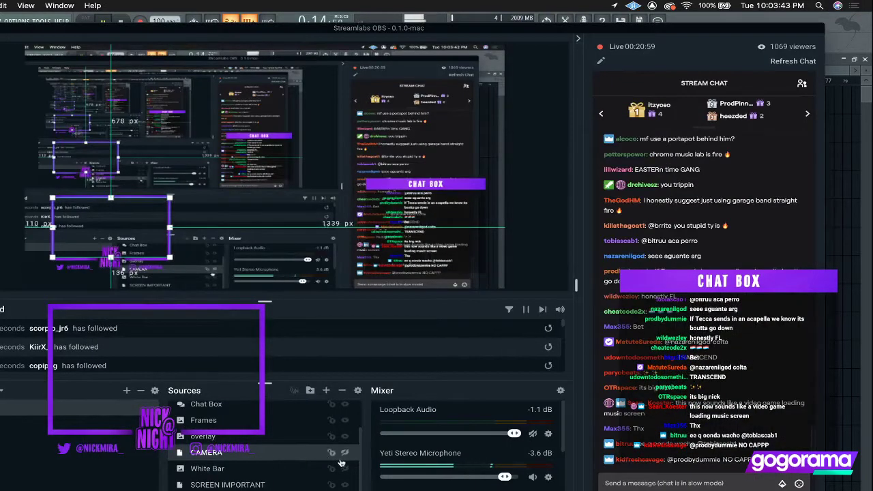
{"action": "left_click", "coordinate": [344, 453]}
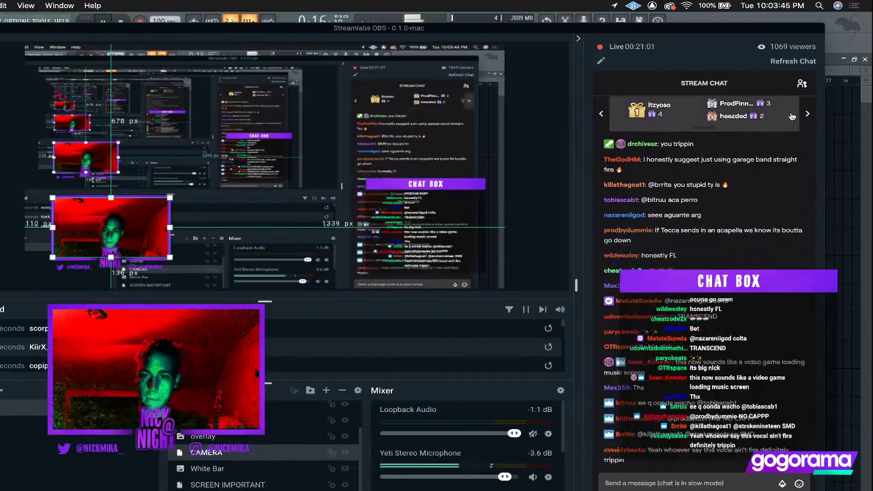
{"action": "key", "text": "super+Tab"}
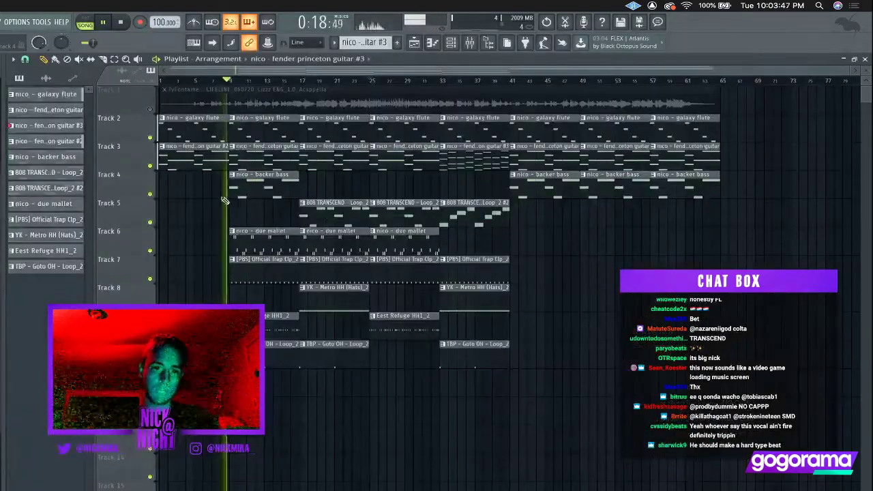
Unmute the acapella track and trim the start of the first backer bass clip on Track 4 to bar 13.
{"action": "left_click", "coordinate": [150, 110]}
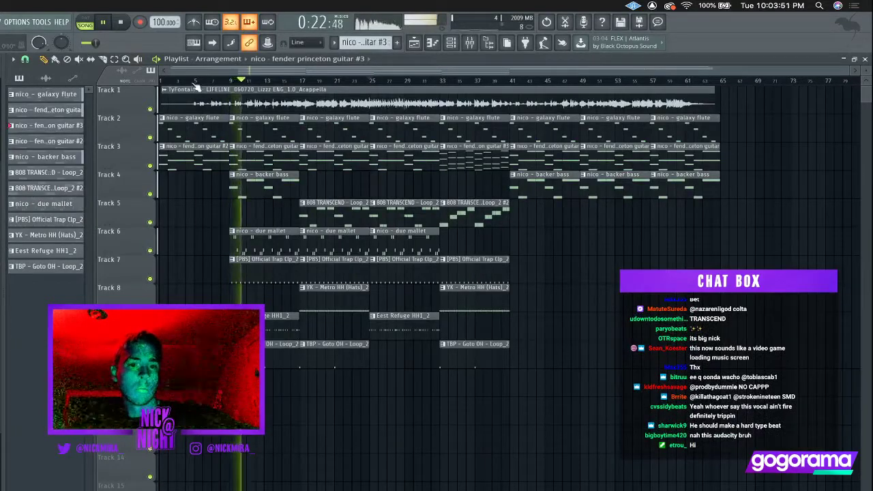
{"action": "left_click", "coordinate": [195, 81]}
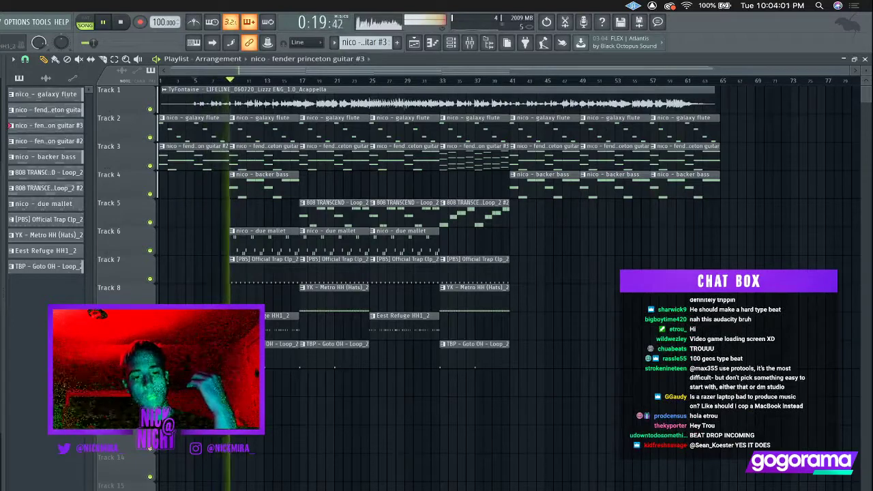
{"action": "left_click_drag", "start_coordinate": [232, 191], "coordinate": [267, 194]}
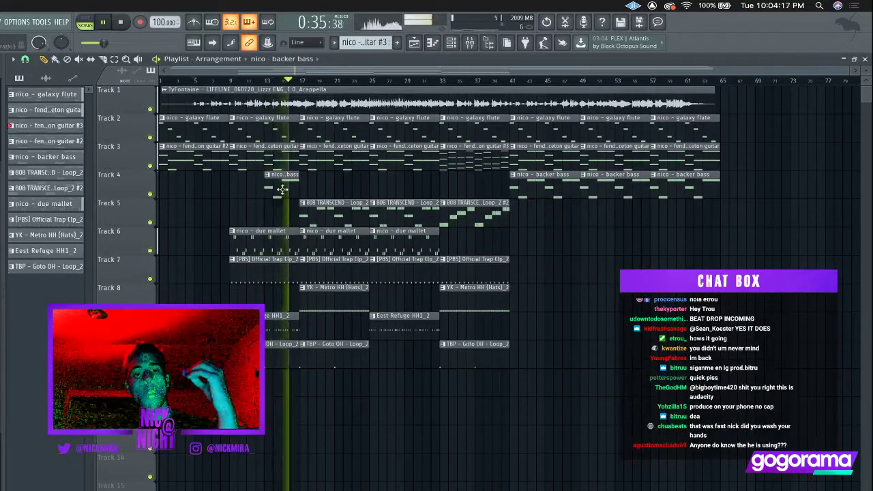
{"action": "scroll", "coordinate": [286, 86], "scroll_direction": "up", "scroll_amount": 5}
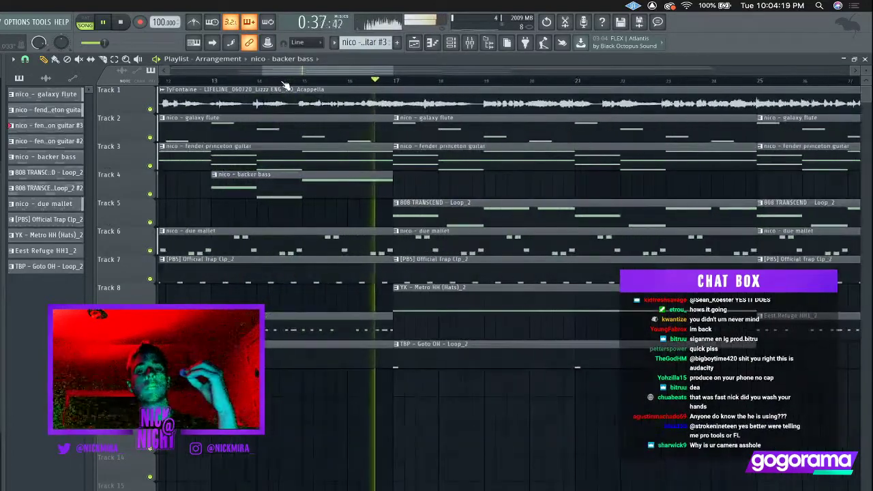
{"action": "scroll", "coordinate": [286, 85], "scroll_direction": "down", "scroll_amount": 5}
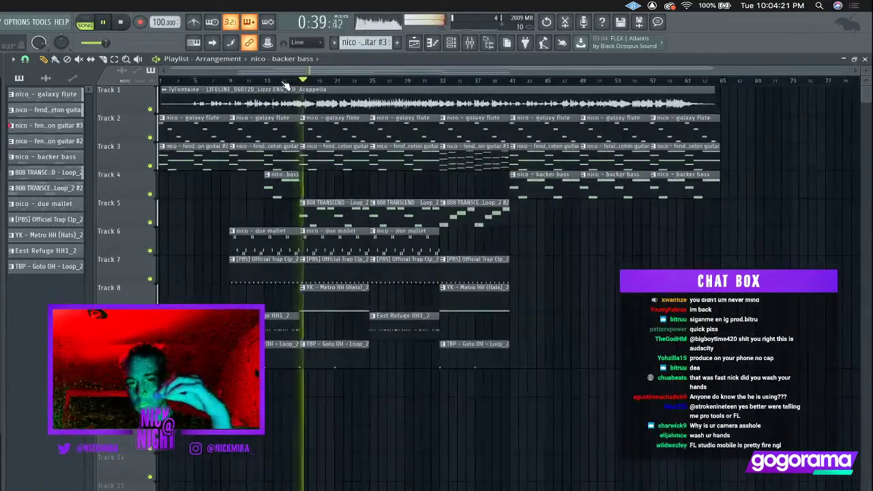
Check the stream chat in Streamlabs OBS, return to FL Studio and replay the arrangement from near the start.
{"action": "left_click", "coordinate": [364, 300]}
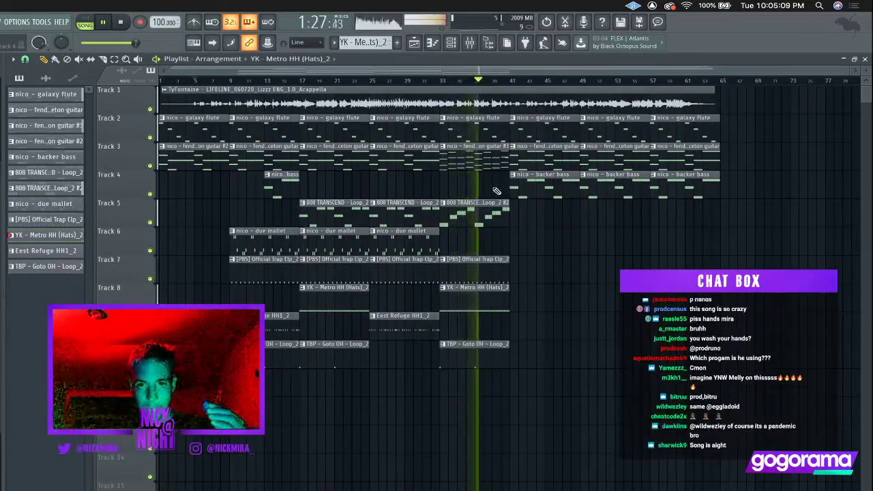
{"action": "key", "text": "super+Tab"}
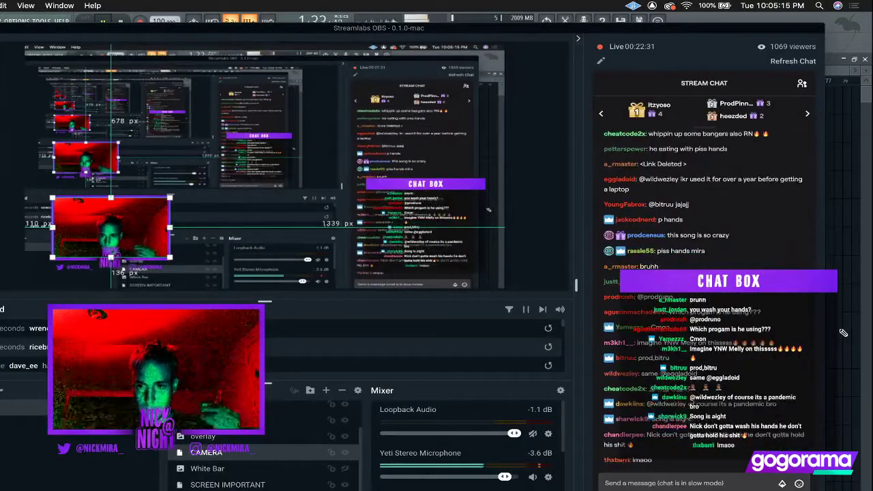
{"action": "left_click", "coordinate": [844, 321]}
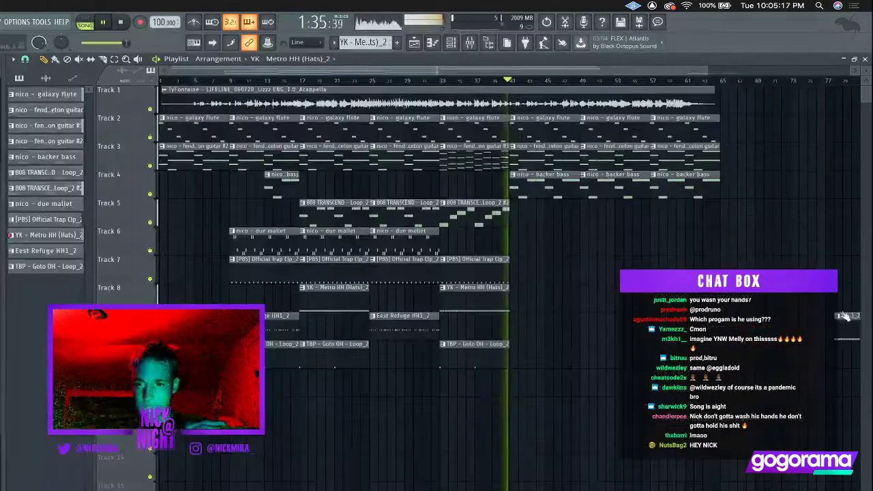
{"action": "right_click", "coordinate": [844, 321]}
{"action": "key", "text": "space"}
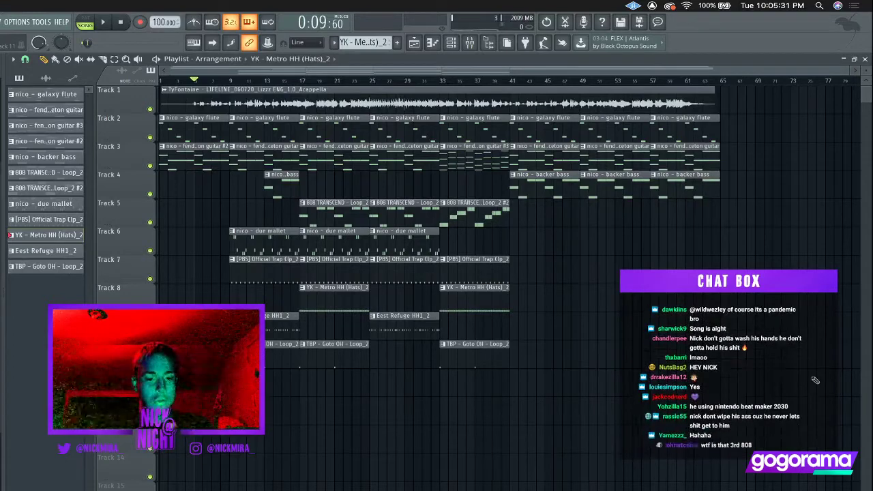
{"action": "key", "text": "space"}
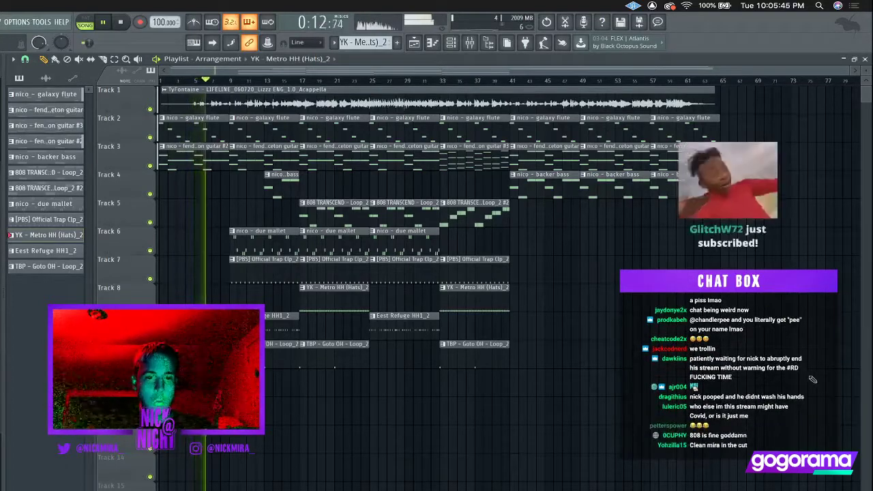
Add the DC - WhiteNoiz TransFX sample on Track 11 at bar 9 and route it to mixer track 11.
{"action": "left_click", "coordinate": [272, 276]}
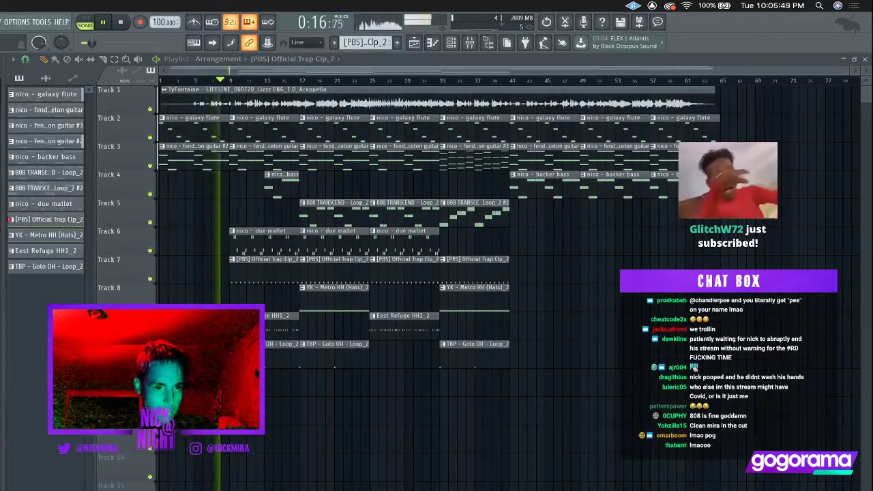
{"action": "left_click_drag", "start_coordinate": [268, 408], "coordinate": [234, 378]}
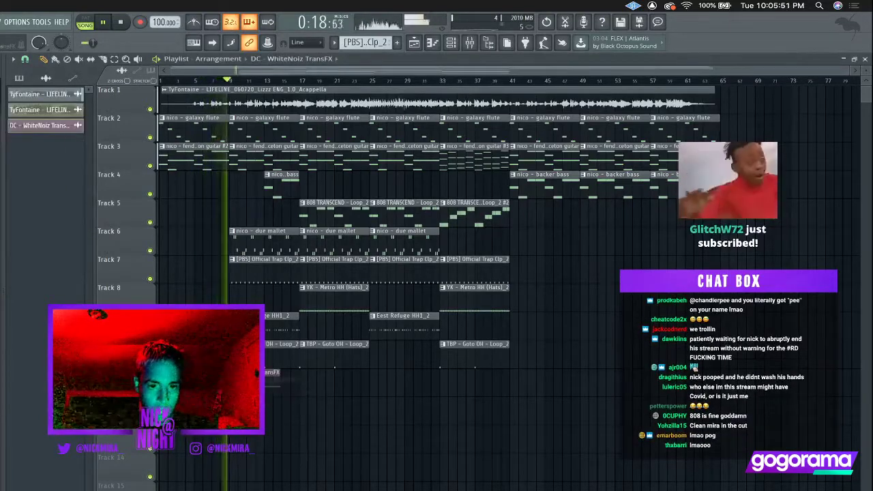
{"action": "double_click", "coordinate": [235, 374]}
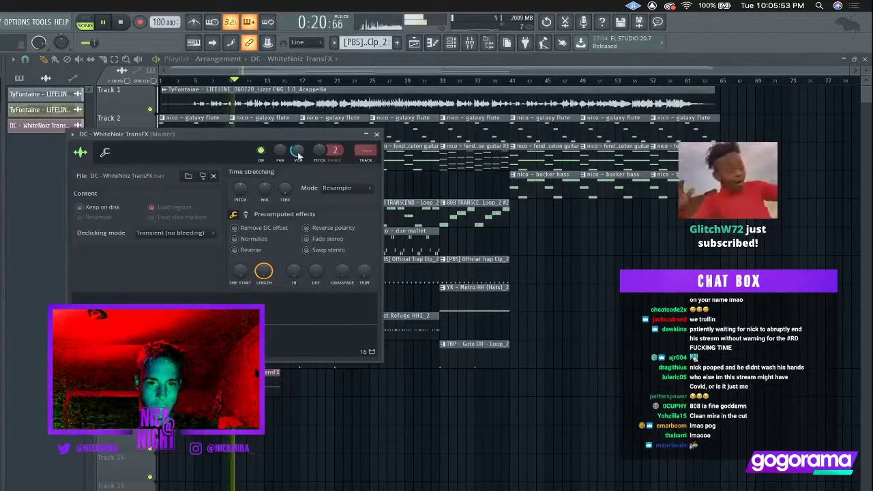
{"action": "key", "text": "super+l"}
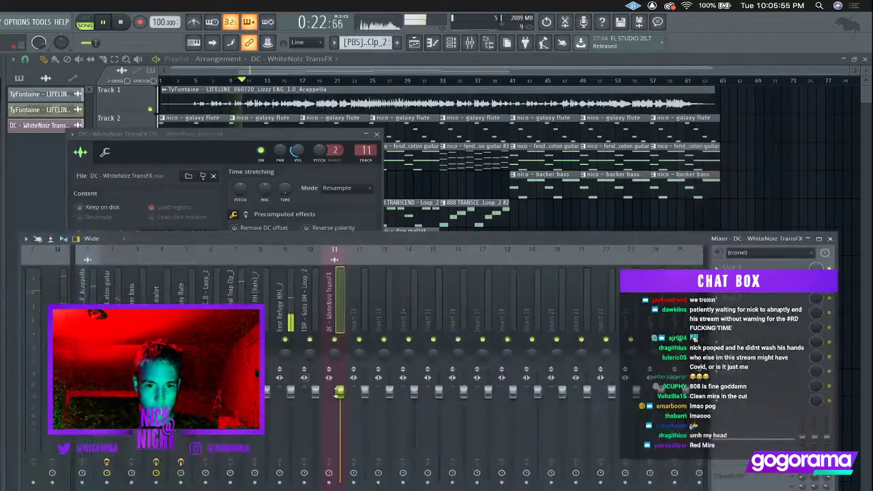
{"action": "key", "text": "Escape"}
{"action": "key", "text": "Escape"}
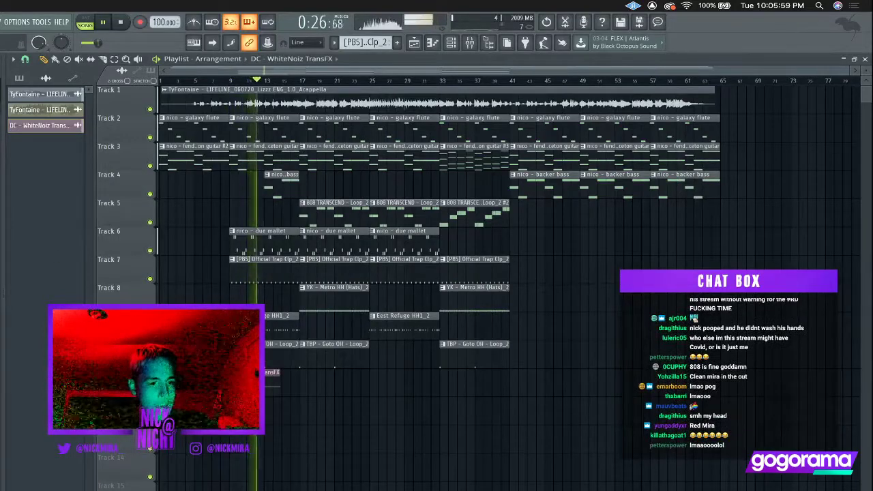
Add the KSHMR_Medium_Sweep_2 sample below it, leading up to bar 17, and set its time-stretching mode to Stretch.
{"action": "left_click_drag", "start_coordinate": [43, 371], "coordinate": [281, 411]}
{"action": "double_click", "coordinate": [280, 410]}
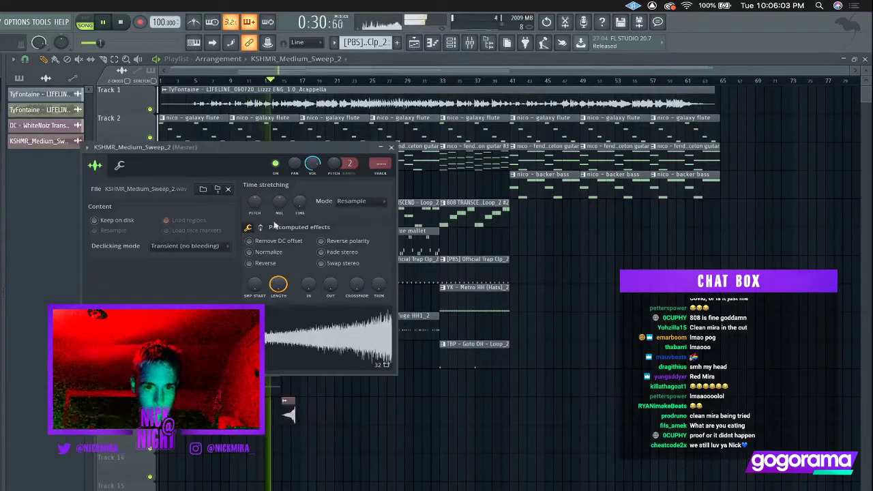
{"action": "left_click", "coordinate": [352, 212]}
{"action": "left_click", "coordinate": [349, 229]}
{"action": "left_click_drag", "start_coordinate": [314, 160], "coordinate": [311, 183]}
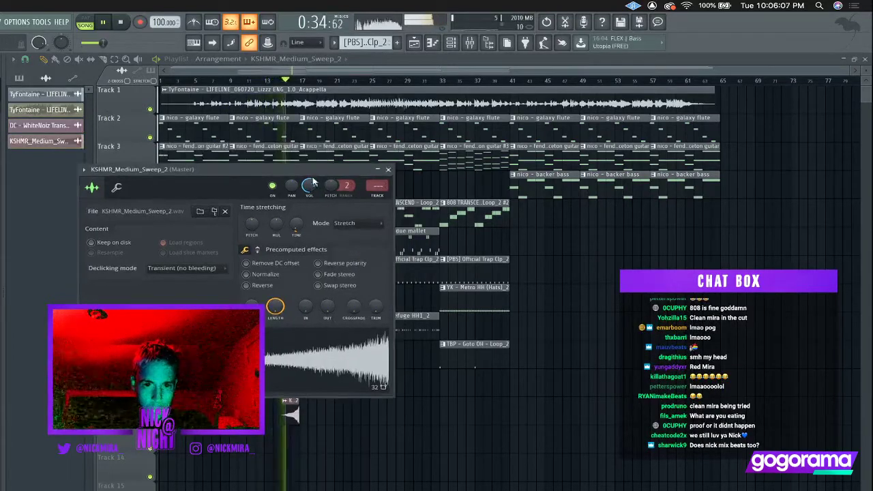
{"action": "right_click", "coordinate": [372, 438]}
Try to slice off the end of the KSHMR_Medium_Sweep_2 clip just before bar 17.
{"action": "scroll", "coordinate": [306, 117], "scroll_direction": "up", "scroll_amount": 10}
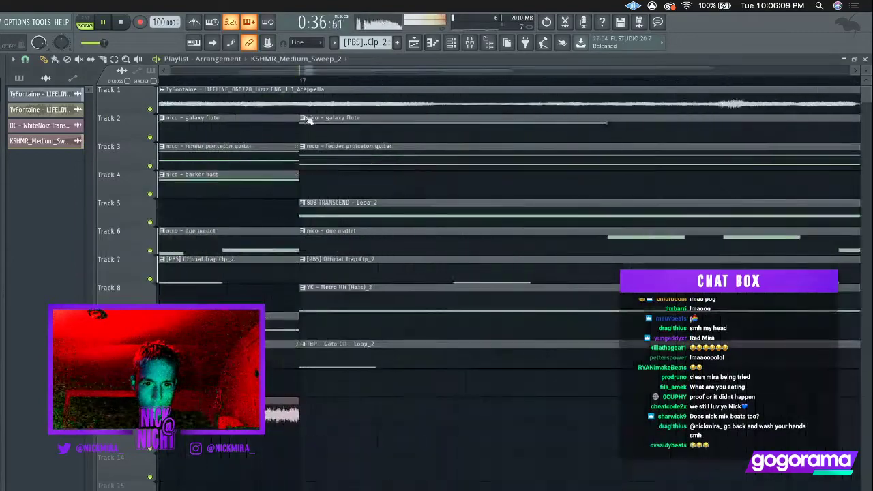
{"action": "key", "text": "c"}
{"action": "right_click", "coordinate": [250, 410]}
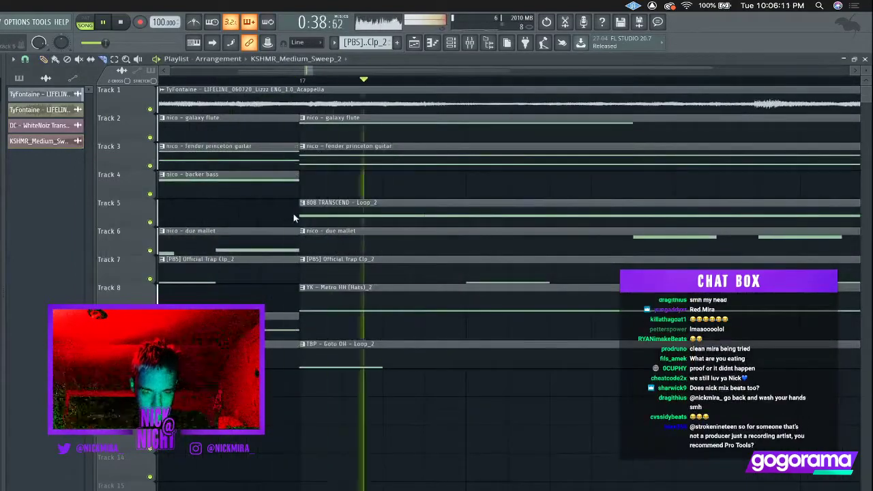
{"action": "scroll", "coordinate": [279, 79], "scroll_direction": "down", "scroll_amount": 3}
{"action": "scroll", "coordinate": [281, 80], "scroll_direction": "down", "scroll_amount": 3}
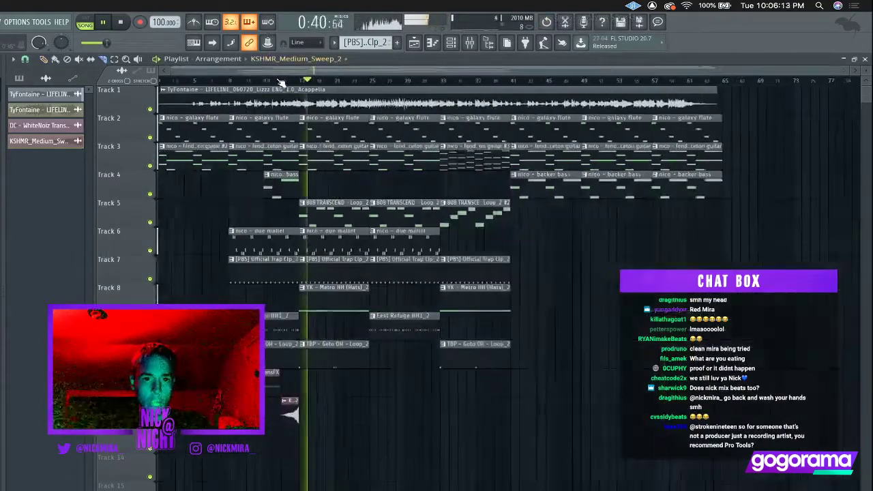
Move the KSHMR sweep clip one beat earlier and place a second DC - WhiteNoiz TransFX clip on Track 11 at bar 17.
{"action": "left_click", "coordinate": [278, 81]}
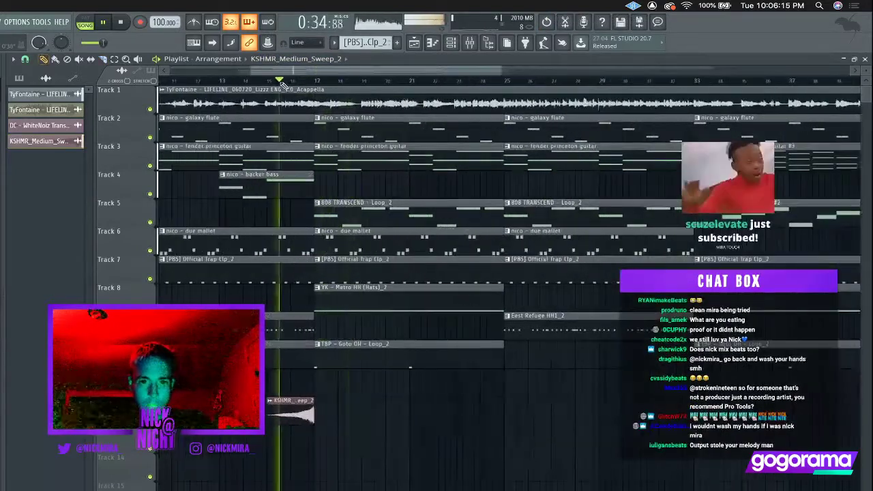
{"action": "left_click_drag", "start_coordinate": [293, 406], "coordinate": [282, 405]}
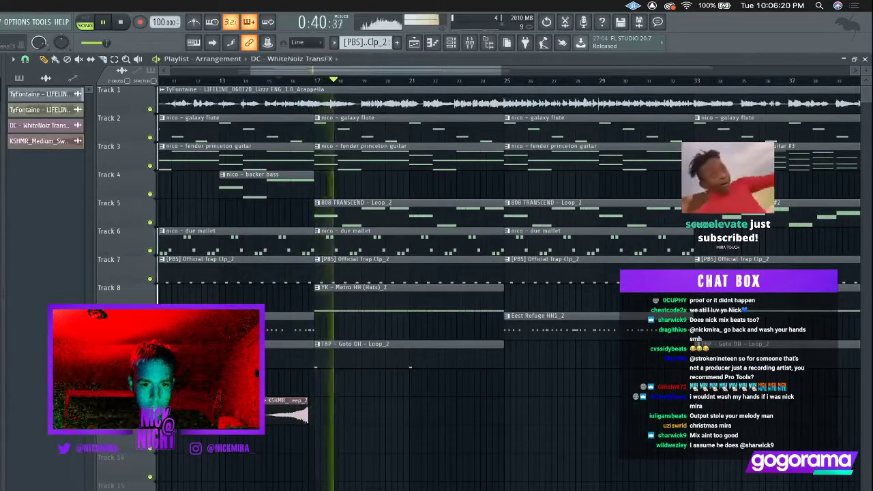
{"action": "left_click", "coordinate": [324, 387]}
{"action": "left_click", "coordinate": [317, 80]}
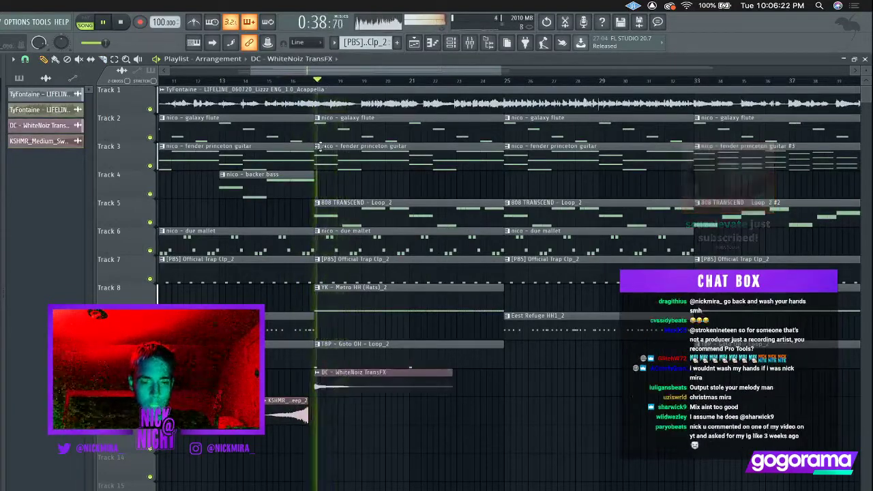
{"action": "key", "text": "space"}
{"action": "double_click", "coordinate": [327, 375]}
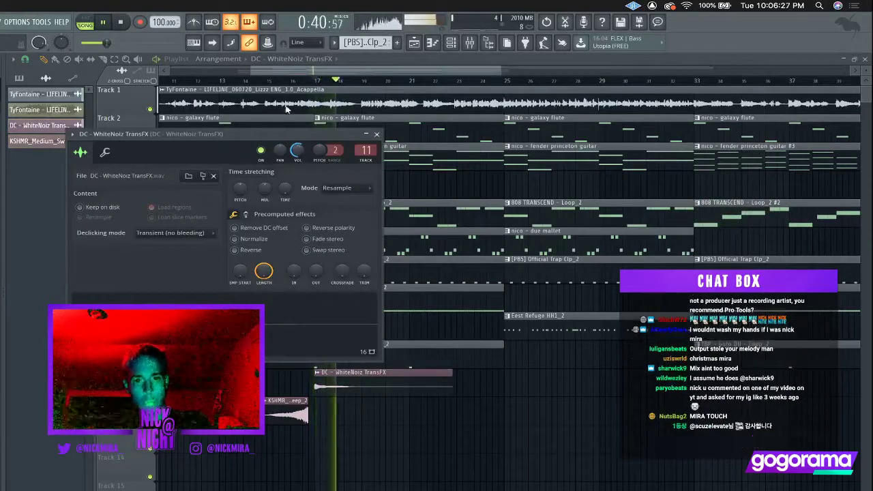
{"action": "key", "text": "Escape"}
Cut the last beat before bar 17 from the flute, guitar, backer bass, mallet and drum clips to leave a gap before the drop.
{"action": "scroll", "coordinate": [292, 82], "scroll_direction": "down", "scroll_amount": 3}
{"action": "left_click", "coordinate": [292, 82]}
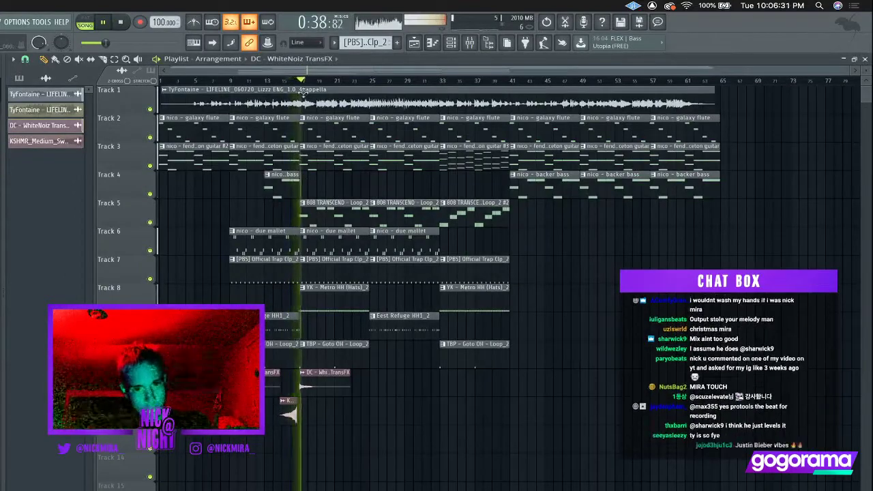
{"action": "scroll", "coordinate": [298, 73], "scroll_direction": "up", "scroll_amount": 4}
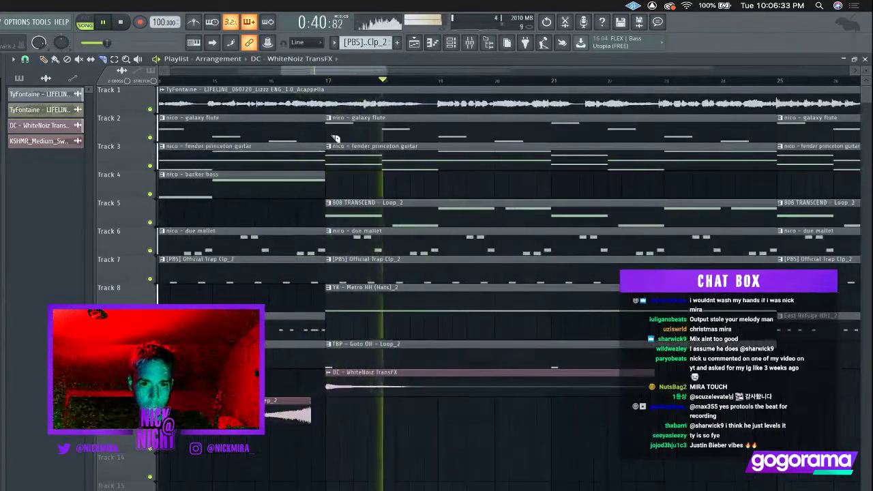
{"action": "left_click_drag", "start_coordinate": [319, 201], "coordinate": [319, 254]}
{"action": "key", "text": "space"}
{"action": "key", "text": "space"}
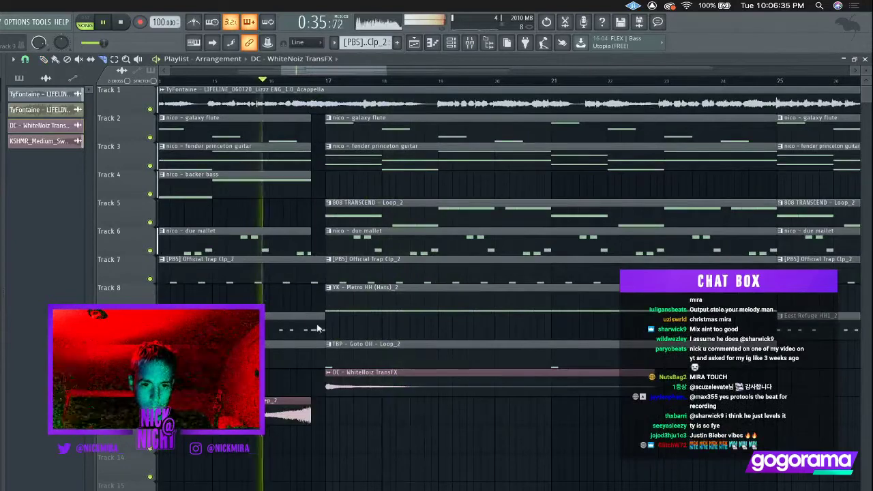
{"action": "left_click_drag", "start_coordinate": [319, 328], "coordinate": [318, 355]}
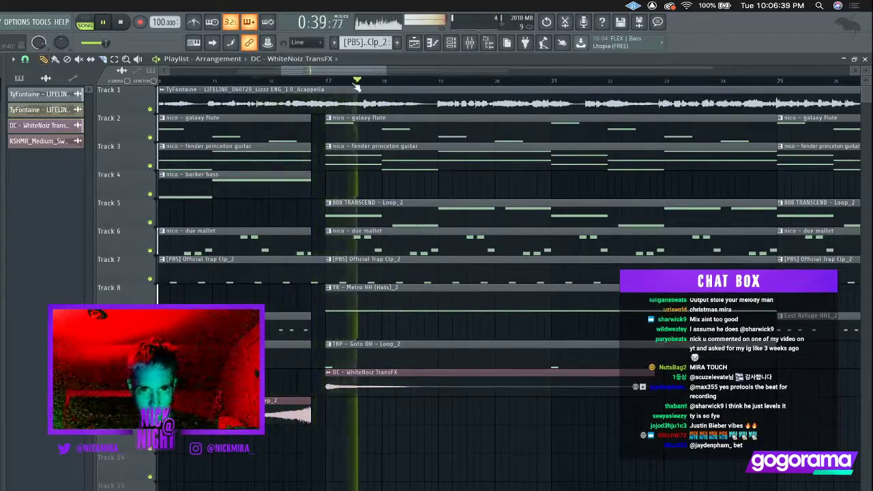
Replace the guitar clip at bar 25 with the fender princeton guitar #2 pattern and delete the galaxy flute clip at that bar.
{"action": "scroll", "coordinate": [355, 87], "scroll_direction": "down", "scroll_amount": 5}
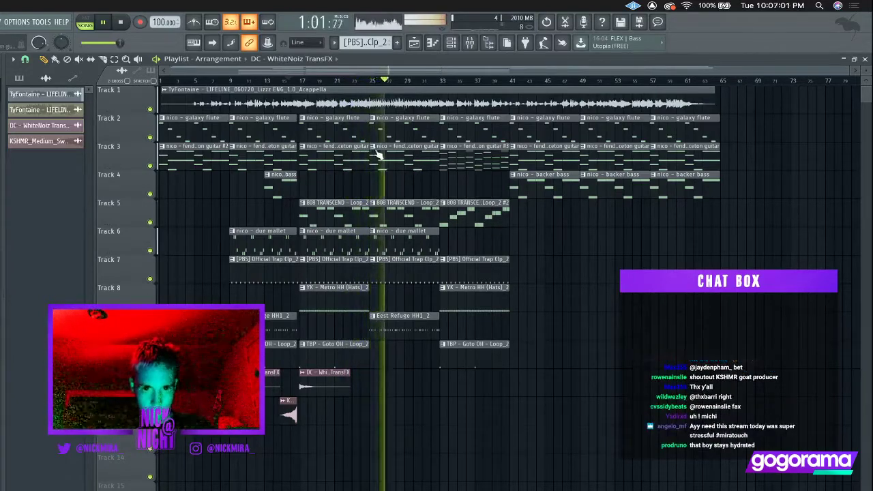
{"action": "left_click", "coordinate": [205, 158]}
{"action": "right_click", "coordinate": [379, 164]}
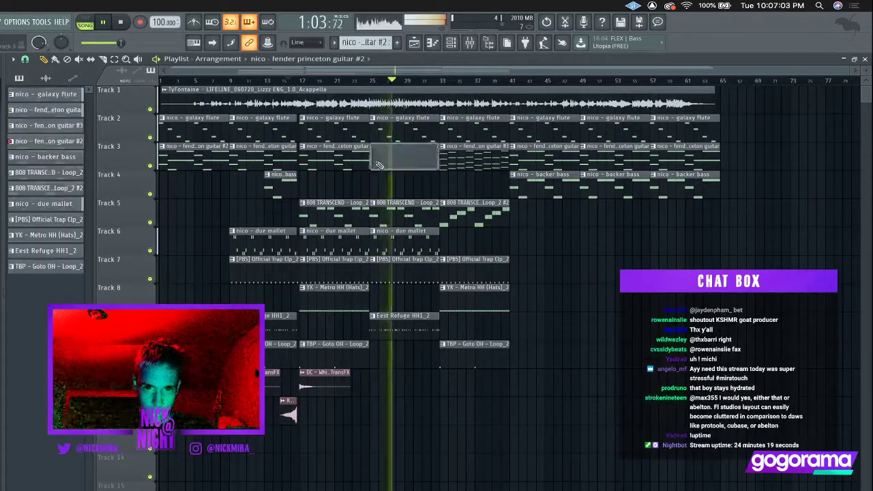
{"action": "left_click", "coordinate": [374, 161]}
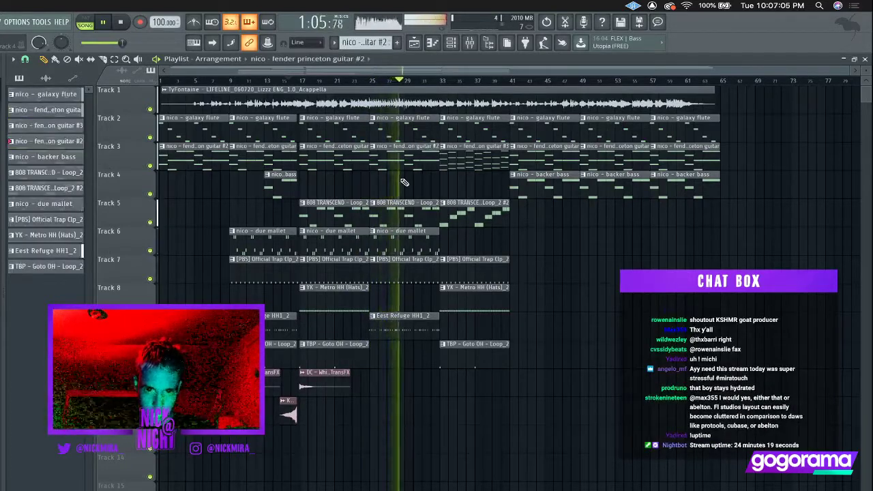
{"action": "right_click", "coordinate": [406, 123]}
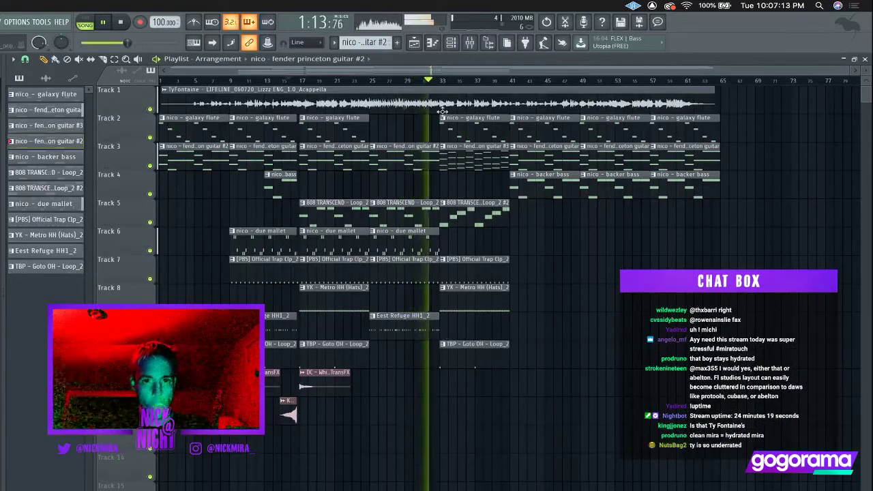
Try to place a YK - Metro HH (Hats)_2 clip on Track 11 just before bar 33.
{"action": "scroll", "coordinate": [452, 82], "scroll_direction": "up", "scroll_amount": 8}
{"action": "left_click", "coordinate": [468, 309]}
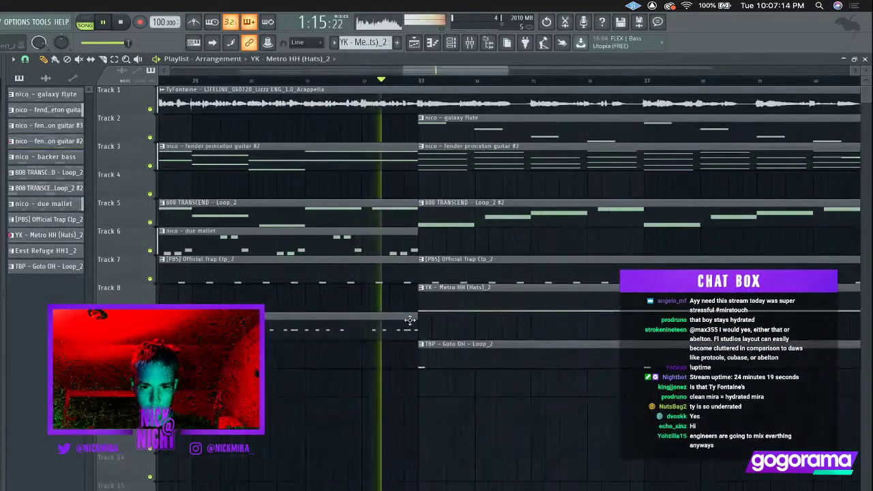
{"action": "left_click", "coordinate": [413, 387]}
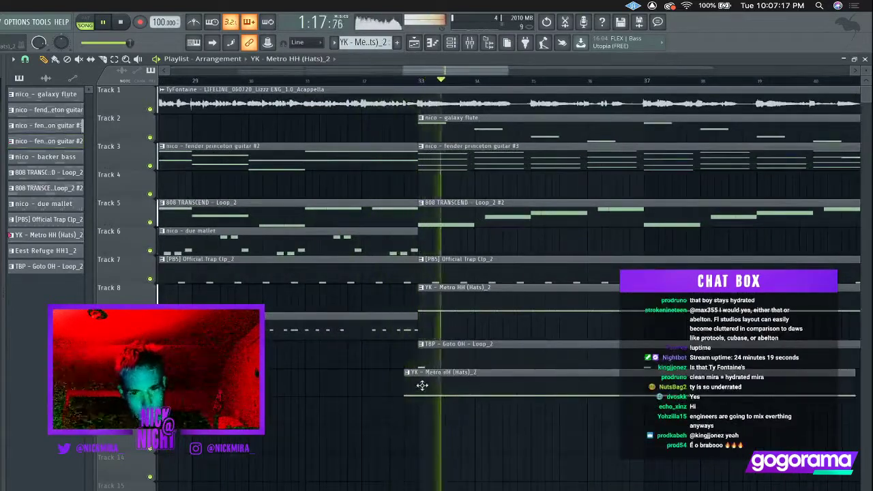
{"action": "right_click", "coordinate": [419, 384]}
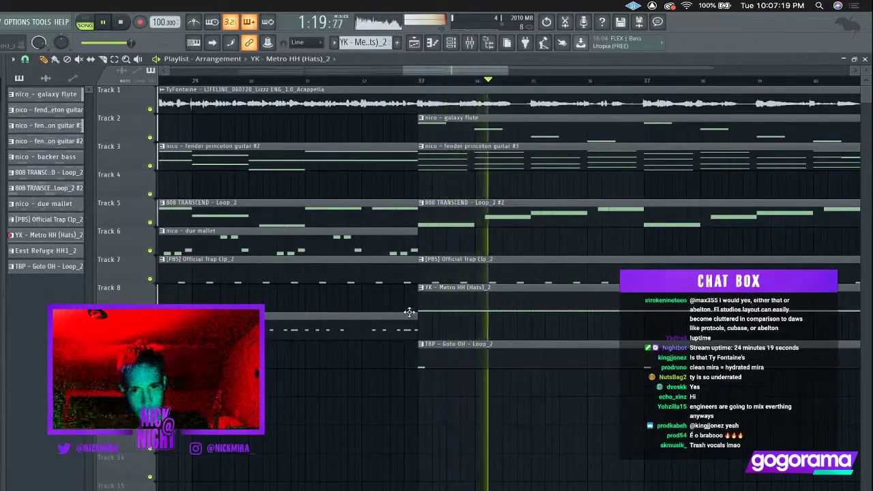
Slice the end of the Eest Refuge HH1_2 clip just before bar 33 and play from that bar.
{"action": "scroll", "coordinate": [409, 312], "scroll_direction": "up", "scroll_amount": 3}
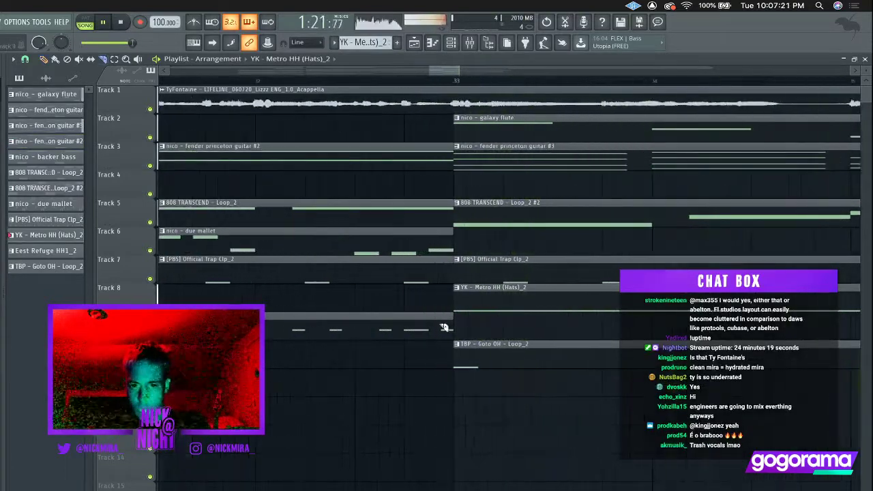
{"action": "left_click_drag", "start_coordinate": [443, 328], "coordinate": [427, 325]}
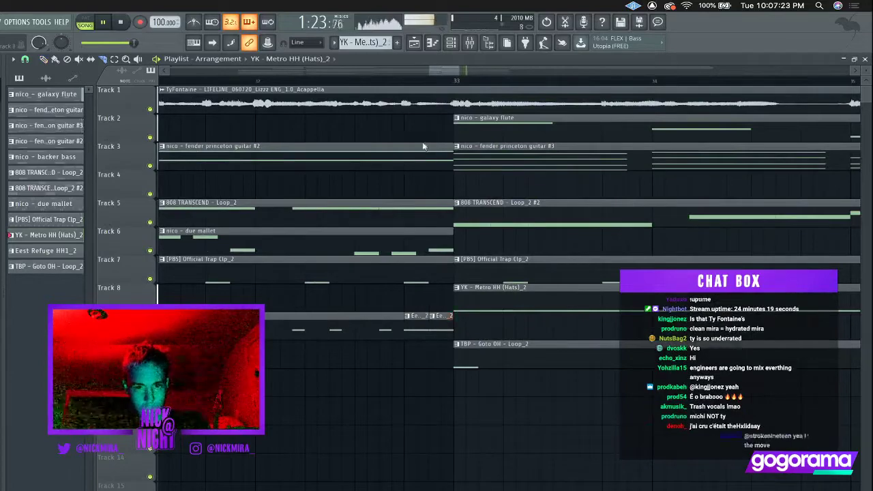
{"action": "left_click", "coordinate": [421, 84]}
{"action": "scroll", "coordinate": [422, 86], "scroll_direction": "down", "scroll_amount": 5}
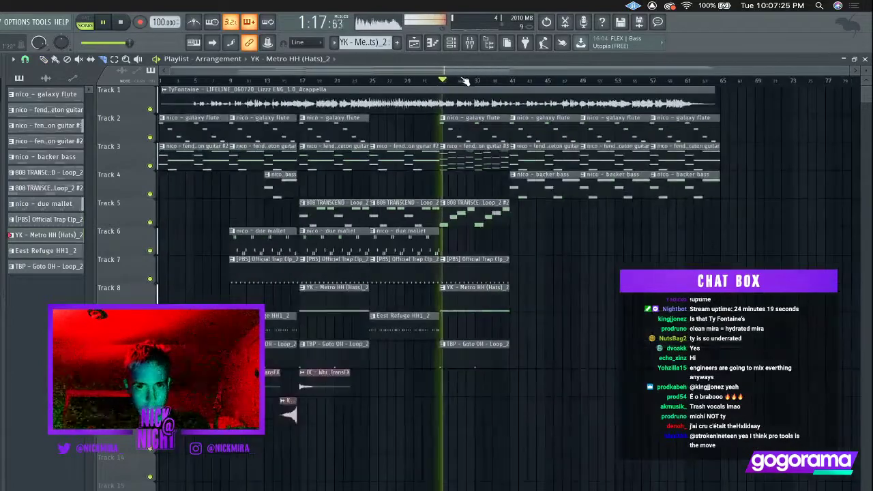
Inspect the notes of the 808 TRANSCEND - Loop_2 #2 and fender princeton guitar #3 patterns used at bar 33.
{"action": "scroll", "coordinate": [464, 80], "scroll_direction": "up", "scroll_amount": 5}
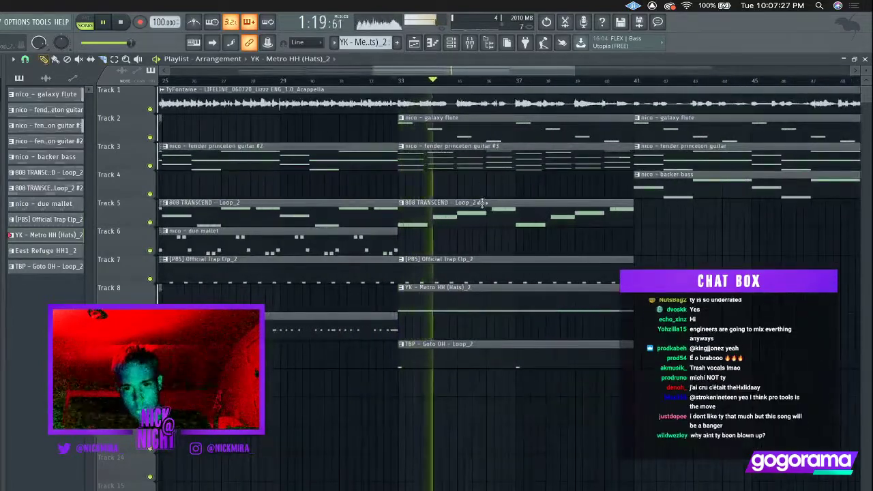
{"action": "double_click", "coordinate": [482, 202]}
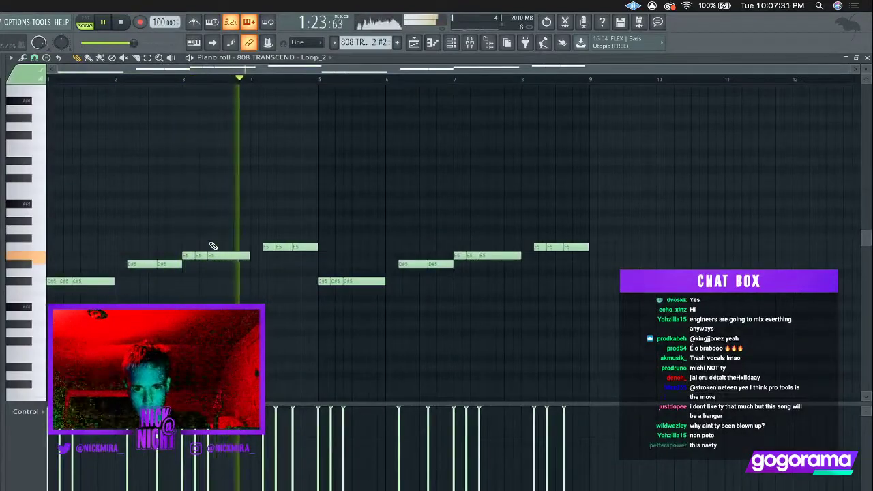
{"action": "key", "text": "Escape"}
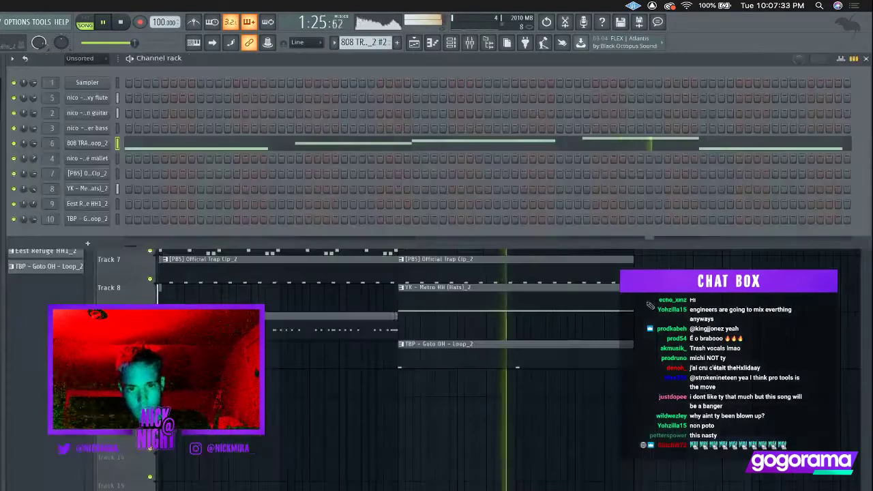
{"action": "key", "text": "Escape"}
{"action": "double_click", "coordinate": [516, 147]}
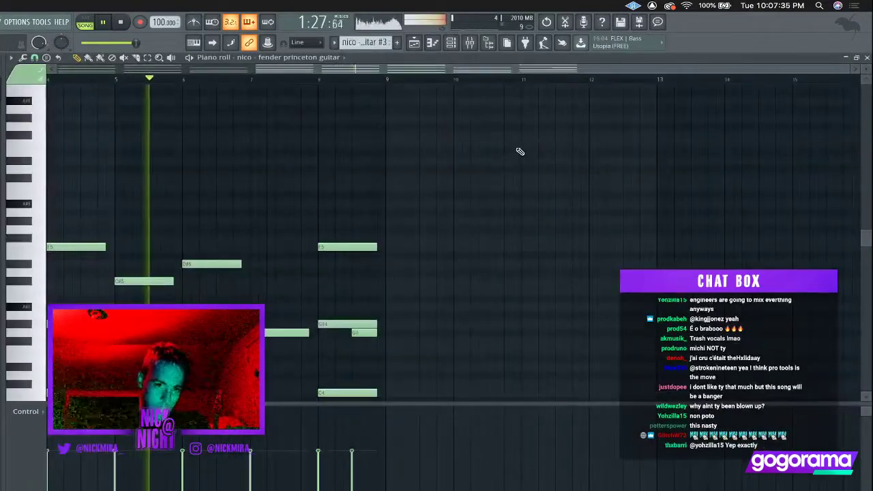
{"action": "key", "text": "Escape"}
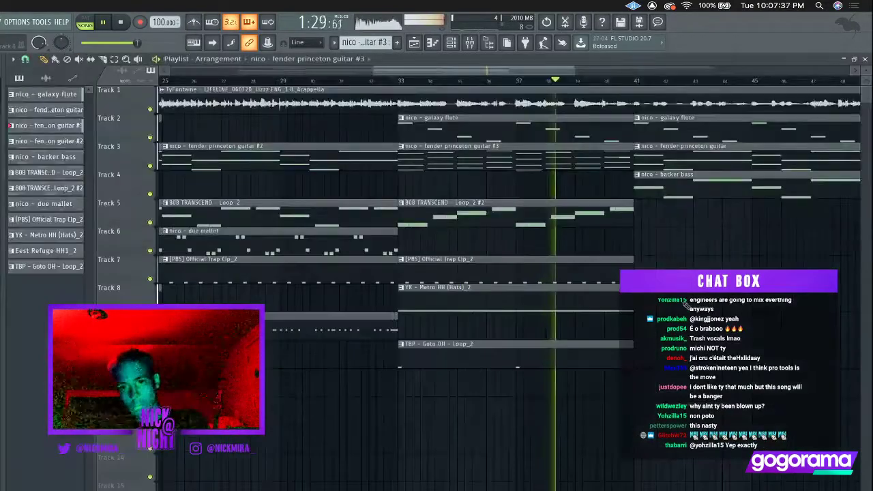
{"action": "key", "text": "Escape"}
Delete the trap clap, Metro hats and TBP - Goto OH clips at bar 33 and resume playback near bar 5.
{"action": "scroll", "coordinate": [578, 81], "scroll_direction": "down", "scroll_amount": 4}
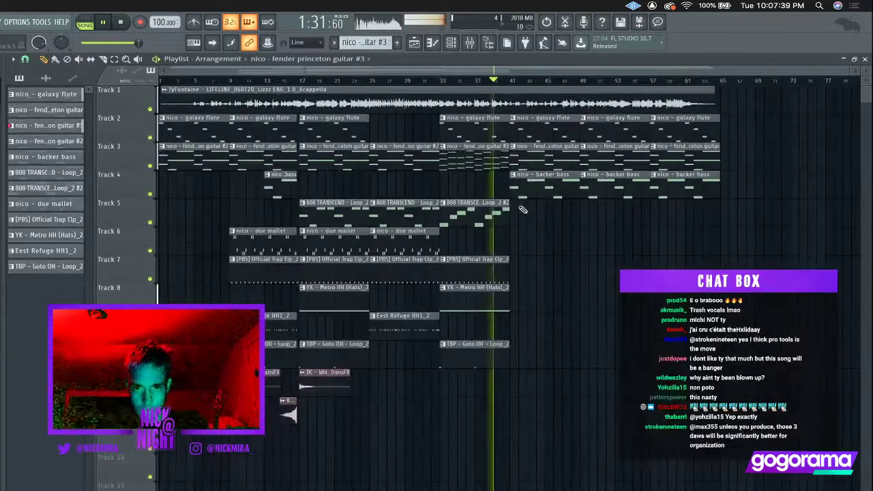
{"action": "right_click", "coordinate": [493, 269]}
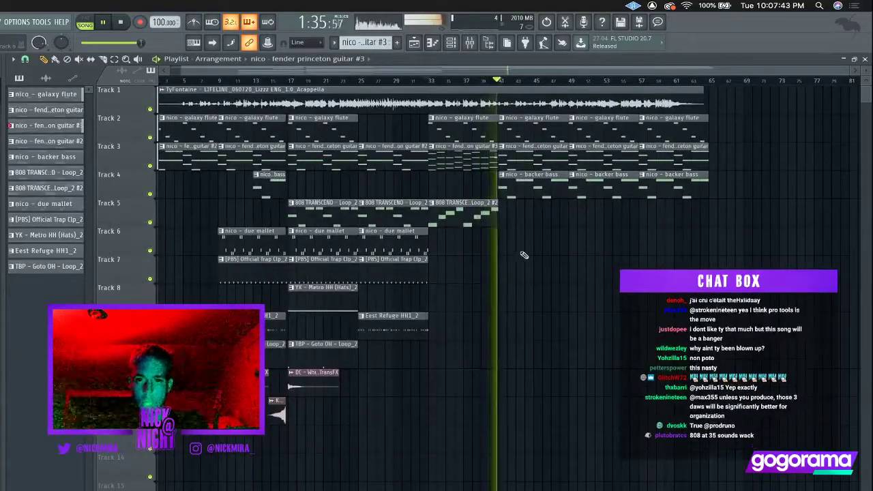
{"action": "left_click", "coordinate": [186, 80]}
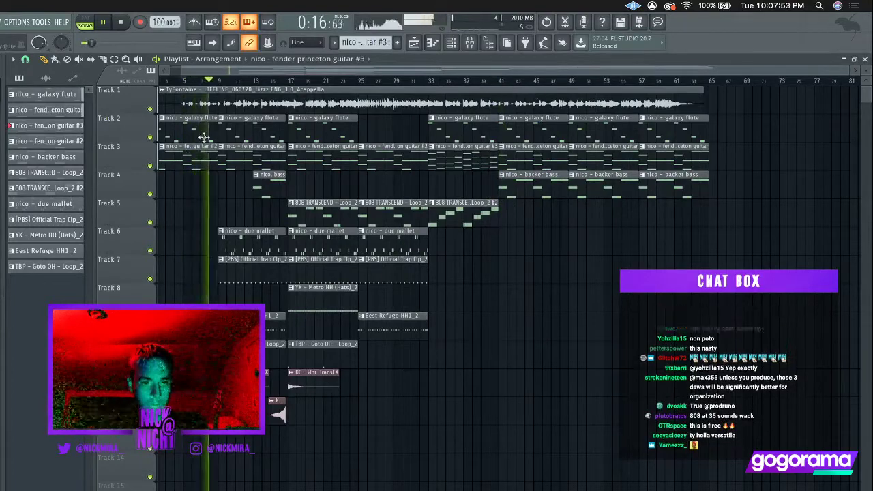
Replace the flute, guitar and backer bass clips from bar 41 on with a duplicate of the arrangement between bars 5 and 41.
{"action": "left_click_drag", "start_coordinate": [532, 129], "coordinate": [704, 310]}
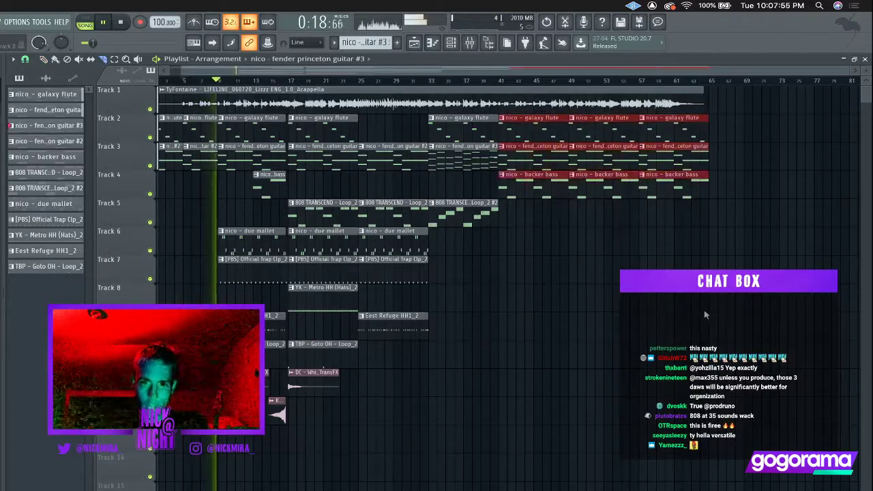
{"action": "key", "text": "Delete"}
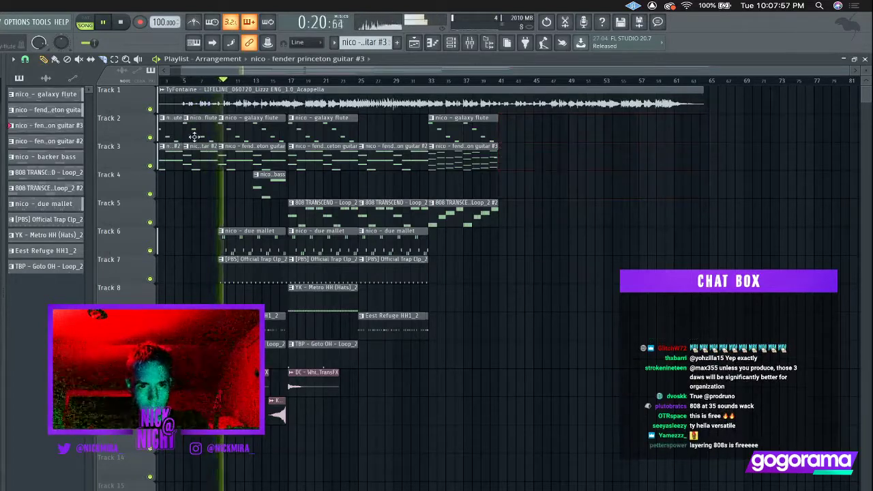
{"action": "key", "text": "ctrl+a"}
{"action": "key", "text": "ctrl+b"}
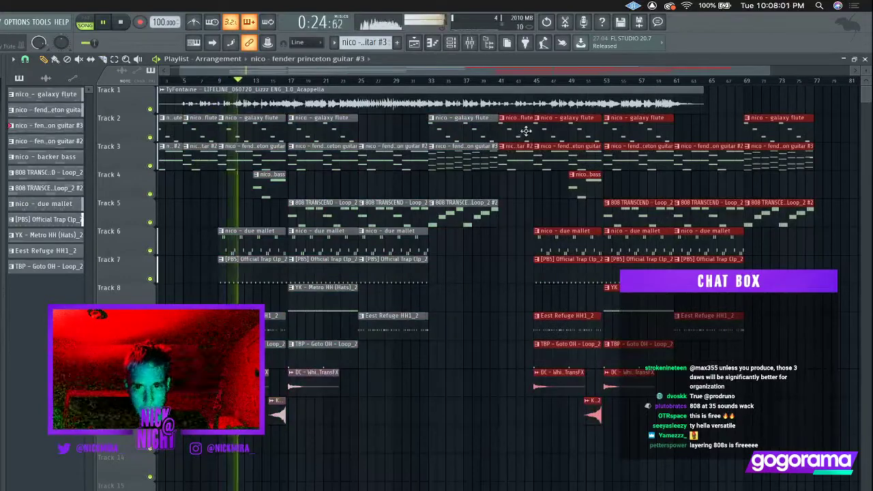
{"action": "left_click_drag", "start_coordinate": [505, 80], "coordinate": [505, 83]}
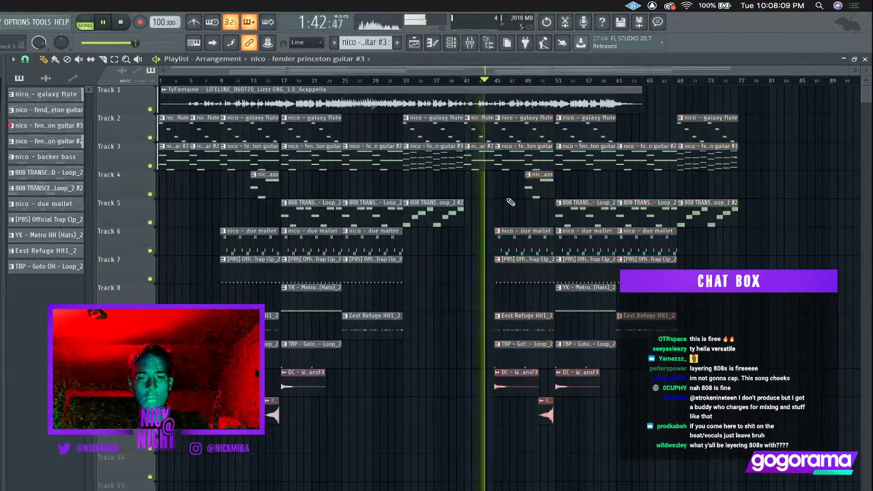
Extend the second backer bass clip's start back to bar 45 and move the DC - WhiteNoiz TransFX clip from bar 45 to bar 41.
{"action": "left_click_drag", "start_coordinate": [527, 182], "coordinate": [497, 182]}
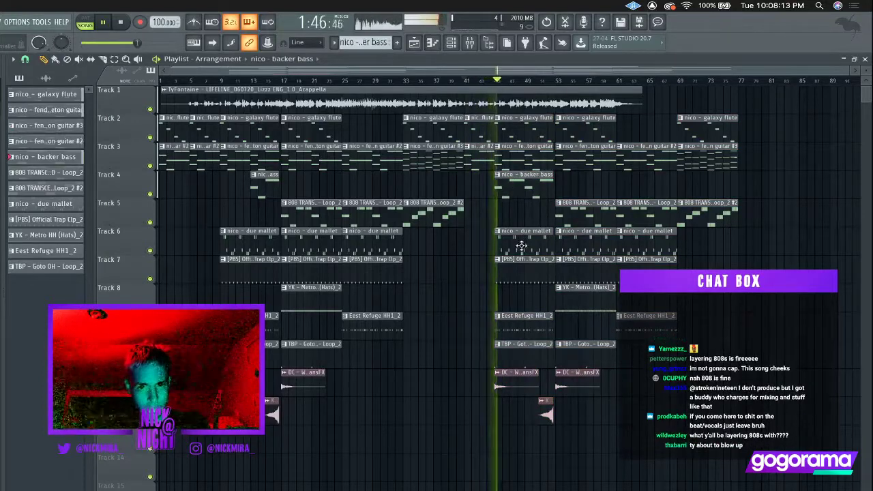
{"action": "left_click_drag", "start_coordinate": [516, 384], "coordinate": [483, 380]}
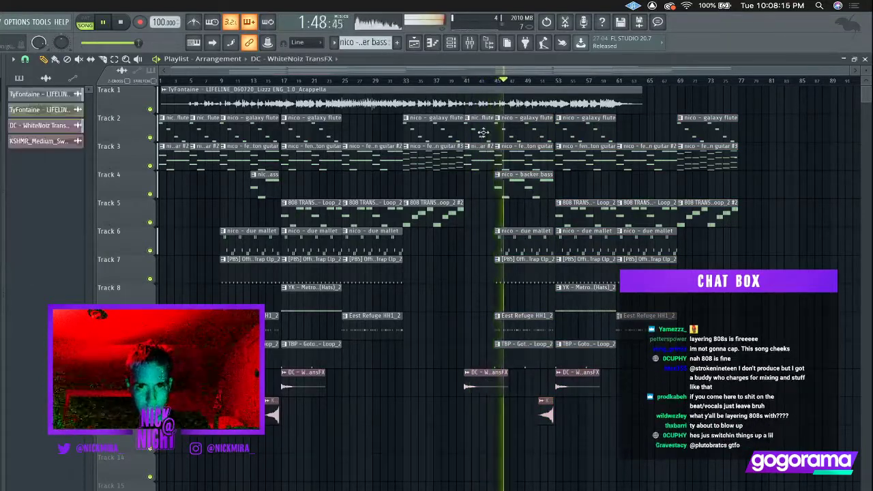
{"action": "left_click", "coordinate": [457, 80]}
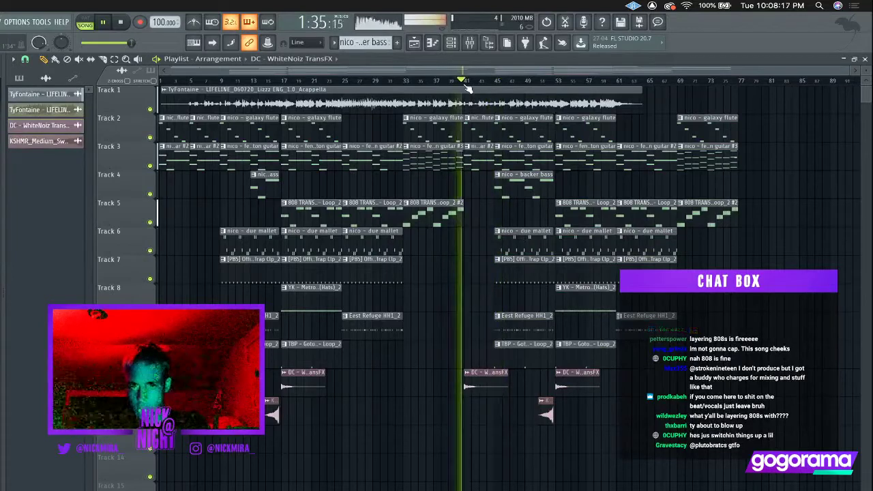
Replace the 808 TRANSCEND - Loop_2 #2 clip at bar 33 with duplicates of the 808, due mallet and trap clap clips from bar 25.
{"action": "right_click", "coordinate": [452, 208]}
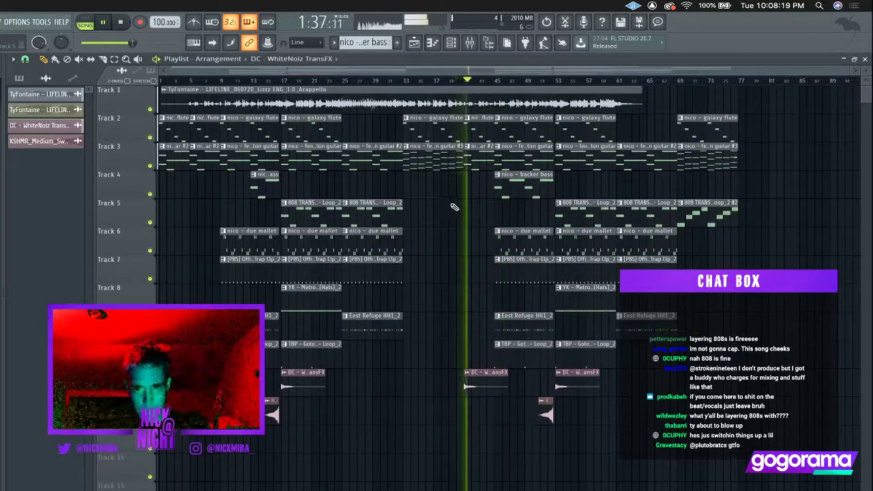
{"action": "left_click", "coordinate": [509, 195]}
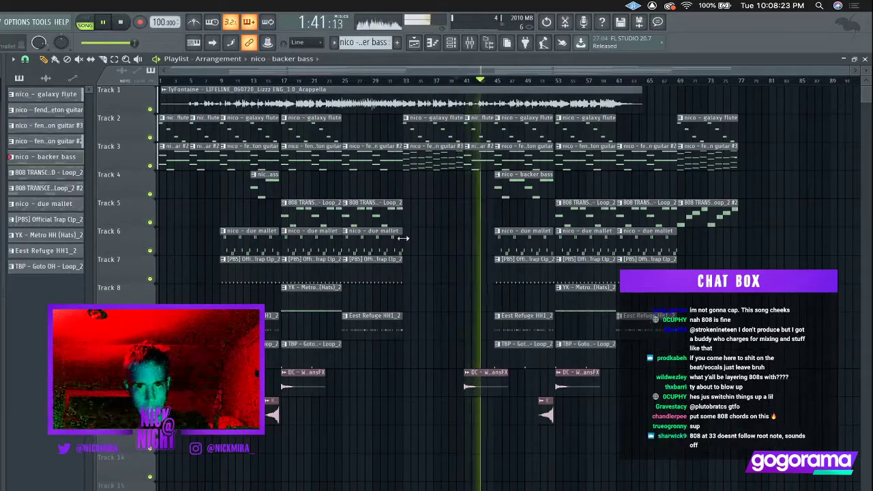
{"action": "left_click_drag", "start_coordinate": [408, 202], "coordinate": [389, 281]}
{"action": "key", "text": "ctrl+b"}
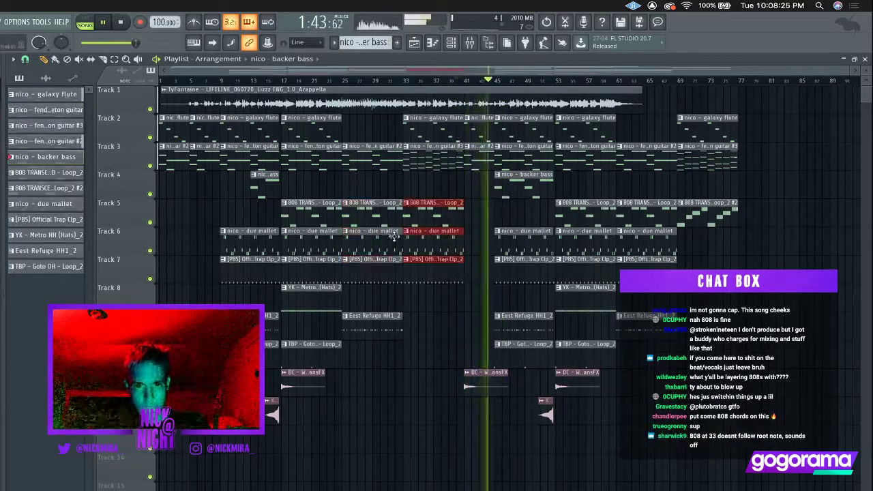
Swap the bar 33 guitar clip for the fender princeton guitar #2 pattern and add a YK - Metro HH (Hats)_2 clip there on Track 8.
{"action": "right_click", "coordinate": [431, 164]}
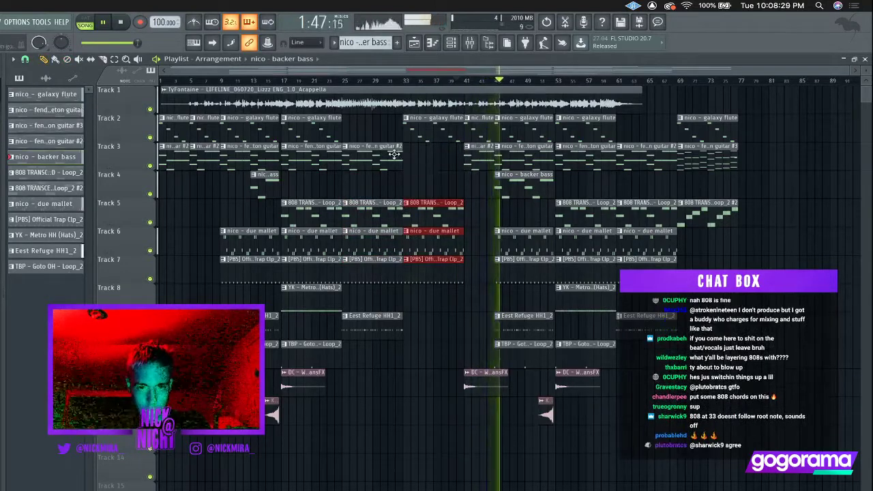
{"action": "left_click", "coordinate": [394, 154]}
{"action": "left_click", "coordinate": [419, 162]}
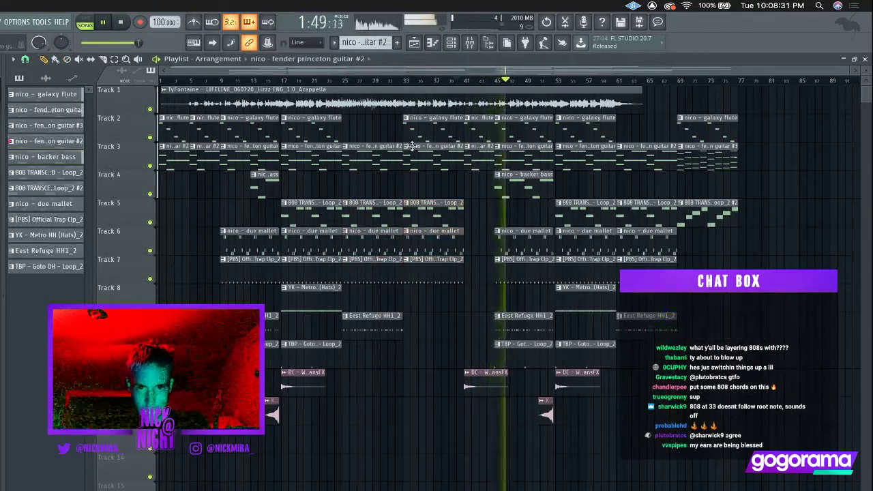
{"action": "left_click", "coordinate": [328, 305]}
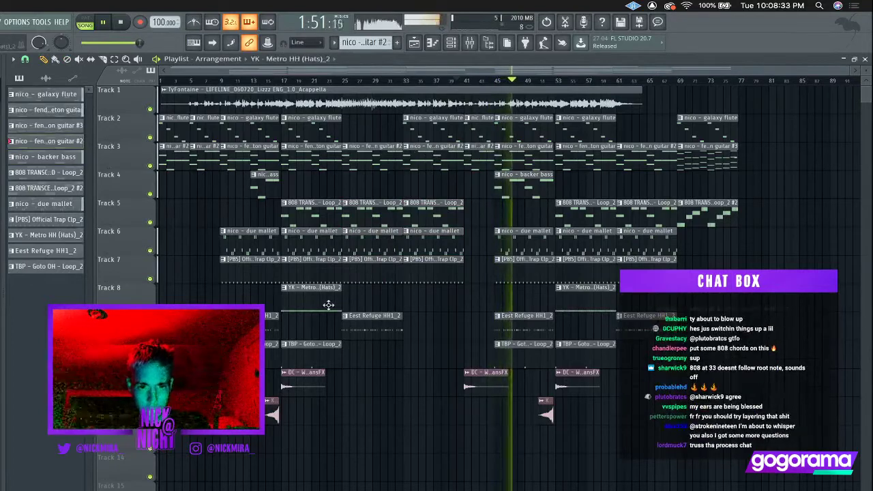
{"action": "left_click", "coordinate": [405, 289]}
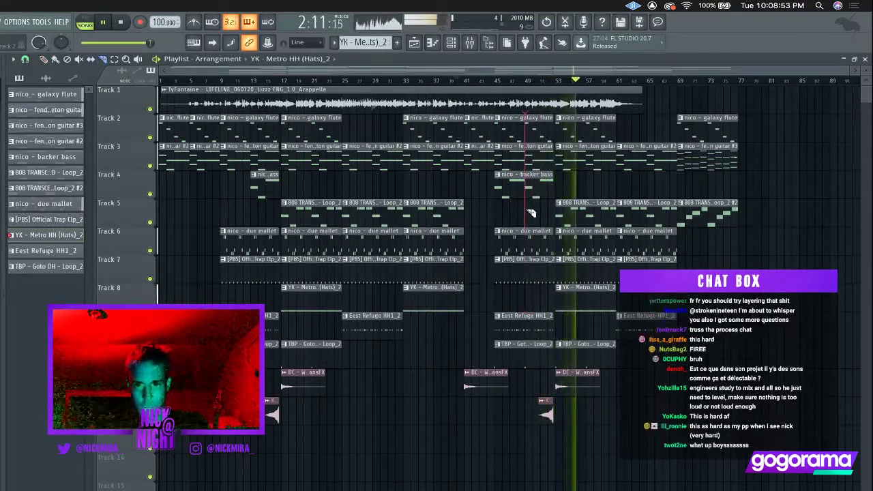
Cut the flute, guitar and backer bass clips between bars 49 and 53 and place a fender princeton guitar #3 clip on Track 4 at bar 49.
{"action": "left_click_drag", "start_coordinate": [528, 210], "coordinate": [528, 212]}
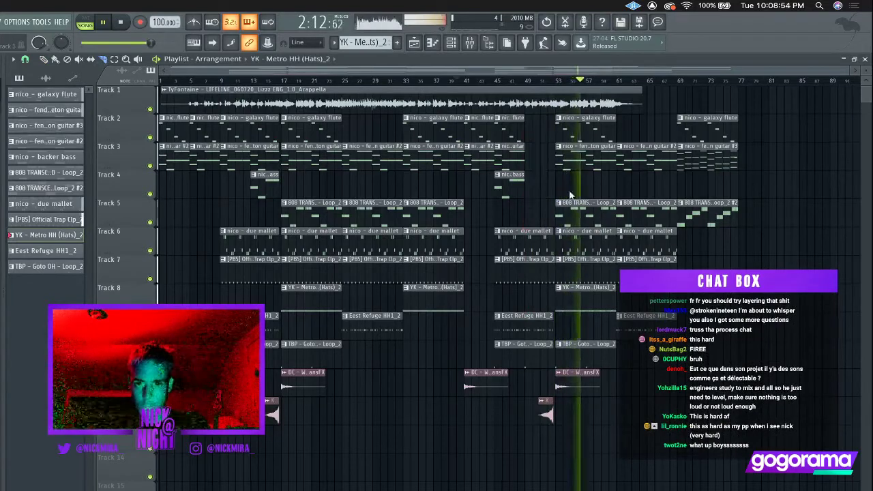
{"action": "left_click", "coordinate": [739, 162]}
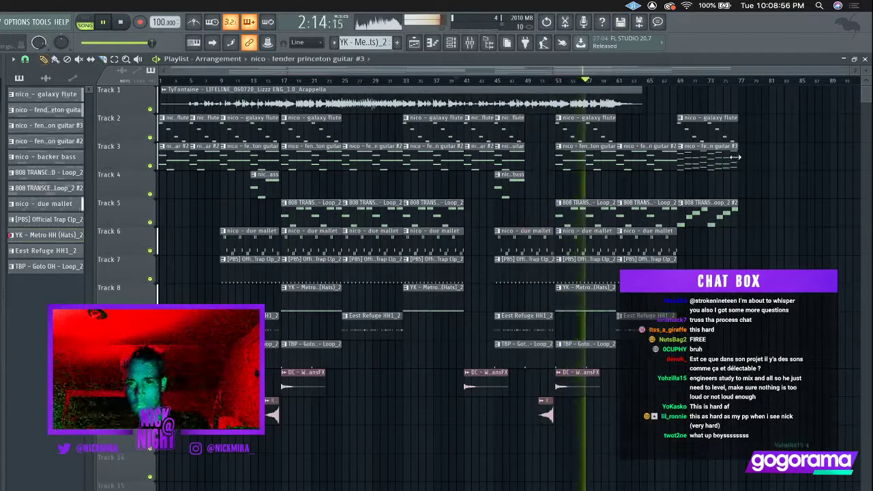
{"action": "left_click", "coordinate": [533, 195]}
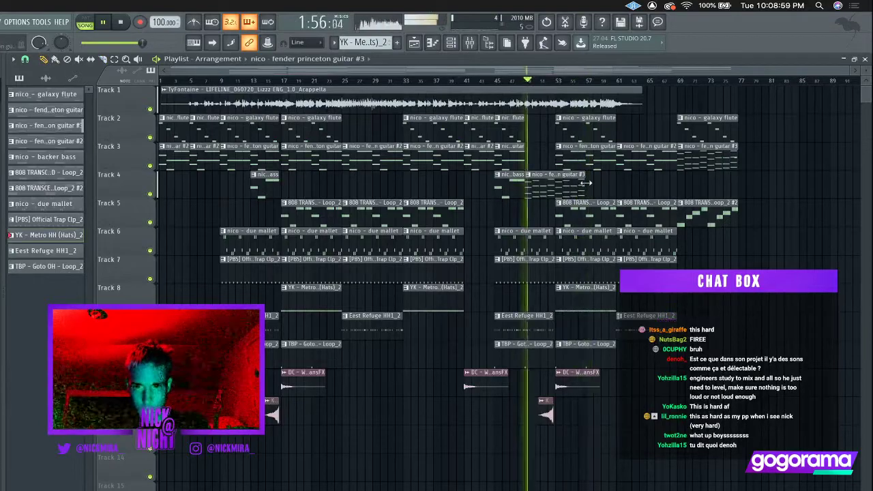
Open the fender princeton guitar #3 pattern from bar 49 and delete the chord in its third bar.
{"action": "double_click", "coordinate": [556, 175]}
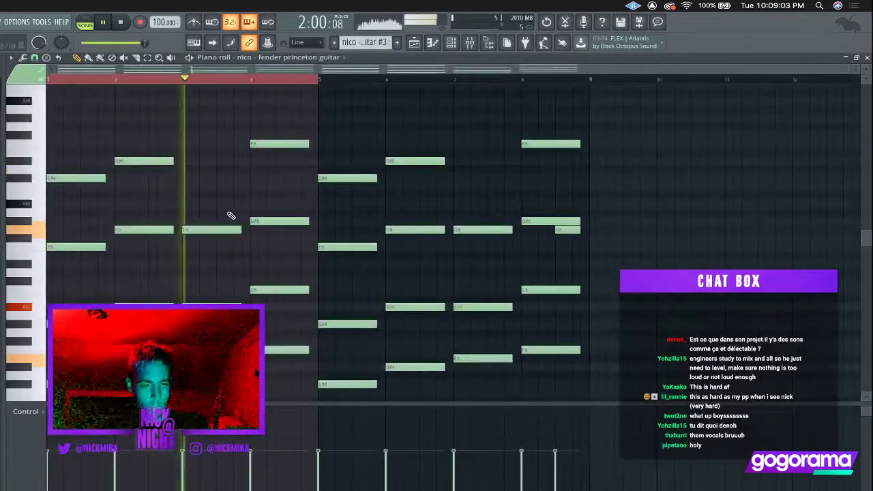
{"action": "key", "text": "space"}
{"action": "right_click", "coordinate": [230, 229]}
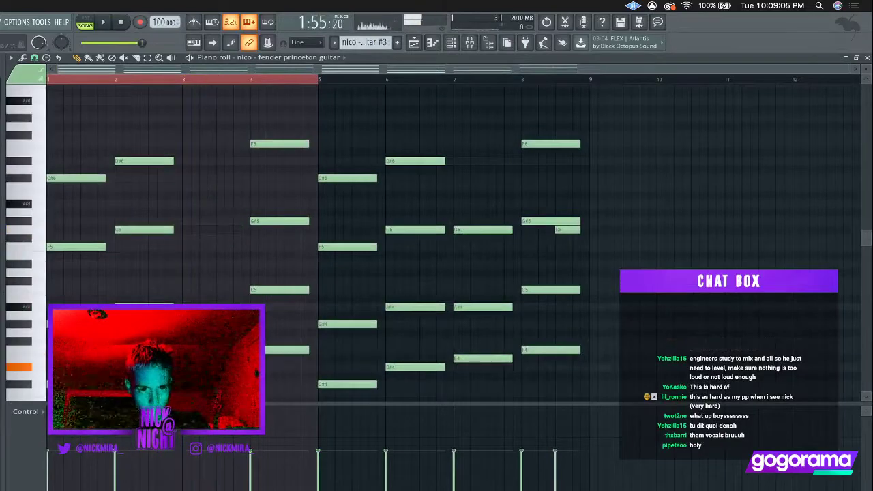
{"action": "key", "text": "space"}
{"action": "scroll", "coordinate": [185, 298], "scroll_direction": "down", "scroll_amount": 4}
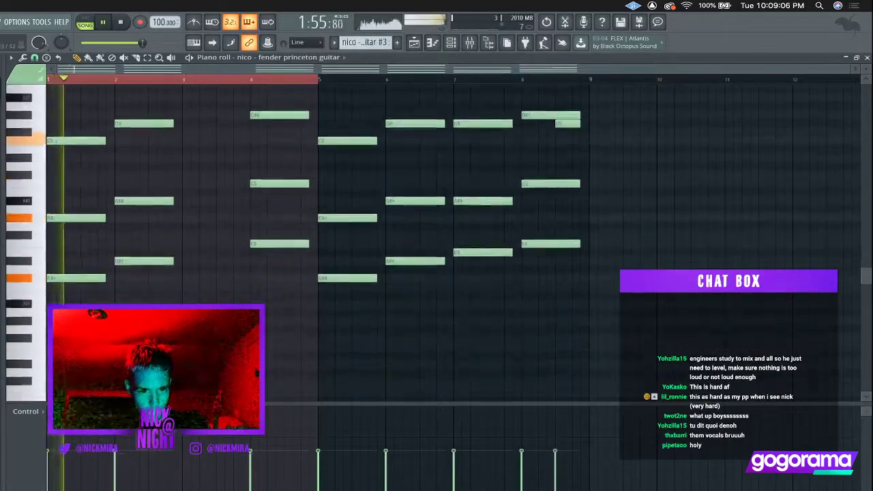
Build a new chord in the third bar from C4, G4 and D#4, raising the D#4 an octave to D#5.
{"action": "key", "text": "space"}
{"action": "left_click", "coordinate": [185, 294]}
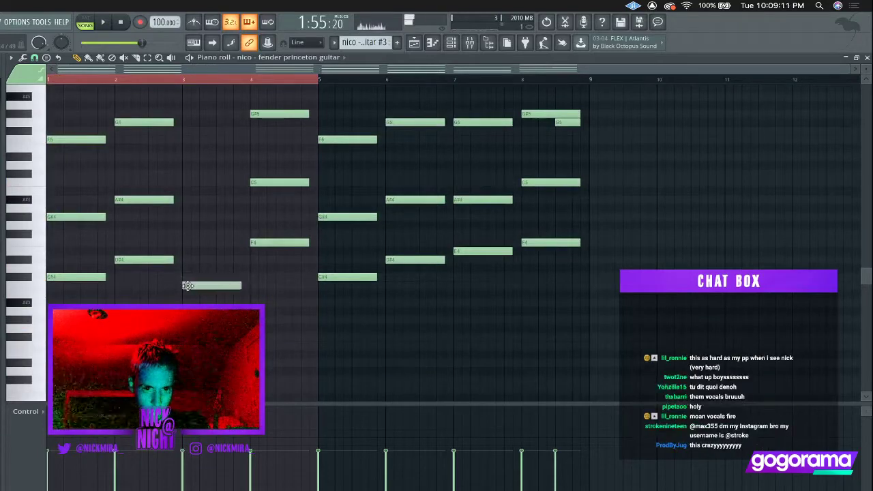
{"action": "left_click", "coordinate": [185, 260]}
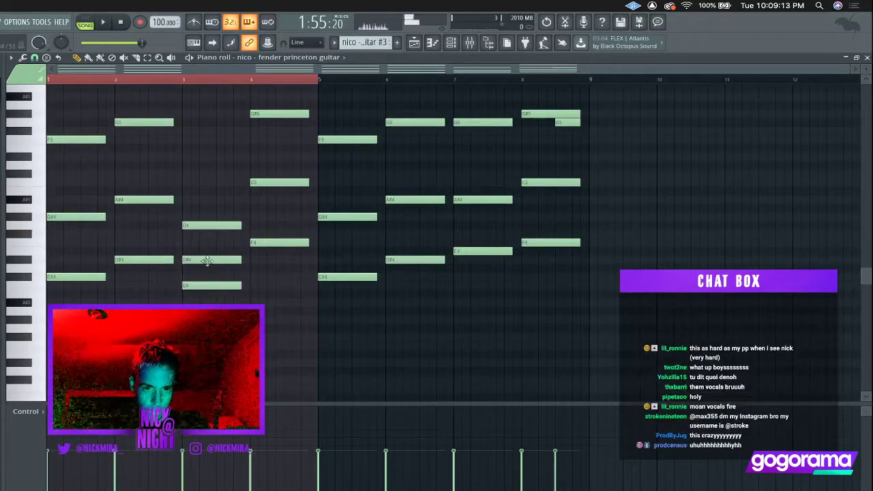
{"action": "key", "text": "space"}
{"action": "left_click", "coordinate": [205, 260], "text": "super"}
{"action": "key", "text": "super+Up"}
{"action": "key", "text": "super+d"}
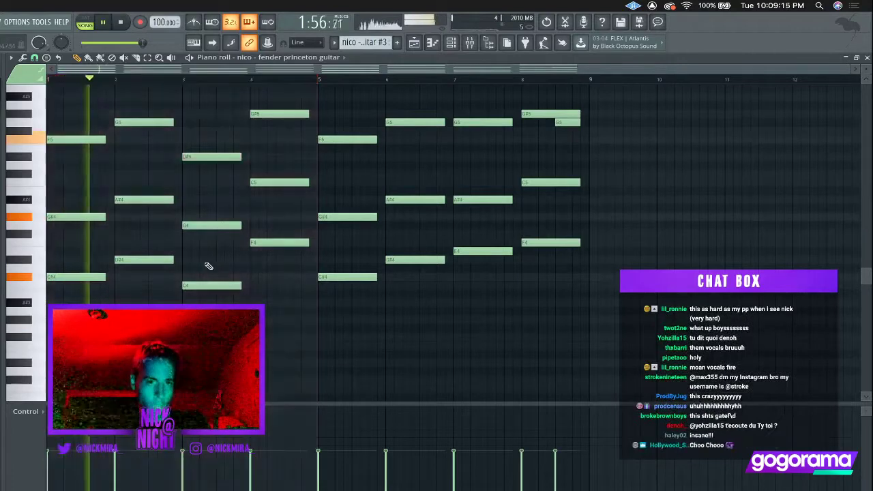
Shorten the fourth bar's F4 to half a bar and add G#4, D#5 and C6 in the bar's second half.
{"action": "scroll", "coordinate": [208, 263], "scroll_direction": "up", "scroll_amount": 3}
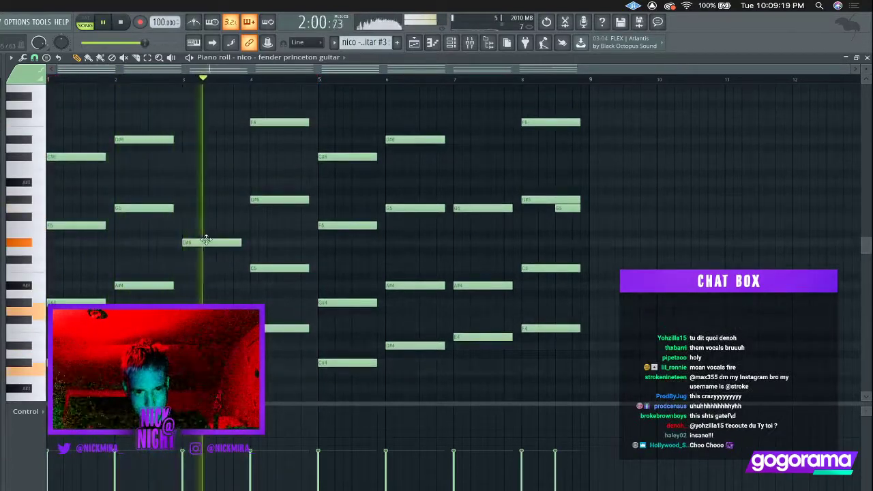
{"action": "left_click", "coordinate": [293, 337]}
{"action": "key", "text": "space"}
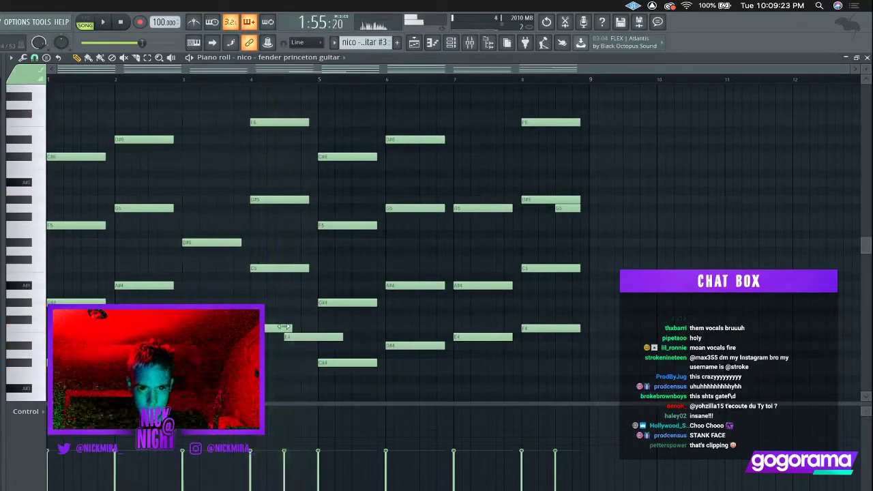
{"action": "right_click", "coordinate": [292, 338]}
{"action": "left_click", "coordinate": [286, 346]}
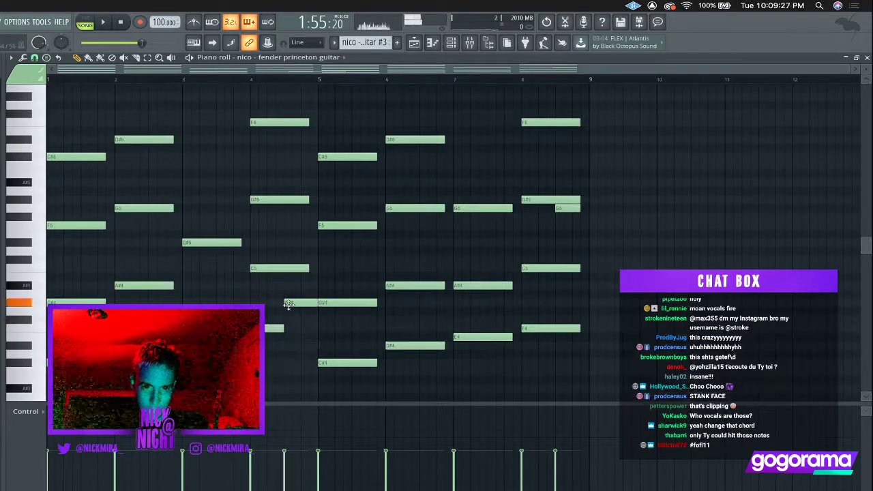
{"action": "left_click", "coordinate": [286, 268]}
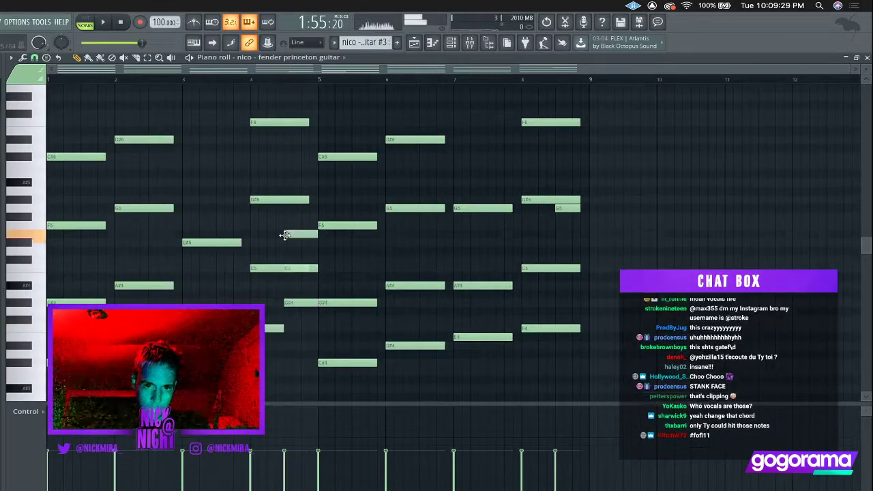
{"action": "left_click", "coordinate": [287, 242]}
{"action": "key", "text": "space"}
{"action": "left_click", "coordinate": [300, 267], "text": "ctrl"}
{"action": "key", "text": "ctrl+Up"}
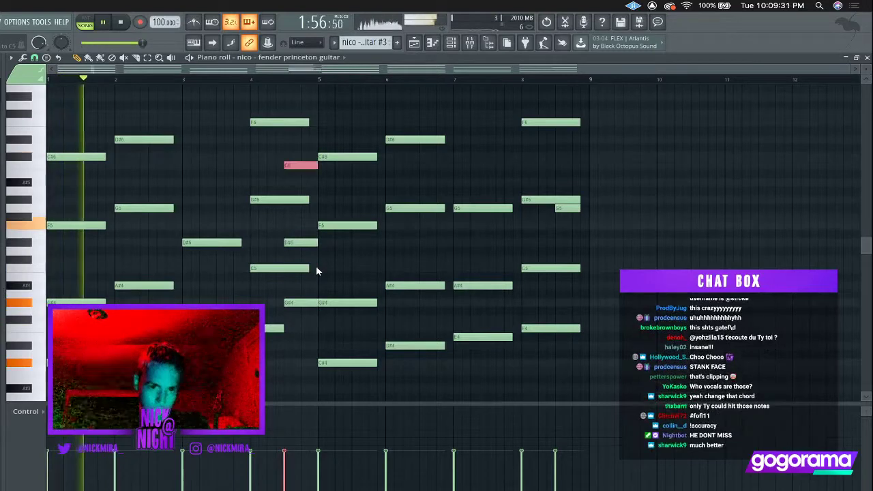
Adjust all guitar notes to legato lengths, clear bars 5 to 8 of the pattern and return to the playlist.
{"action": "left_click", "coordinate": [325, 129], "text": "ctrl"}
{"action": "key", "text": "ctrl+l"}
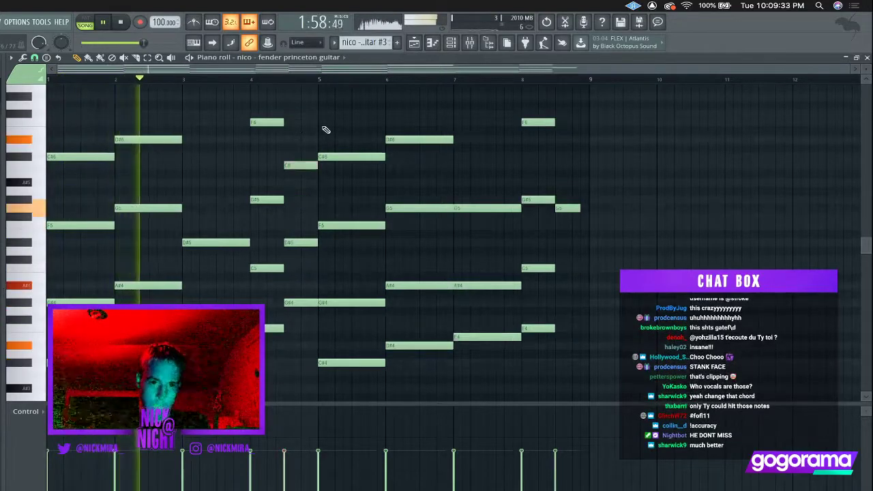
{"action": "left_click_drag", "start_coordinate": [325, 127], "coordinate": [634, 402]}
{"action": "key", "text": "Delete"}
{"action": "key", "text": "ctrl+b"}
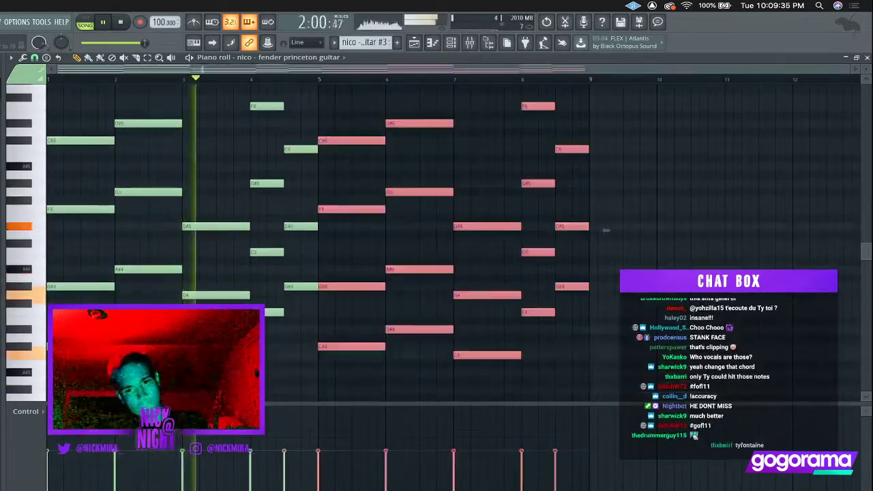
{"action": "key", "text": "Delete"}
{"action": "key", "text": "Delete"}
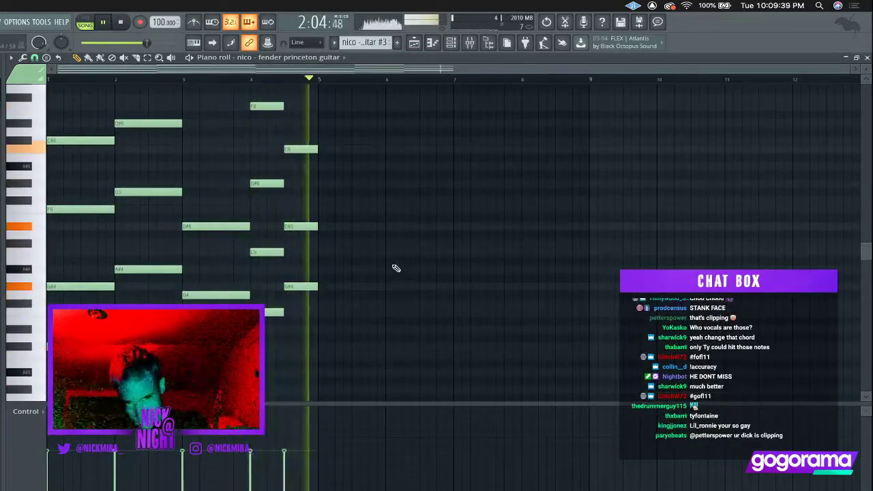
{"action": "key", "text": "Escape"}
{"action": "key", "text": "Escape"}
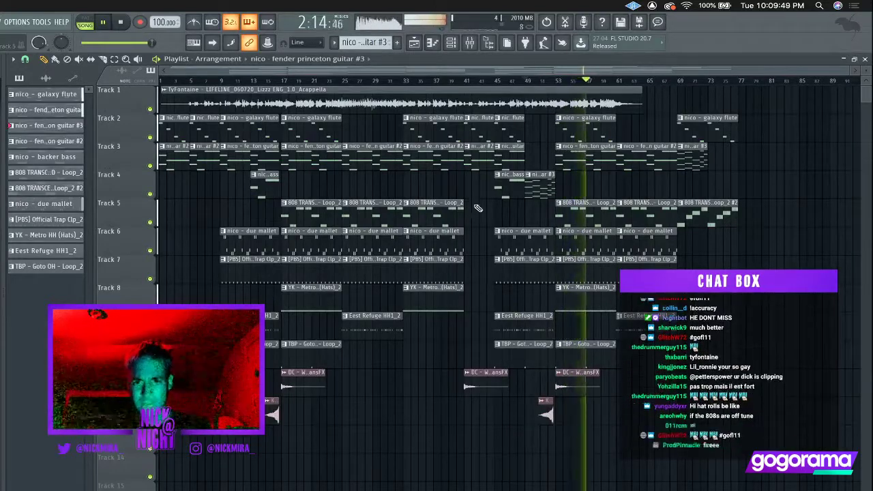
Delete the spare clips from bar 69 on and the 808, due mallet and trap clap clips at bar 61, keeping the guitar.
{"action": "left_click", "coordinate": [650, 215]}
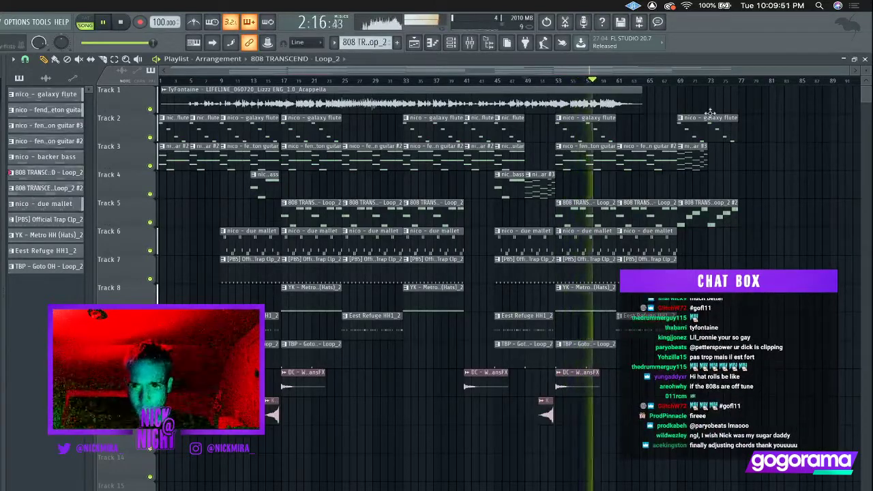
{"action": "right_click", "coordinate": [709, 117]}
{"action": "right_click", "coordinate": [670, 214]}
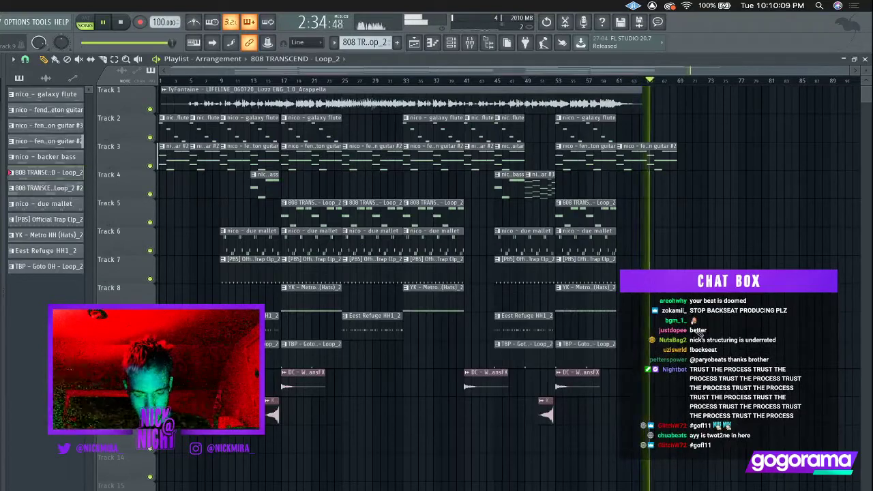
{"action": "left_click", "coordinate": [673, 155]}
Check the stream in Streamlabs OBS, return to FL Studio and play the arrangement from just before bar 49.
{"action": "key", "text": "super+Tab"}
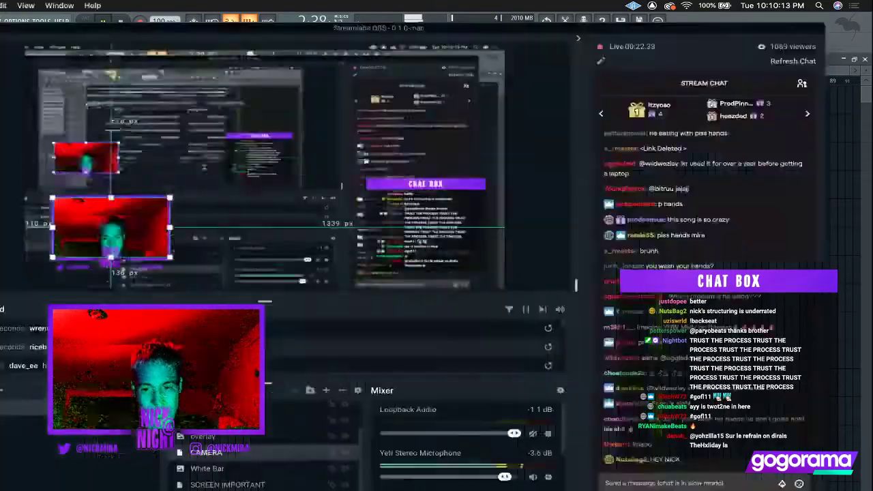
{"action": "left_click", "coordinate": [842, 294]}
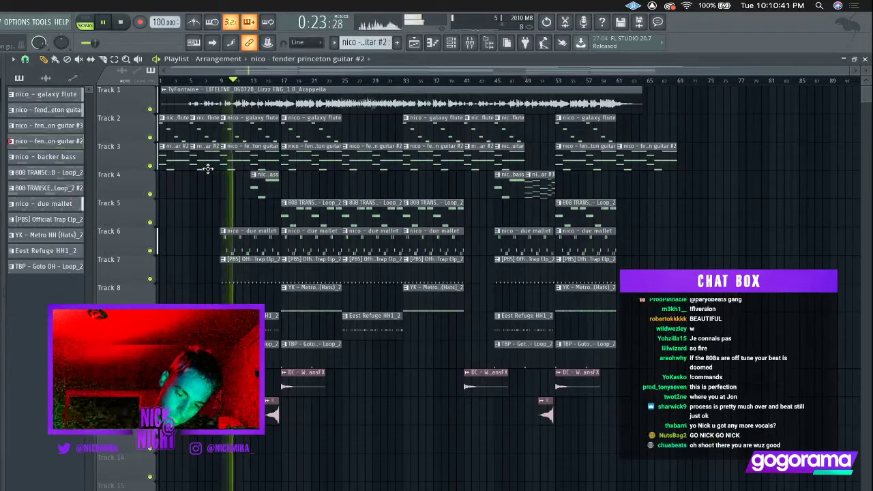
{"action": "key", "text": "space"}
{"action": "key", "text": "space"}
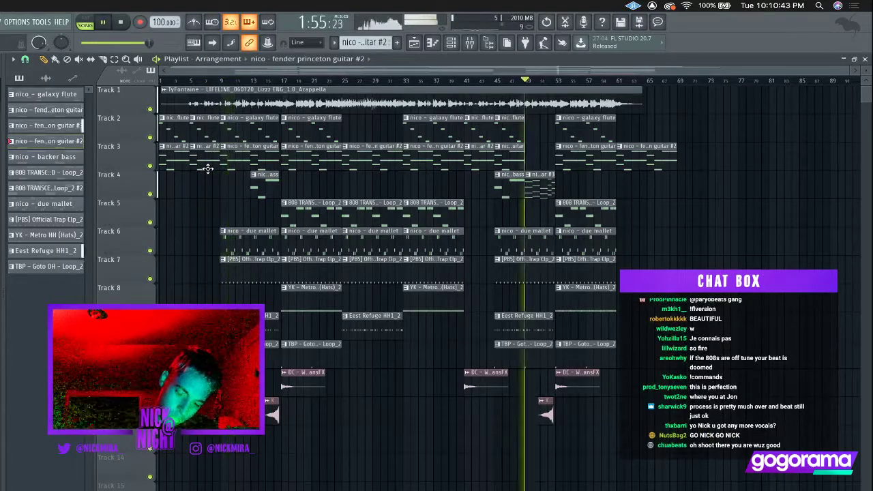
{"action": "key", "text": "space"}
{"action": "key", "text": "space"}
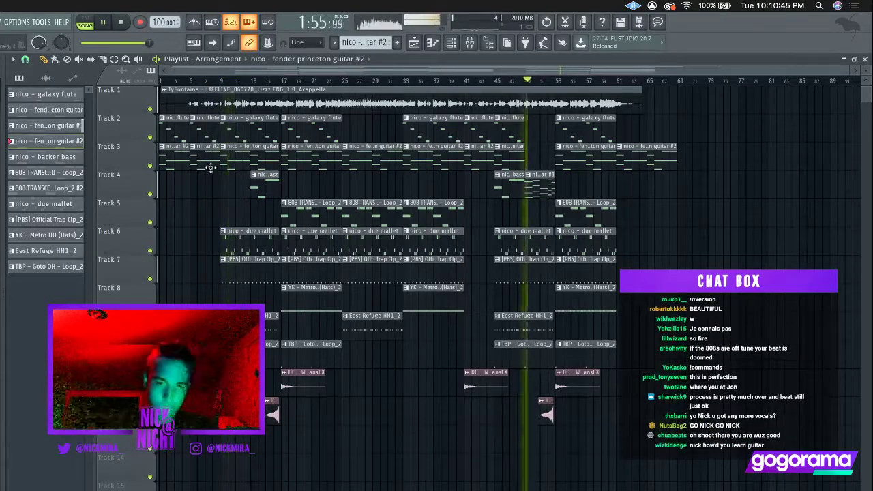
Move the guitar #3 clip at bar 49 to Track 3 and extend the bar 45 backer bass clip to bar 53 as a unique pattern.
{"action": "mouse_move", "coordinate": [539, 176]}
{"action": "left_mouse_down"}
{"action": "mouse_move", "coordinate": [540, 158]}
{"action": "mouse_move", "coordinate": [524, 178]}
{"action": "mouse_move", "coordinate": [554, 176]}
{"action": "left_mouse_up"}
{"action": "key", "text": "space"}
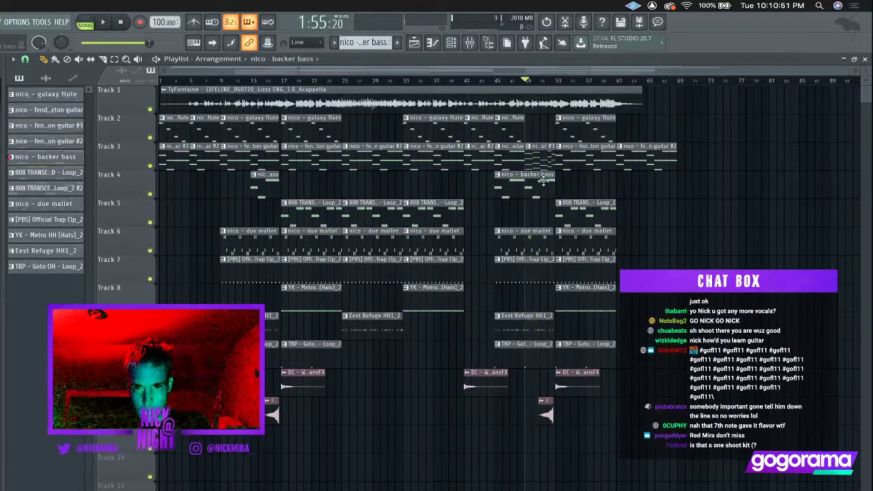
{"action": "left_click", "coordinate": [497, 175]}
{"action": "left_click", "coordinate": [527, 242]}
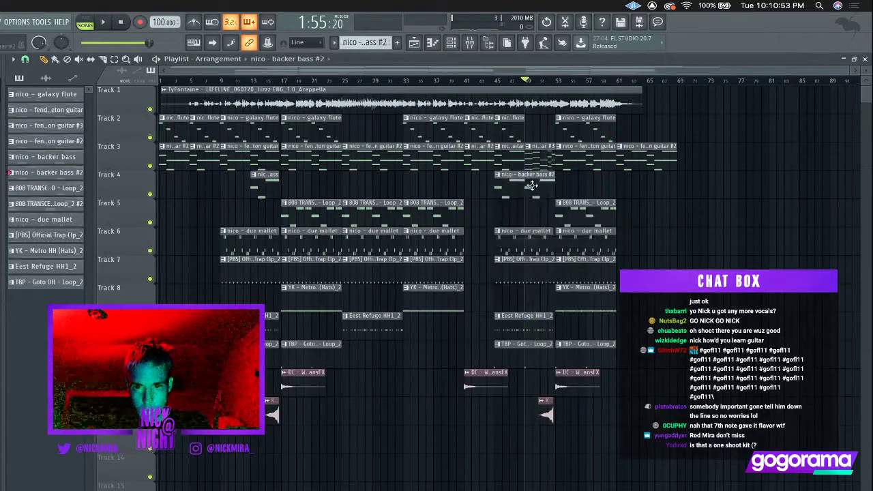
Open the backer bass #2 pattern and lower the note in its fifth bar to C#4.
{"action": "double_click", "coordinate": [531, 186]}
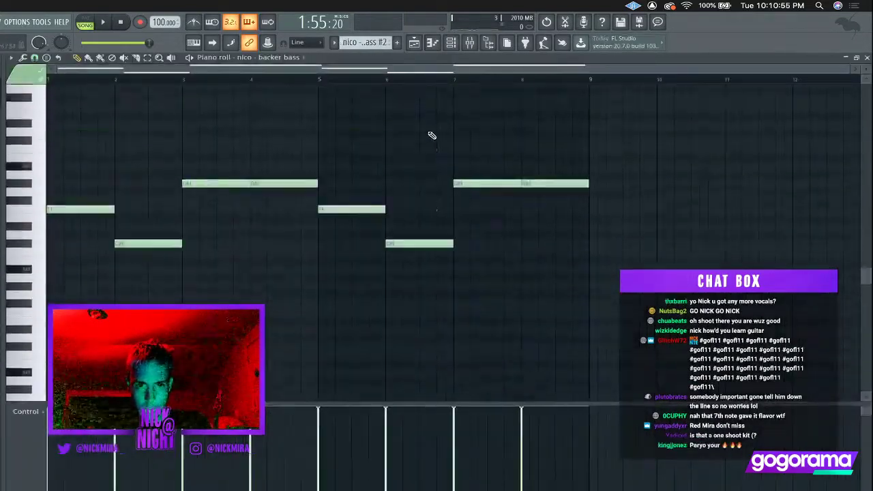
{"action": "left_click", "coordinate": [374, 243]}
{"action": "key", "text": "shift+Down"}
{"action": "key", "text": "shift+Down"}
{"action": "key", "text": "shift+Down"}
{"action": "key", "text": "shift+Down"}
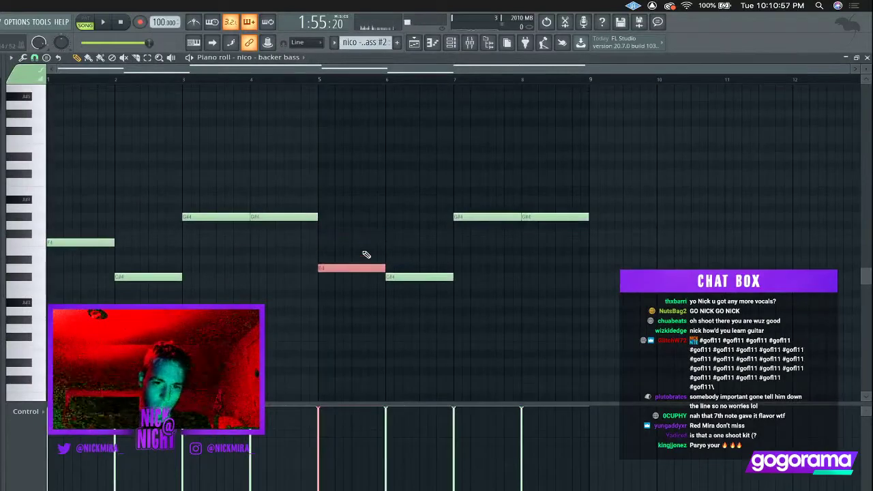
Set the bass notes to D#4 in bar 6 and C4 in bar 7, and split bar 8 into F4 and G4.
{"action": "key", "text": "space"}
{"action": "left_click", "coordinate": [443, 278], "text": "super"}
{"action": "key", "text": "shift+Up"}
{"action": "key", "text": "shift+Up"}
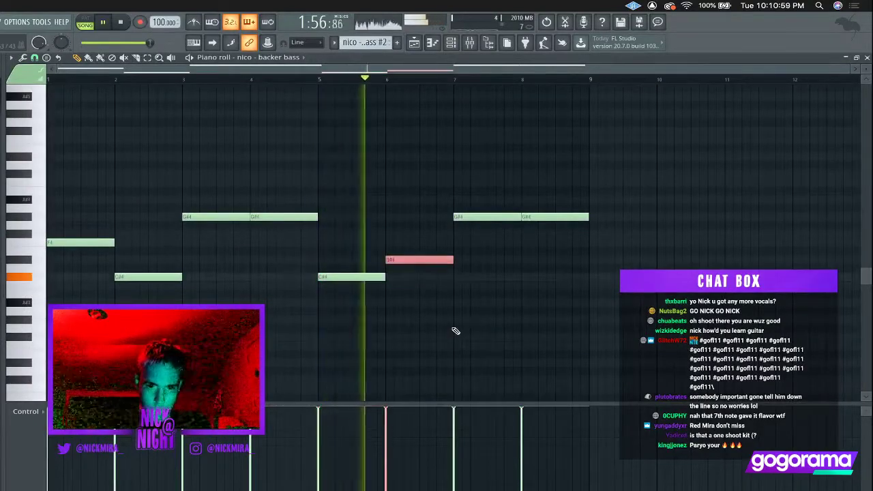
{"action": "left_click_drag", "start_coordinate": [495, 219], "coordinate": [498, 287]}
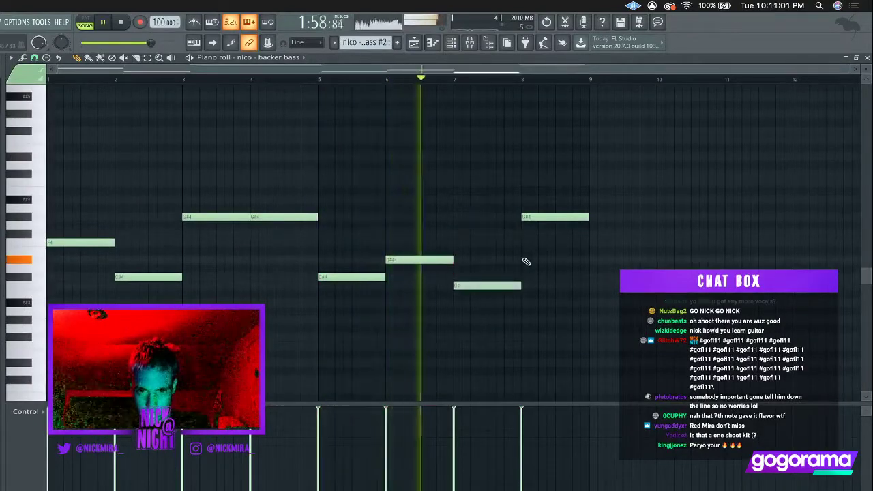
{"action": "mouse_move", "coordinate": [553, 219]}
{"action": "left_mouse_down"}
{"action": "mouse_move", "coordinate": [538, 237]}
{"action": "mouse_move", "coordinate": [553, 234]}
{"action": "mouse_move", "coordinate": [524, 248]}
{"action": "mouse_move", "coordinate": [526, 234]}
{"action": "mouse_move", "coordinate": [555, 220]}
{"action": "mouse_move", "coordinate": [558, 206]}
{"action": "mouse_move", "coordinate": [558, 224]}
{"action": "left_mouse_up"}
{"action": "key", "text": "space"}
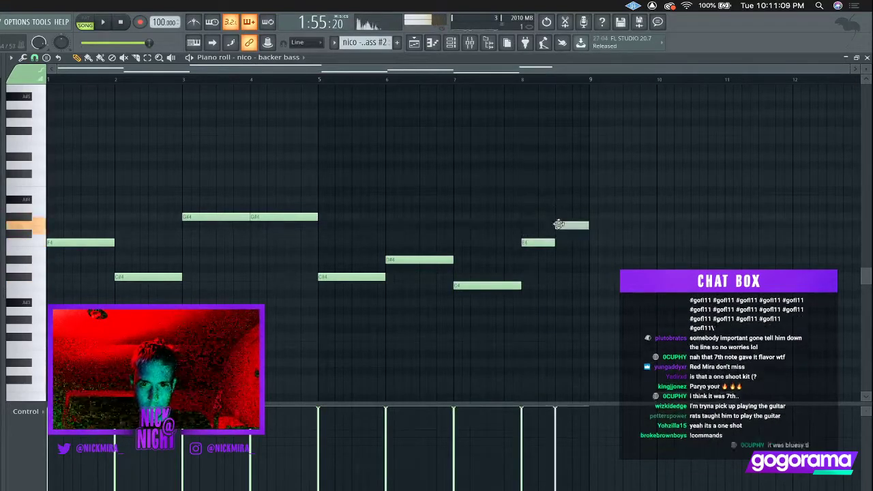
Transpose the whole backer bass line up an octave and raise its last note to G#5.
{"action": "scroll", "coordinate": [561, 225], "scroll_direction": "down", "scroll_amount": 4}
{"action": "left_click", "coordinate": [529, 140]}
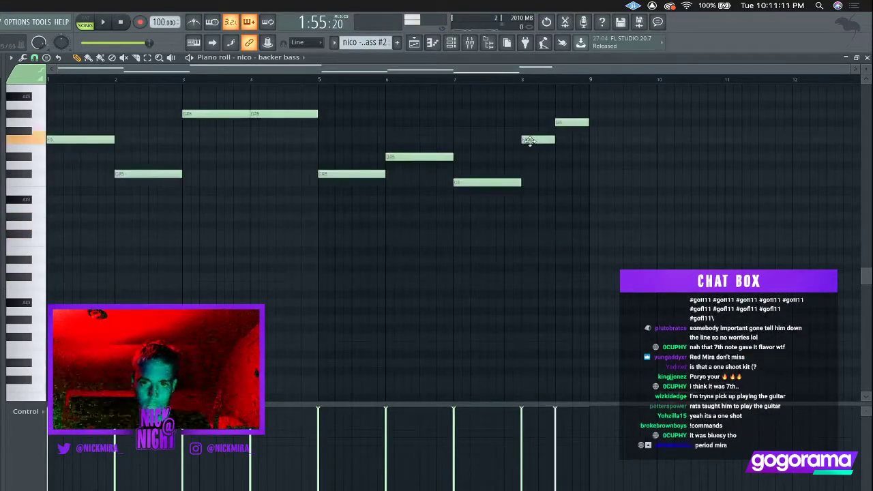
{"action": "left_click_drag", "start_coordinate": [565, 125], "coordinate": [569, 112]}
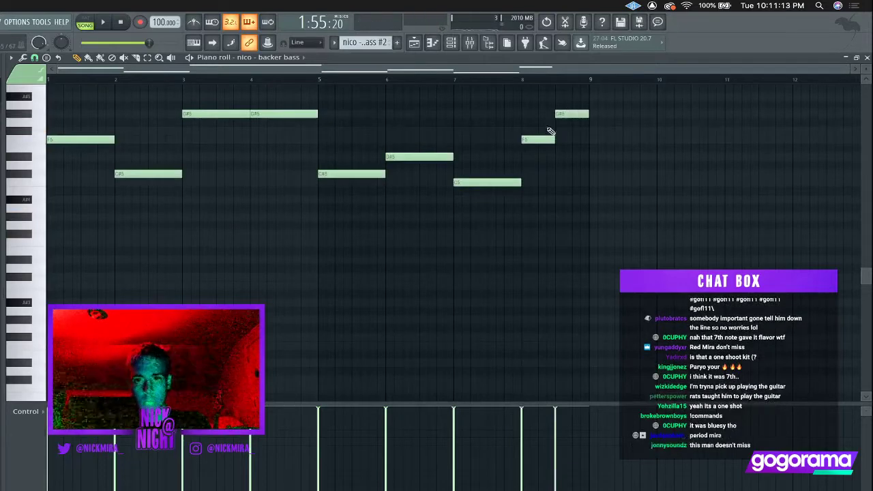
Play the backer bass line from its seventh bar, lower it by an octave and close the piano roll.
{"action": "key", "text": "space"}
{"action": "left_click", "coordinate": [458, 77]}
{"action": "scroll", "coordinate": [516, 118], "scroll_direction": "up", "scroll_amount": 4}
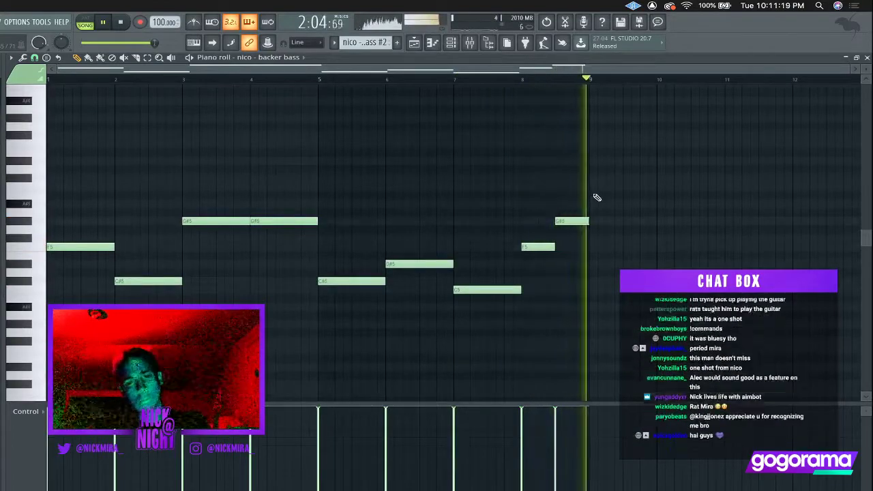
{"action": "key", "text": "ctrl+Down"}
{"action": "key", "text": "space"}
{"action": "key", "text": "space"}
{"action": "key", "text": "Escape"}
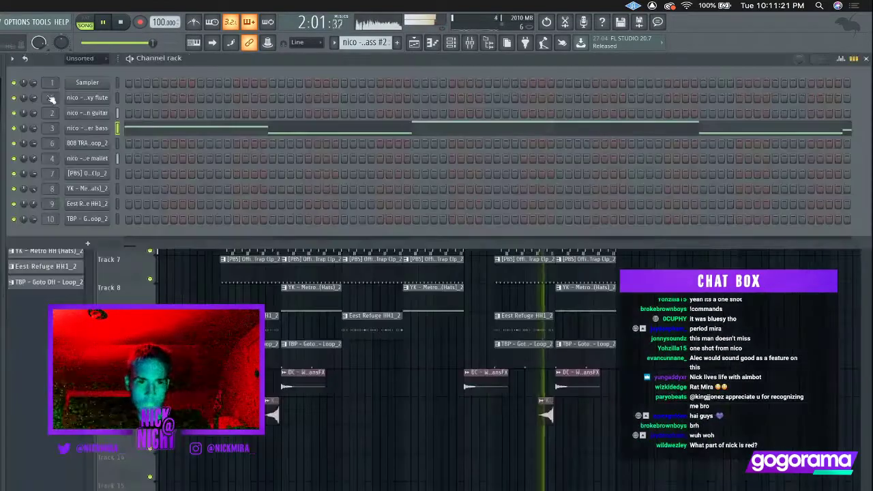
Open the mixer and slightly lower the volume of the YK - Metro HH (Hats)_2 track.
{"action": "key", "text": "F9"}
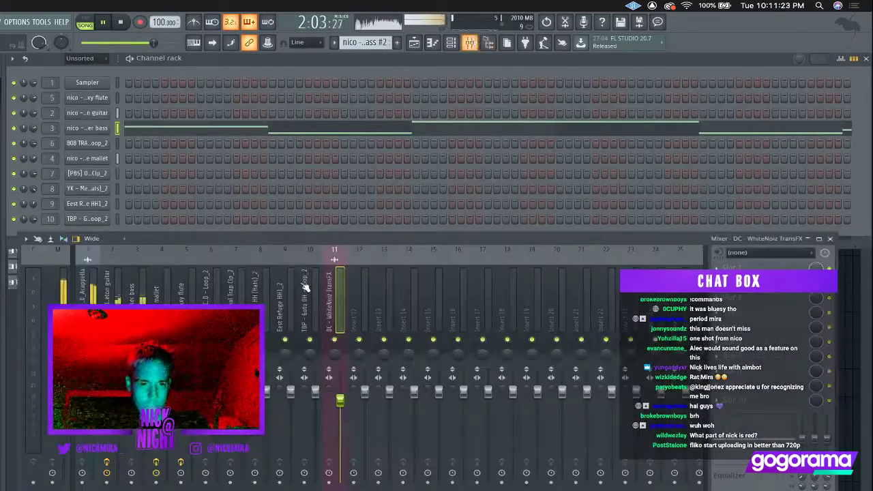
{"action": "left_click", "coordinate": [109, 293]}
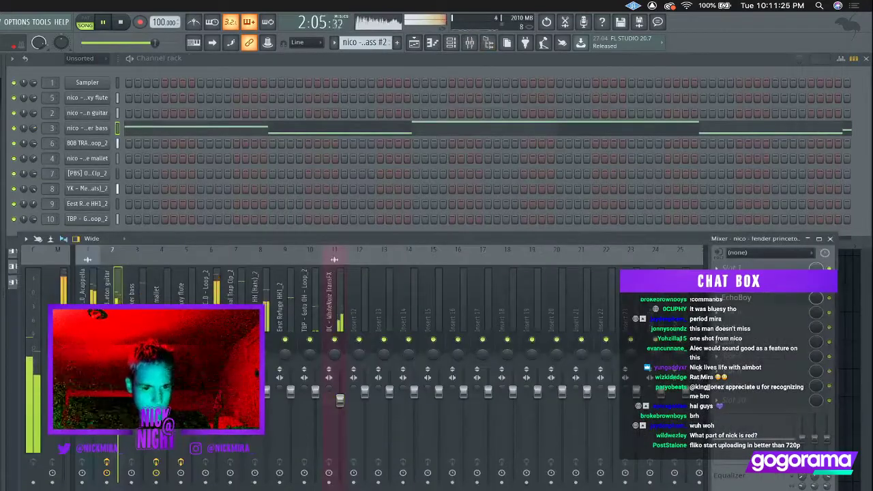
{"action": "left_click", "coordinate": [269, 390]}
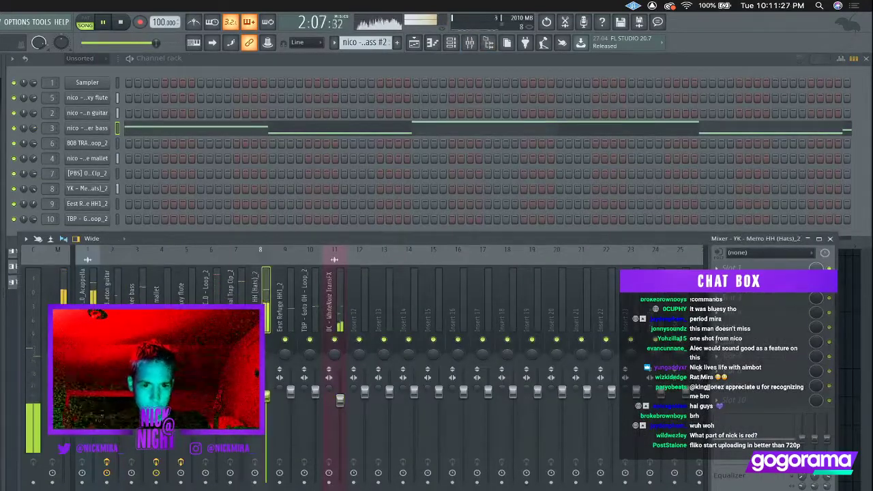
Lower the volume of the YK - Metro HH (Hats)_2 mixer track further while checking the neighbouring tracks against it.
{"action": "left_click", "coordinate": [241, 390]}
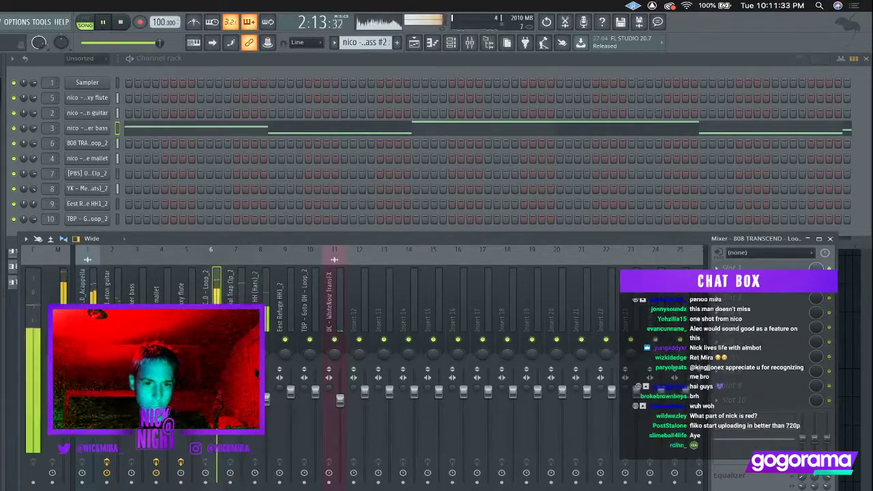
{"action": "left_click_drag", "start_coordinate": [266, 399], "coordinate": [265, 403]}
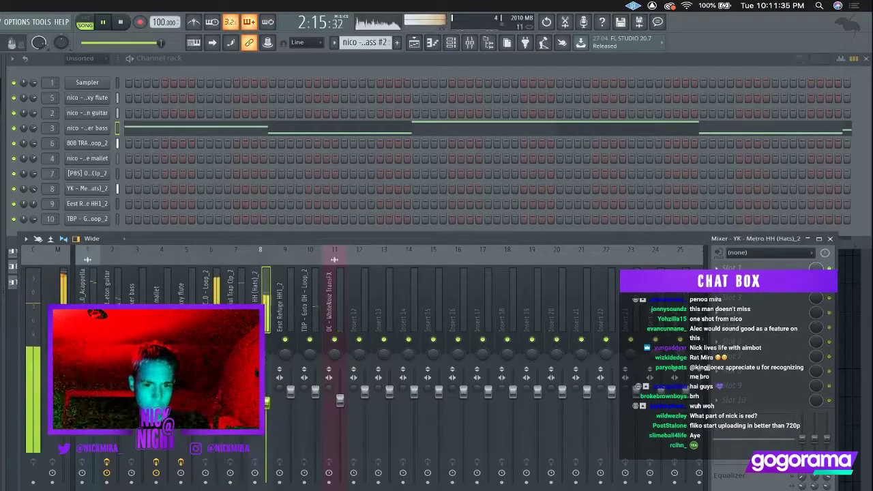
{"action": "left_click", "coordinate": [118, 391]}
{"action": "left_click", "coordinate": [93, 391]}
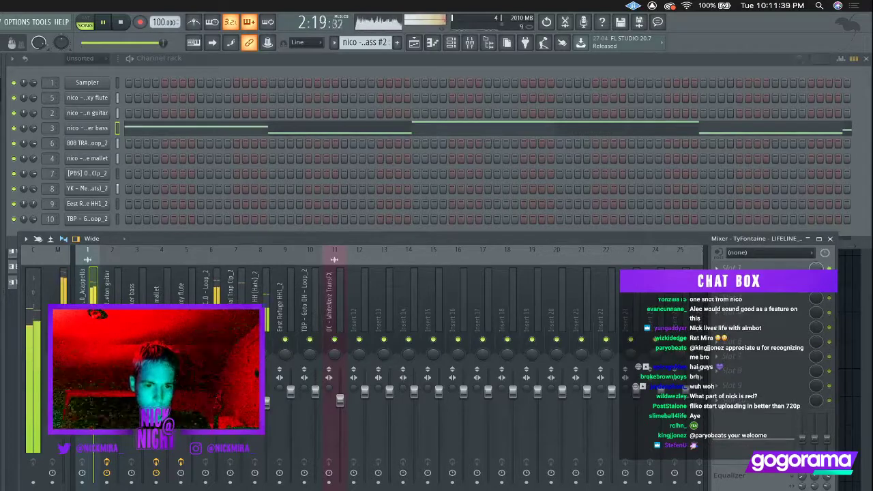
{"action": "key", "text": "Right"}
{"action": "key", "text": "Right"}
{"action": "key", "text": "Right"}
{"action": "key", "text": "Right"}
{"action": "key", "text": "Right"}
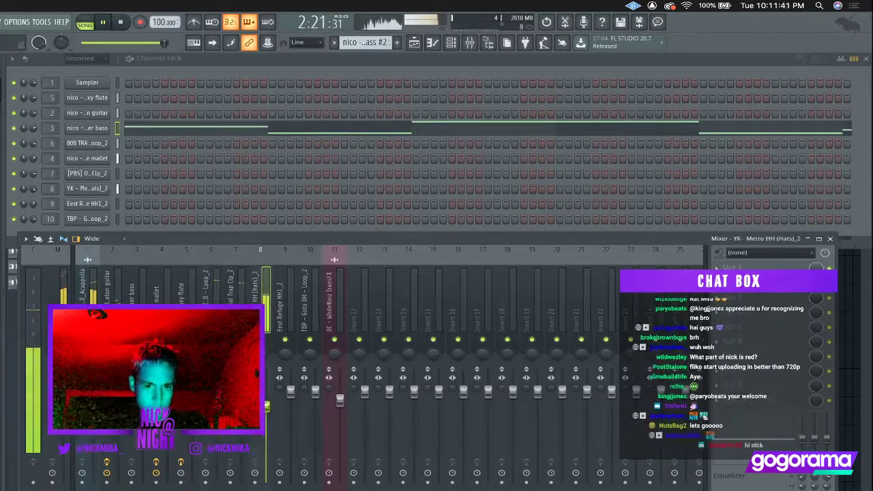
{"action": "key", "text": "Right"}
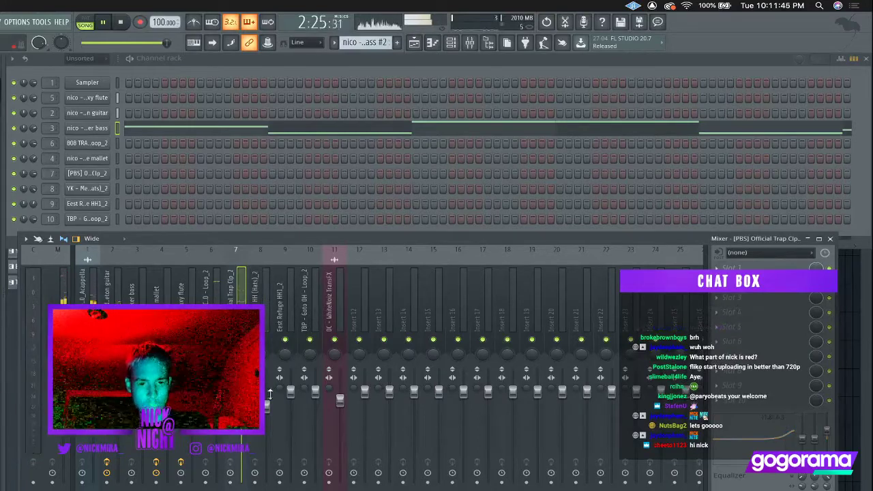
{"action": "key", "text": "Right"}
Load Fruity soft clipper into the fourth effect slot of the master track.
{"action": "left_click", "coordinate": [60, 368]}
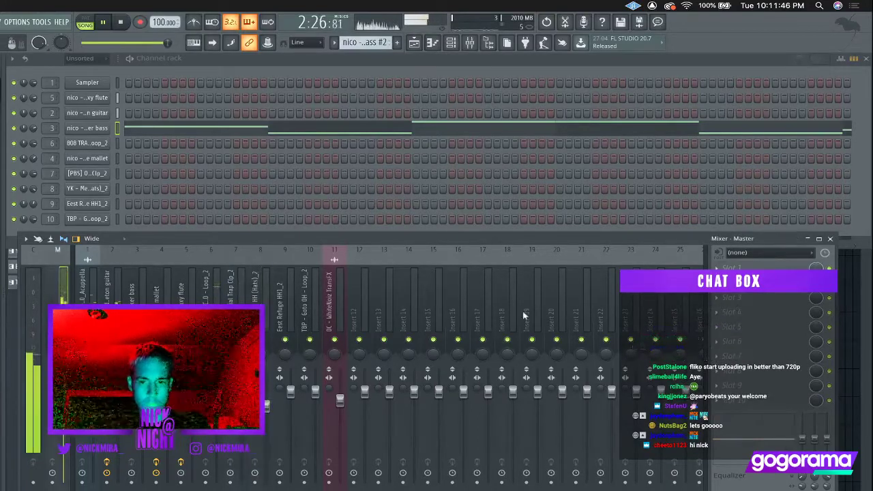
{"action": "left_click", "coordinate": [757, 315]}
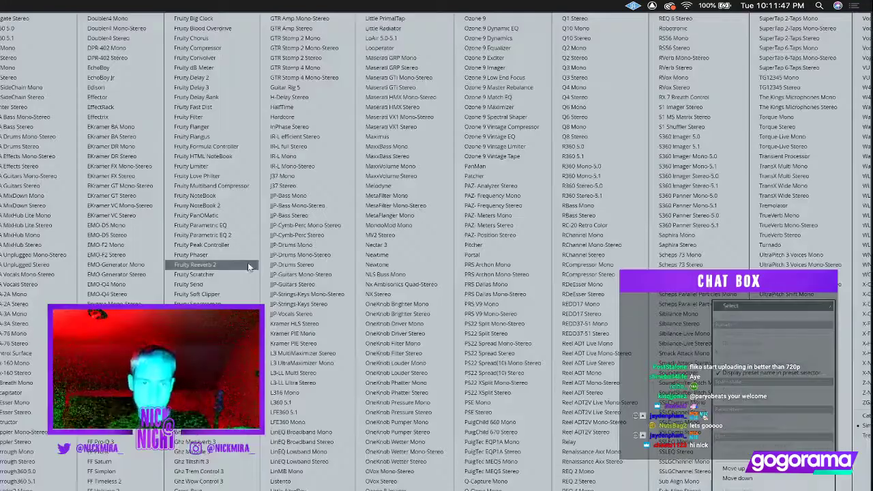
{"action": "left_click", "coordinate": [228, 295]}
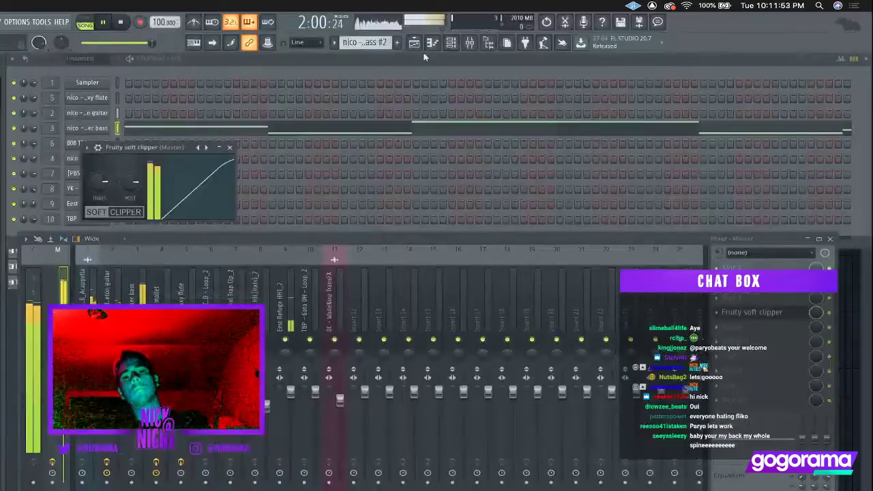
{"action": "key", "text": "Return"}
Show the playlist arrangement and play the beat together with the acapella to review it.
{"action": "left_click", "coordinate": [412, 43]}
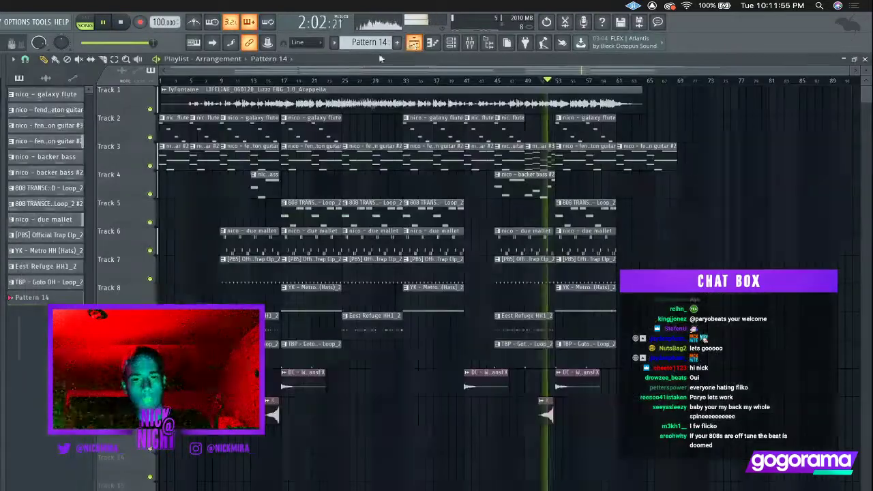
{"action": "key", "text": "space"}
{"action": "key", "text": "space"}
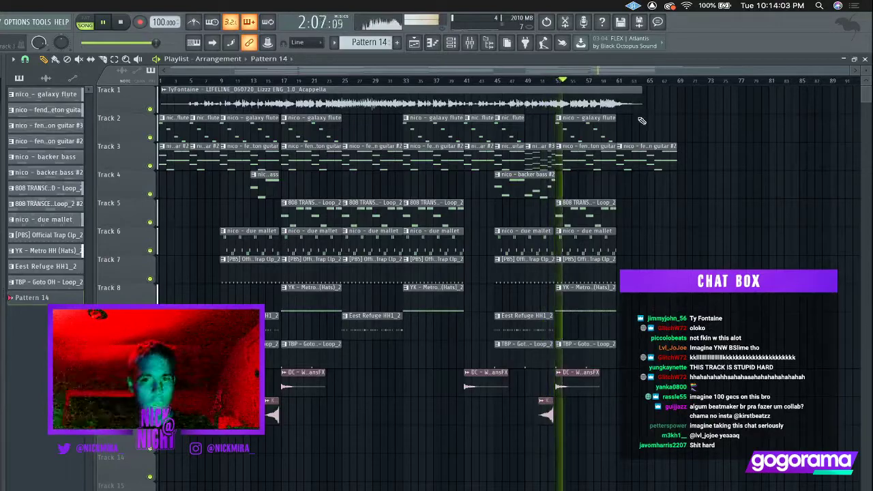
{"action": "scroll", "coordinate": [670, 86], "scroll_direction": "up", "scroll_amount": 2}
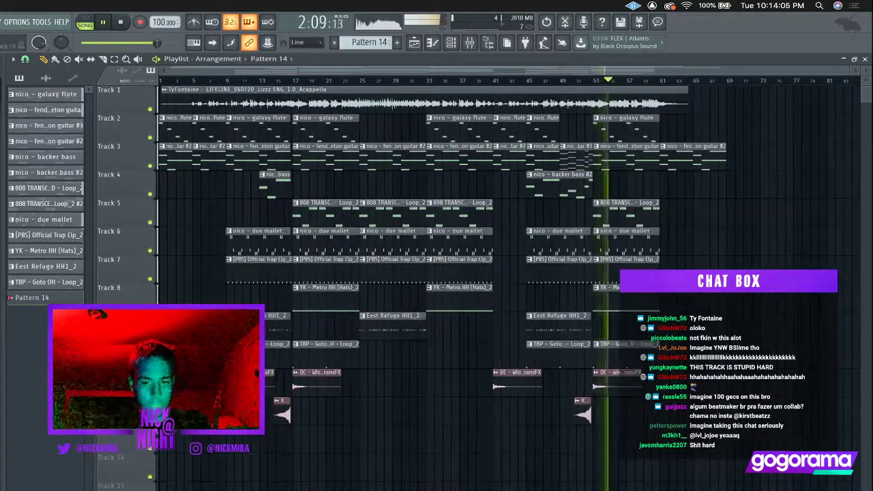
{"action": "key", "text": "super+Tab"}
{"action": "left_click", "coordinate": [333, 469]}
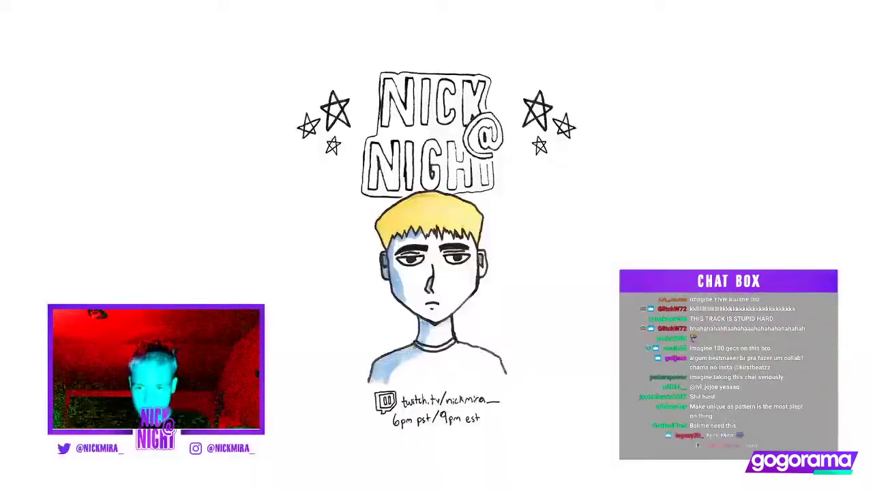